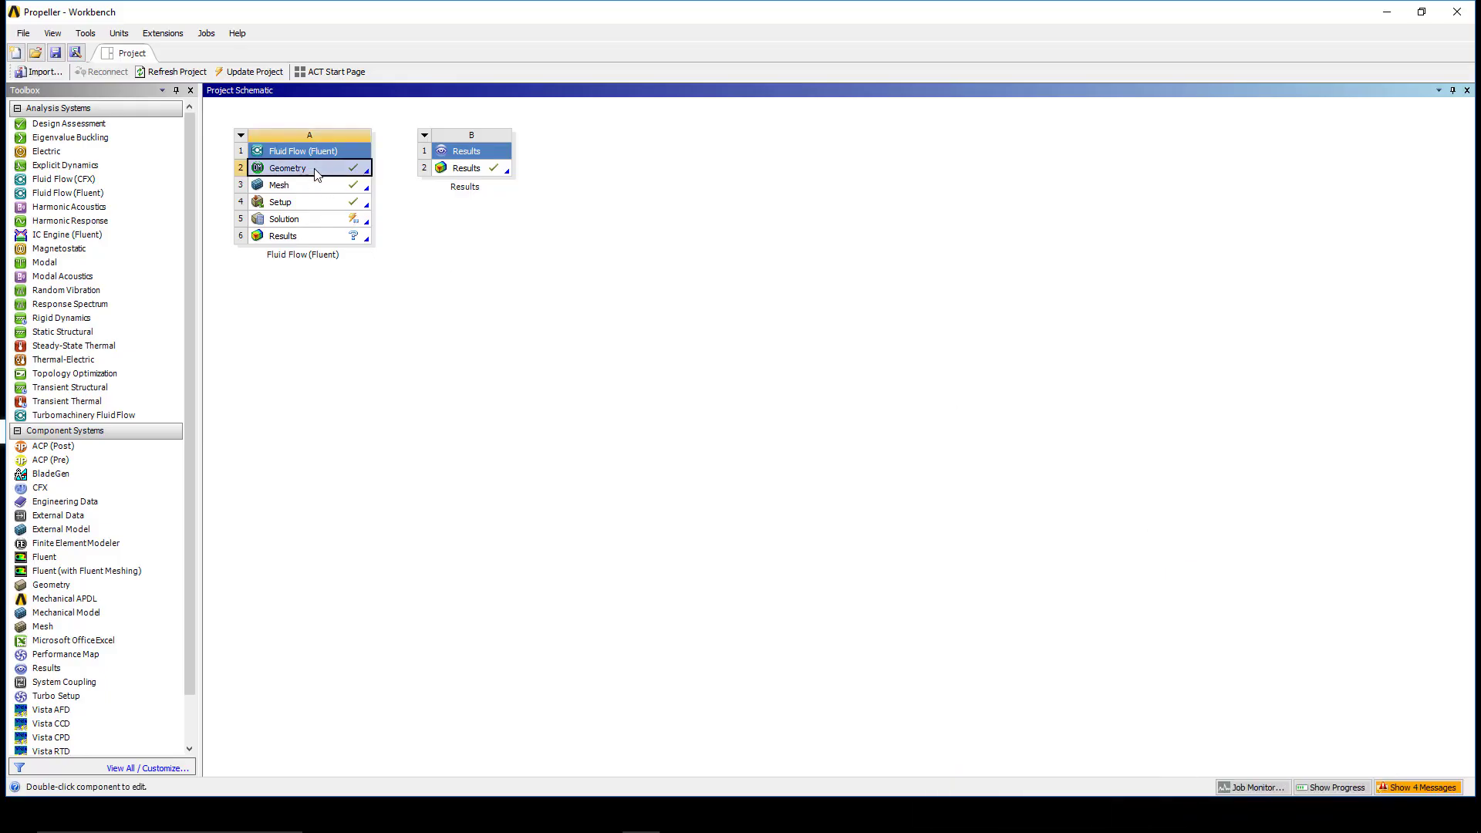
- Open the Fluid Flow geometry in DesignModeler and expand its 2 parts and 2 bodies
right_click(316, 171)
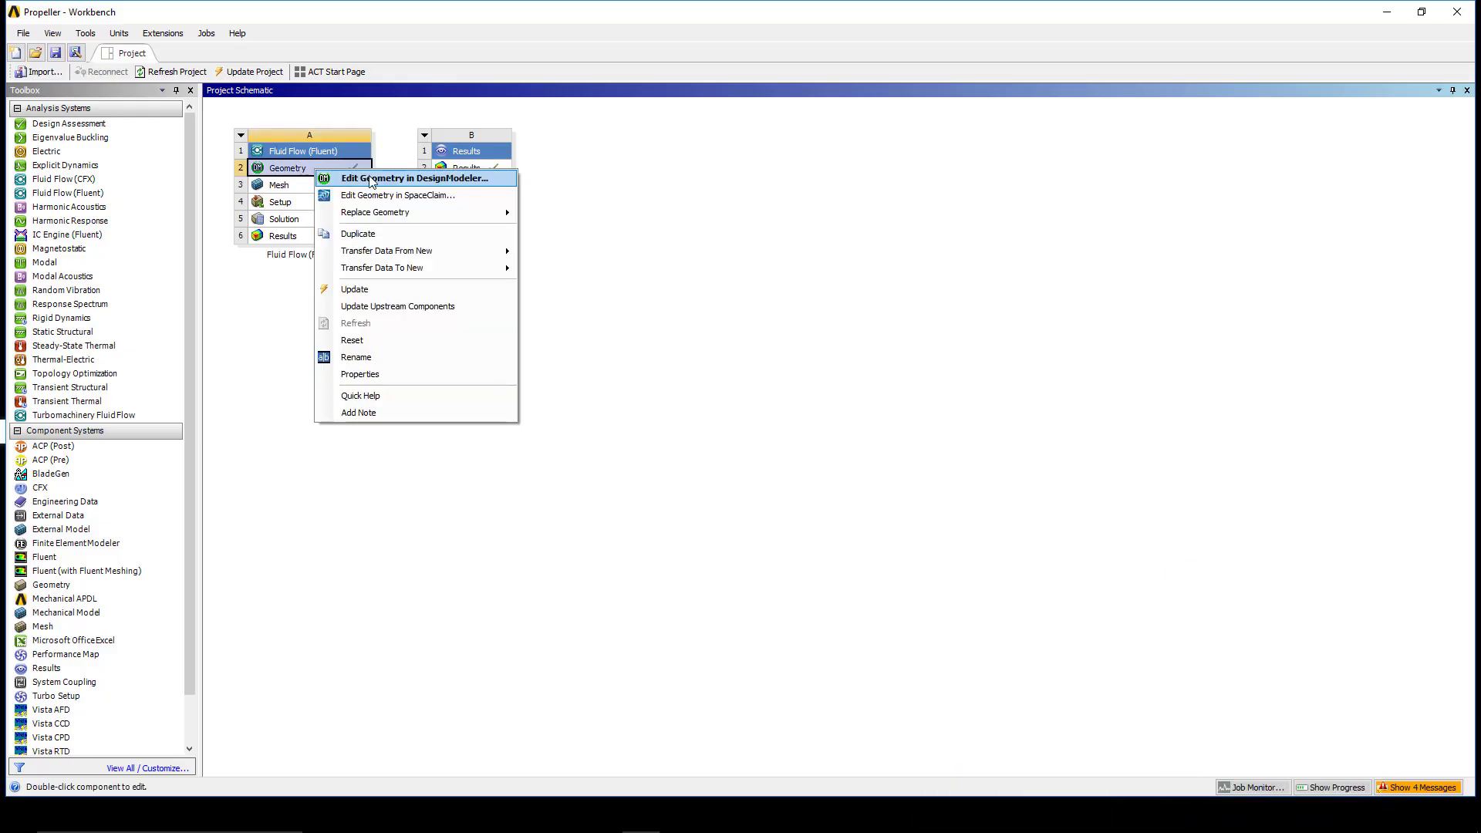
left_click(412, 180)
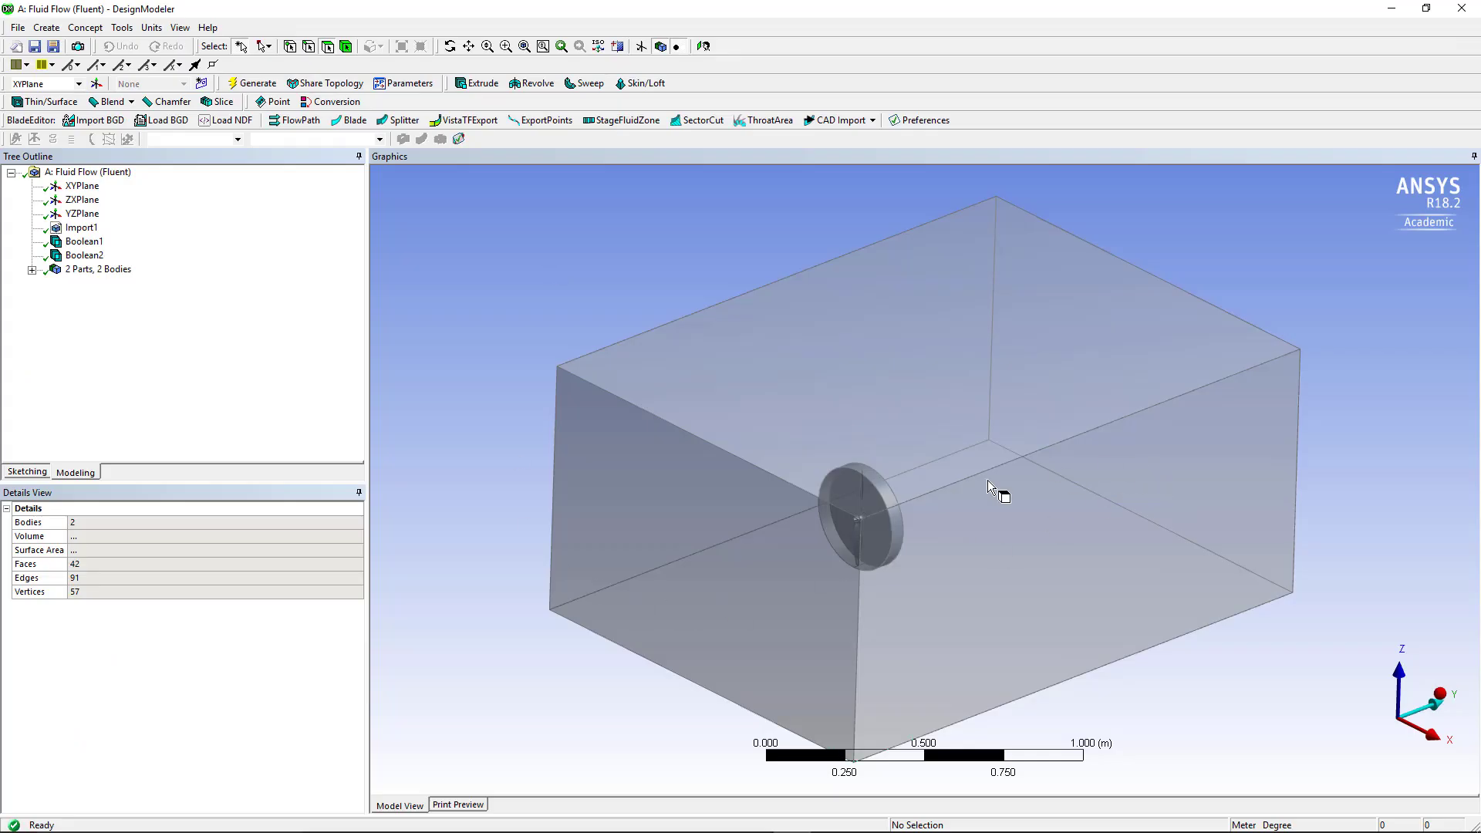
left_click(32, 269)
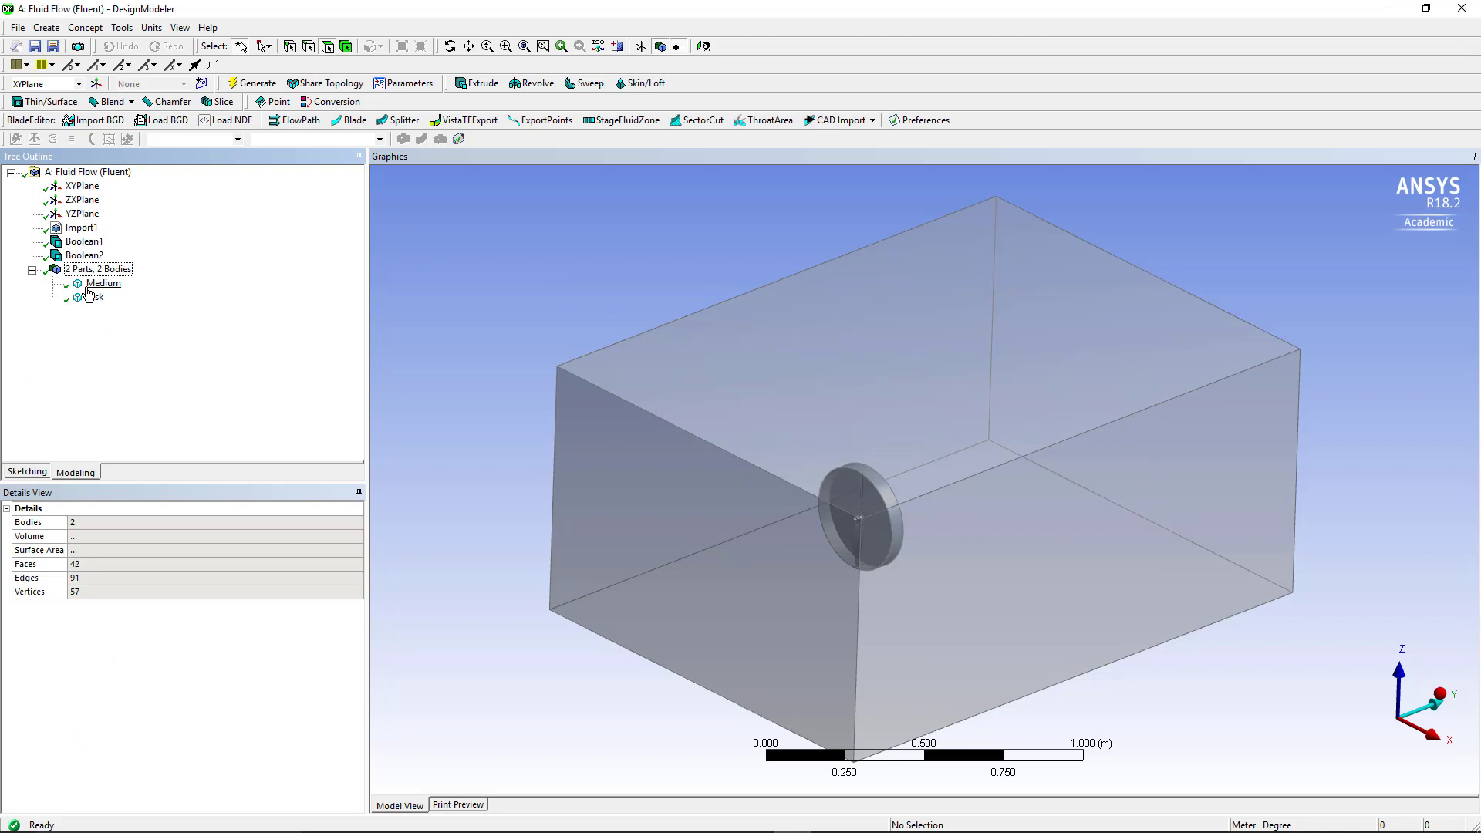
- Inspect the Medium (2.2801 m³) and Disk bodies, orbiting the model
left_click(119, 287)
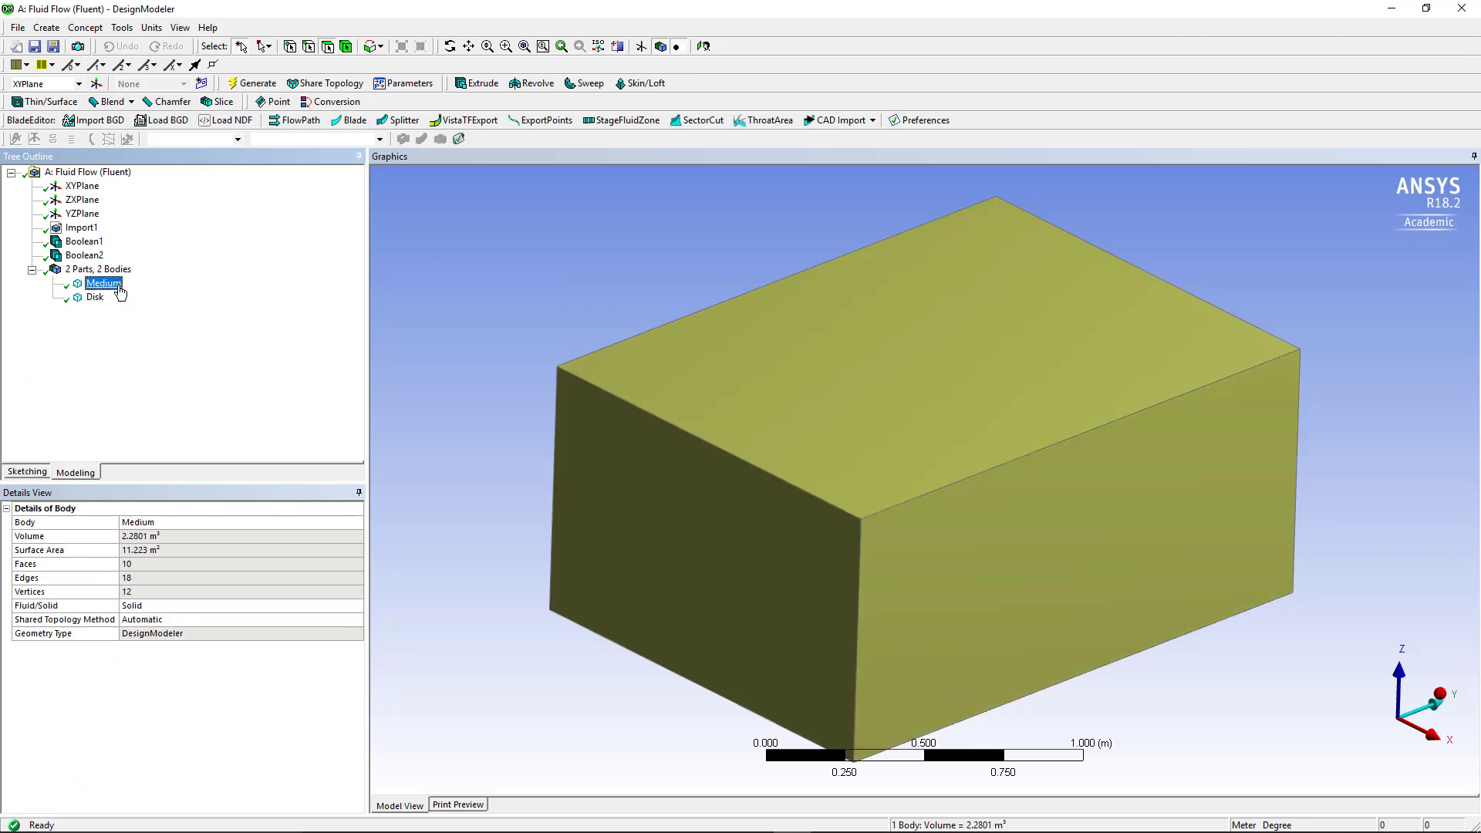
left_click(103, 301)
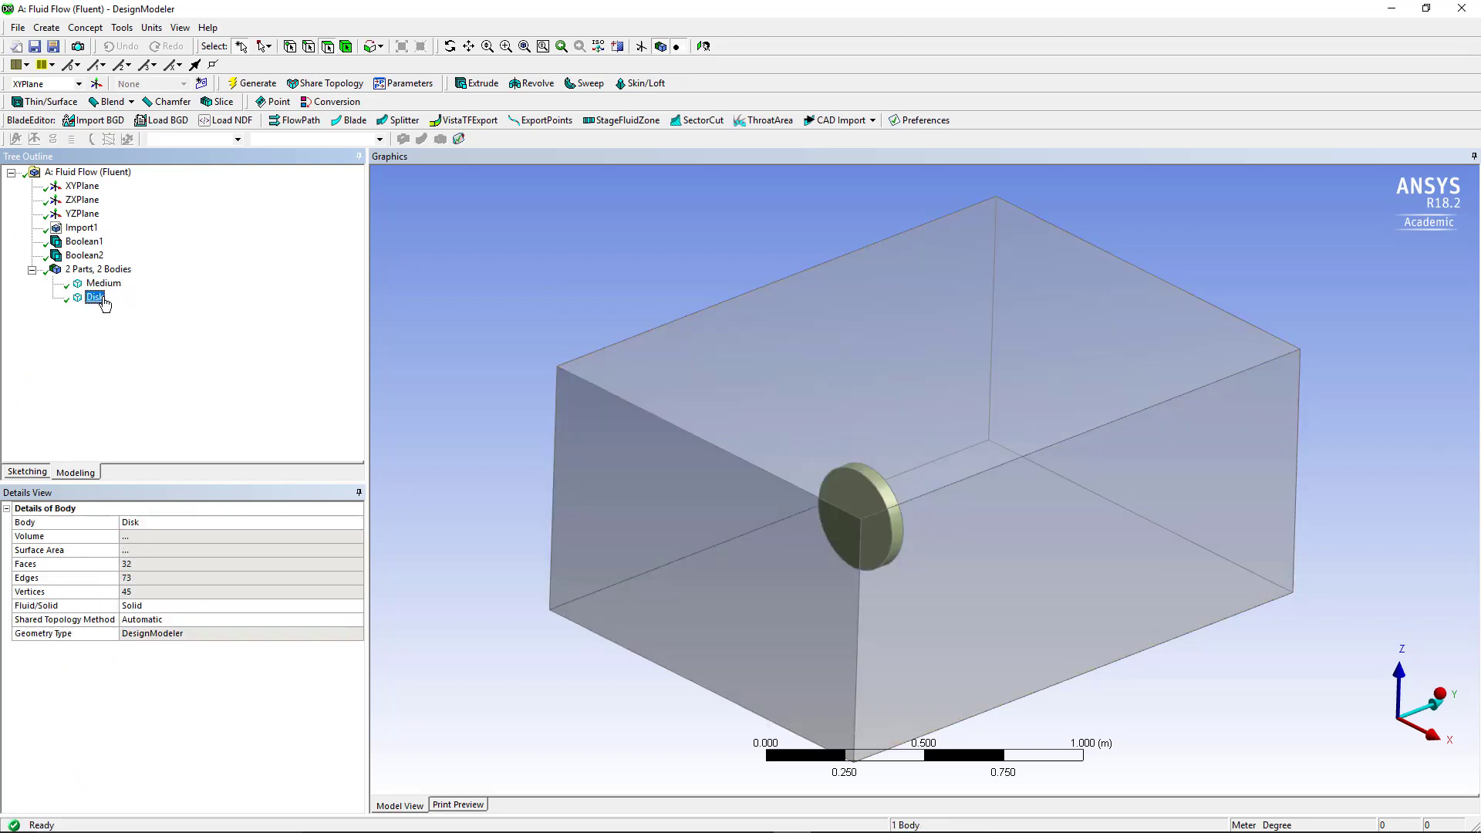
left_click(709, 306)
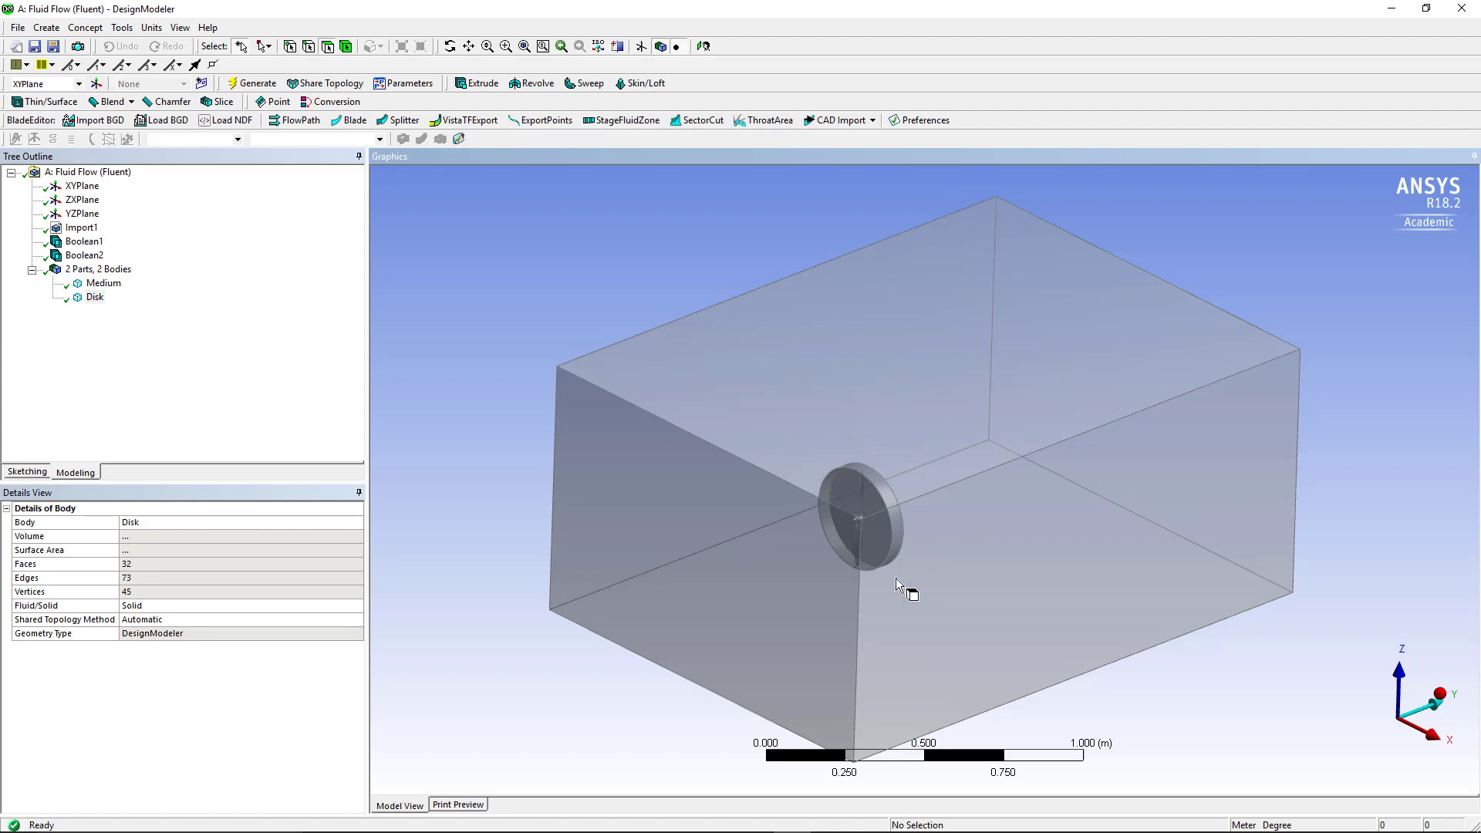
middle_click_drag(896, 577, 837, 500)
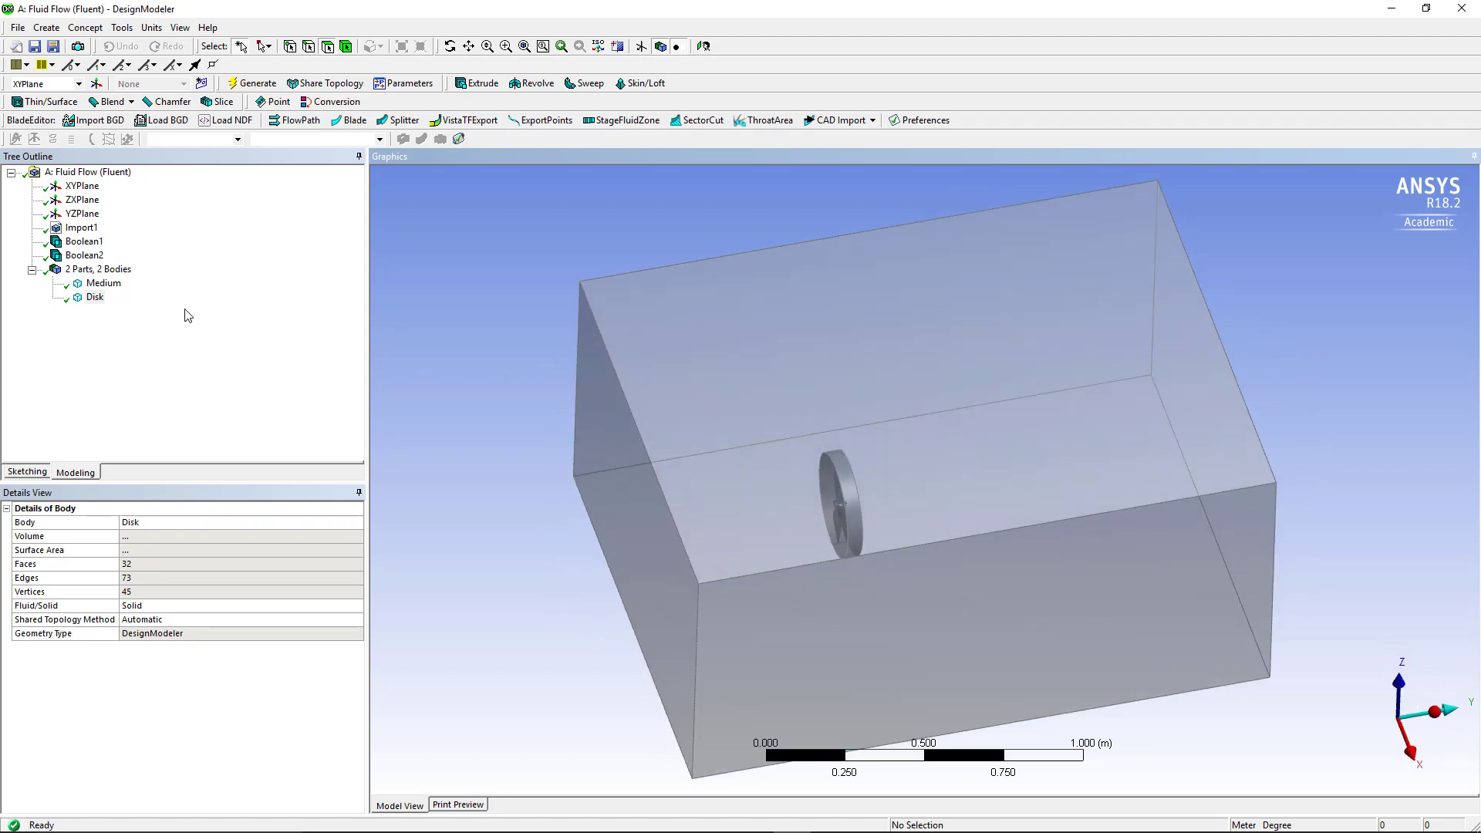
left_click(94, 297)
- Hide the Medium body and orbit around the propeller blades inside the disk
right_click(103, 285)
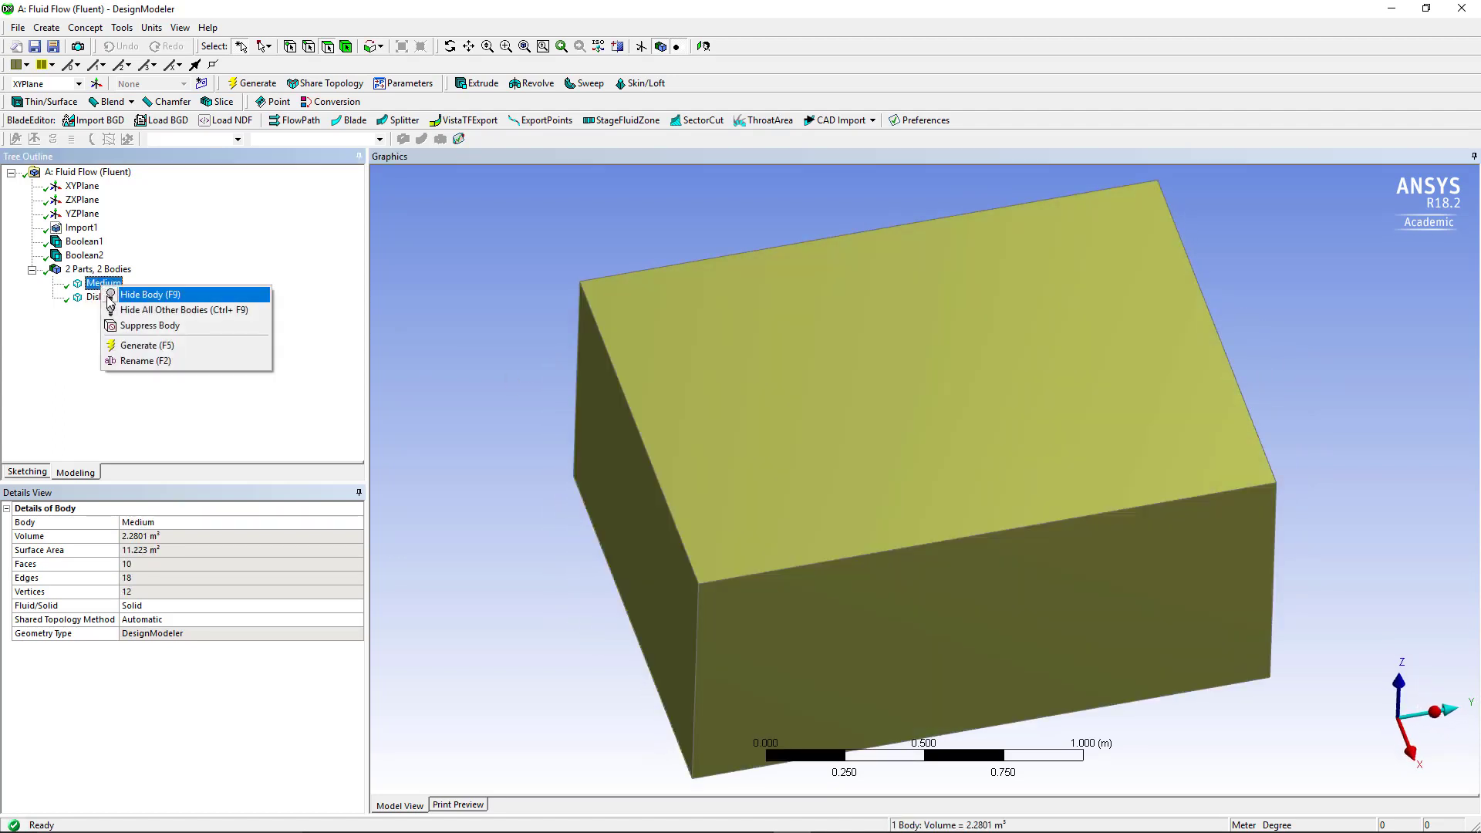
left_click(112, 295)
scroll(809, 524, "up", 3)
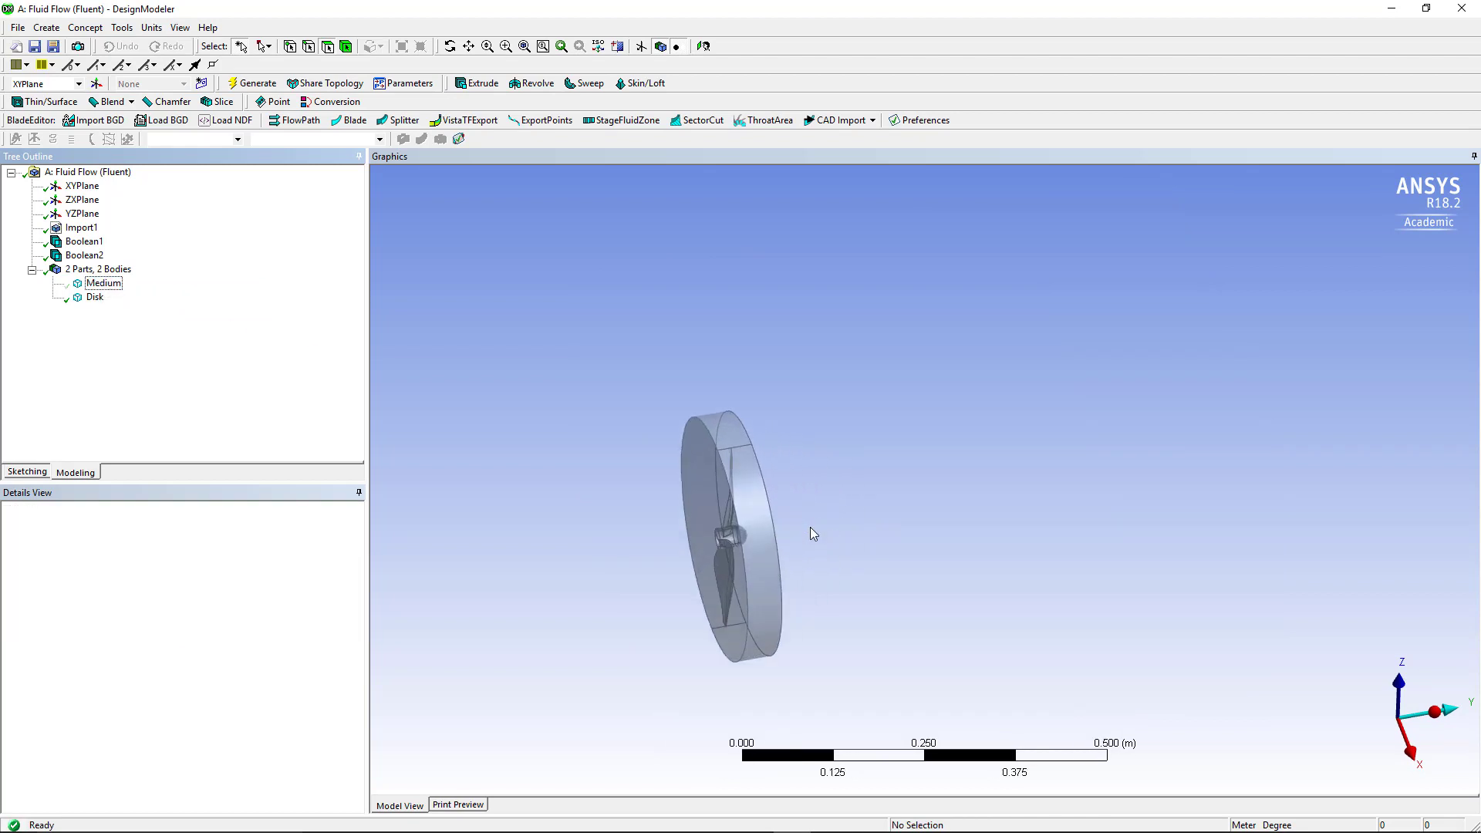
middle_click_drag(809, 528, 843, 459)
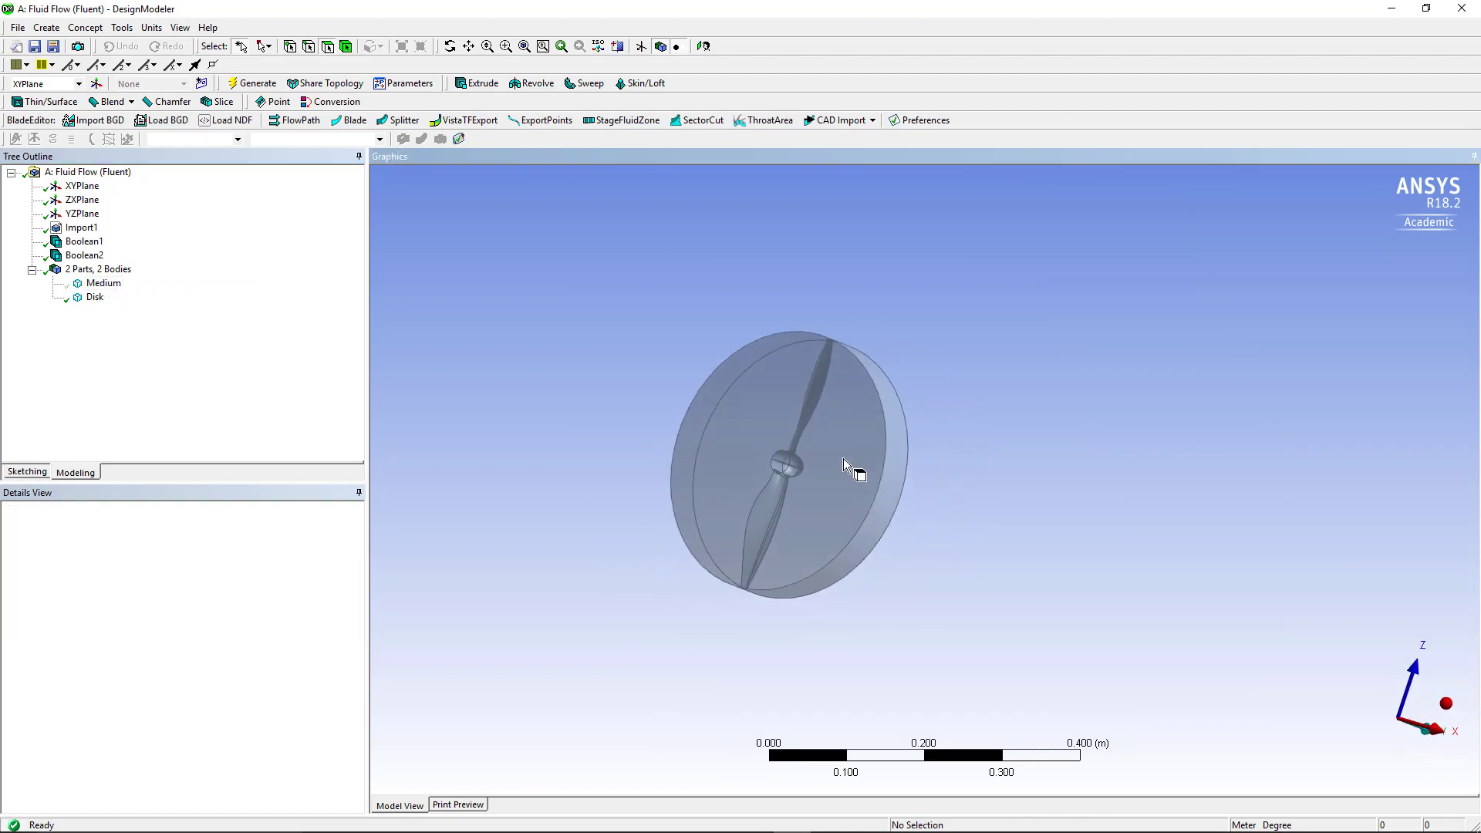
middle_click_drag(701, 568, 798, 512)
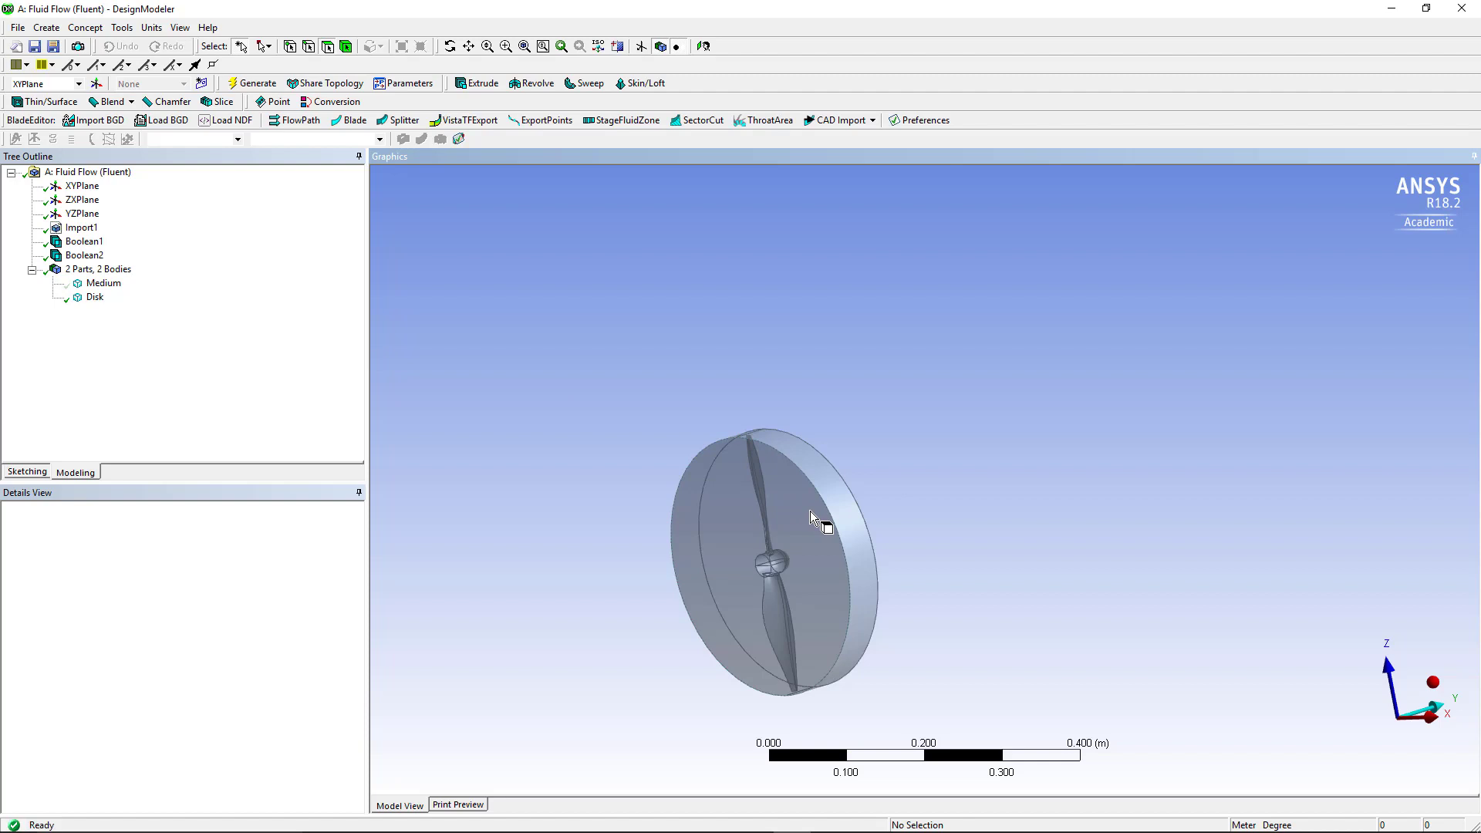
- Show all bodies again so the Disk sits inside the Medium box
right_click(641, 251)
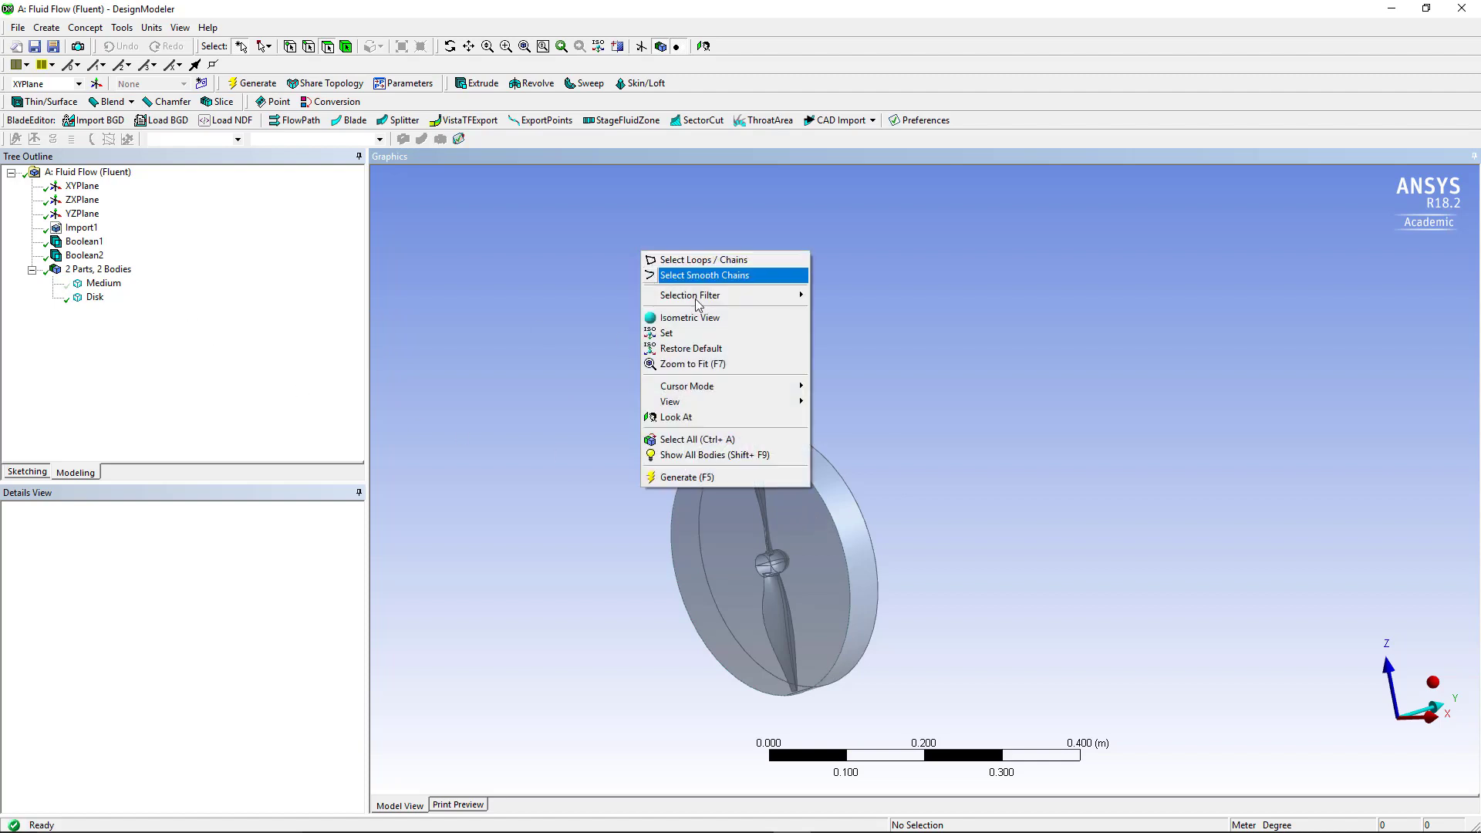
mouse_move(705, 400)
left_click(1093, 451)
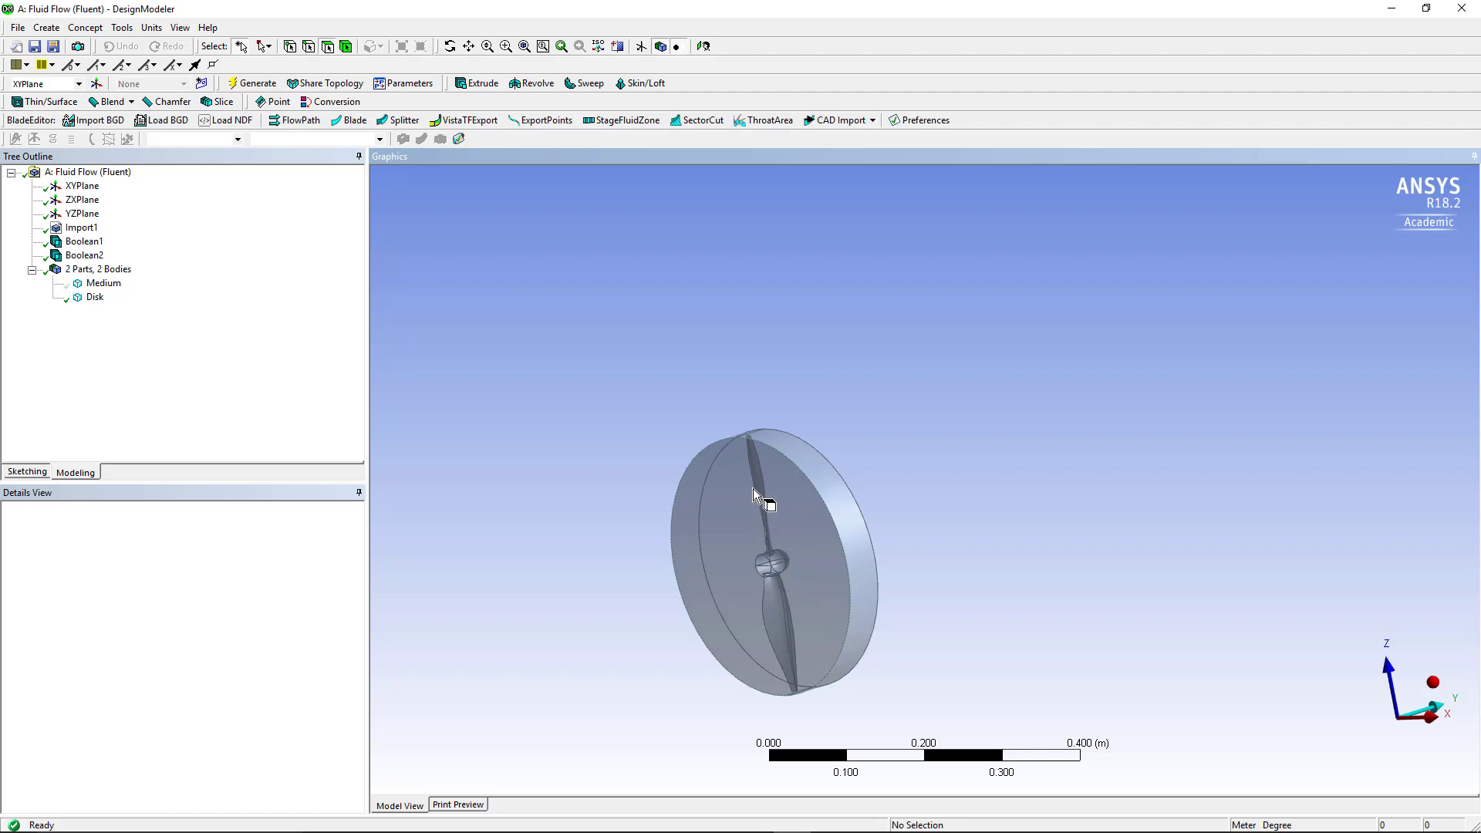
right_click(606, 247)
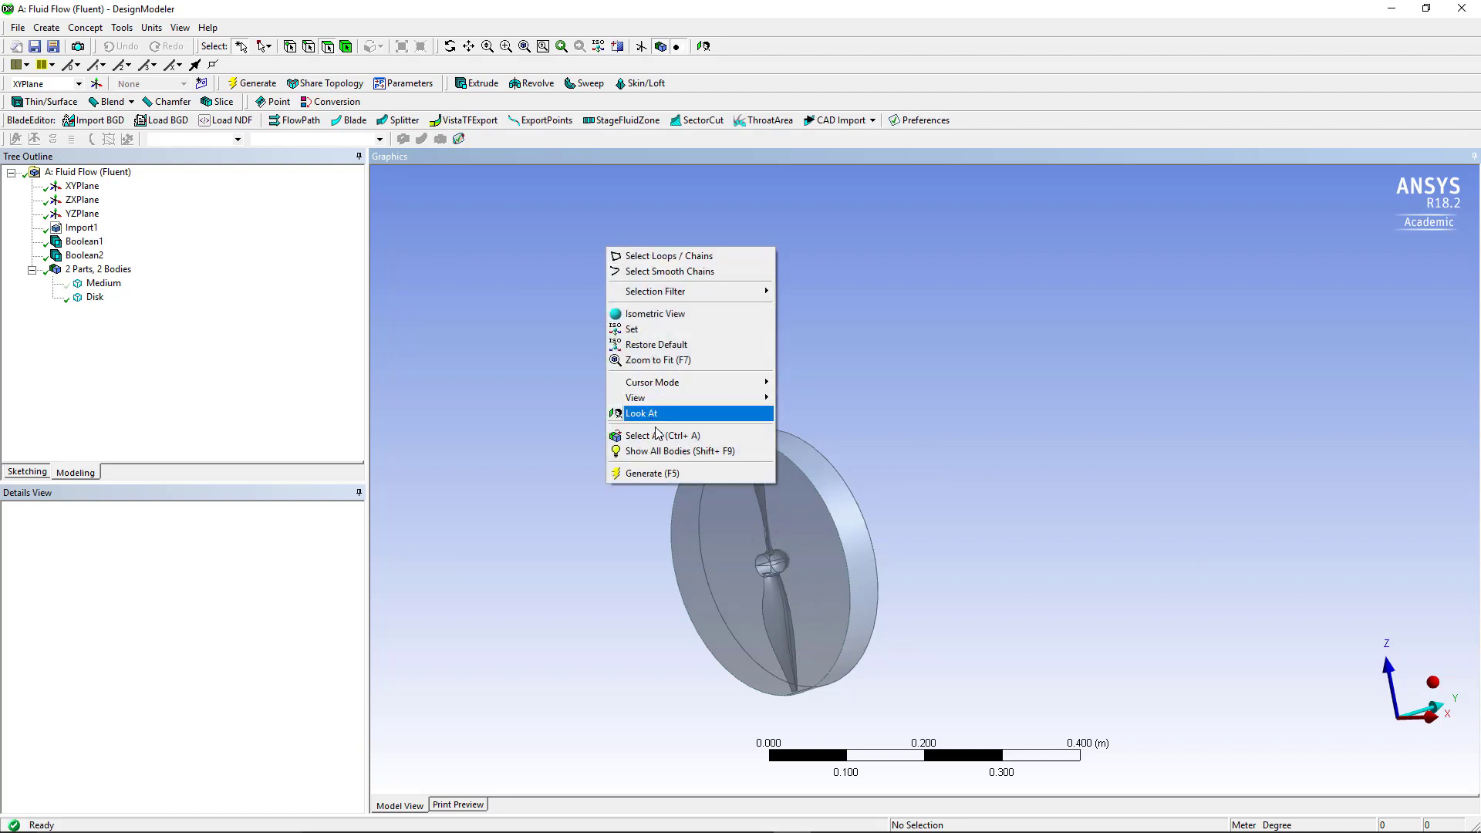
left_click(645, 452)
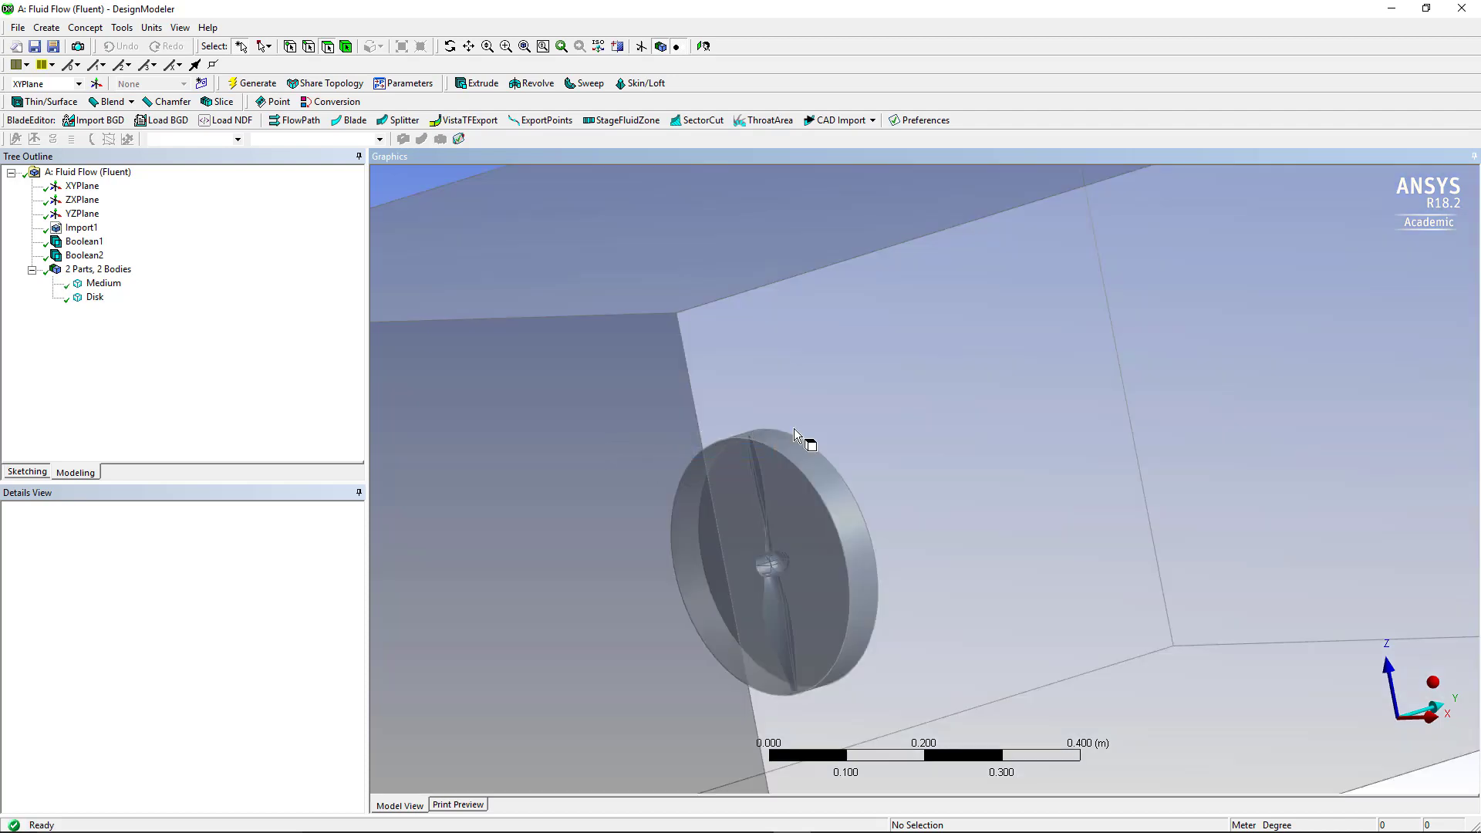
scroll(806, 462, "down", 5)
middle_click_drag(990, 508, 1030, 496)
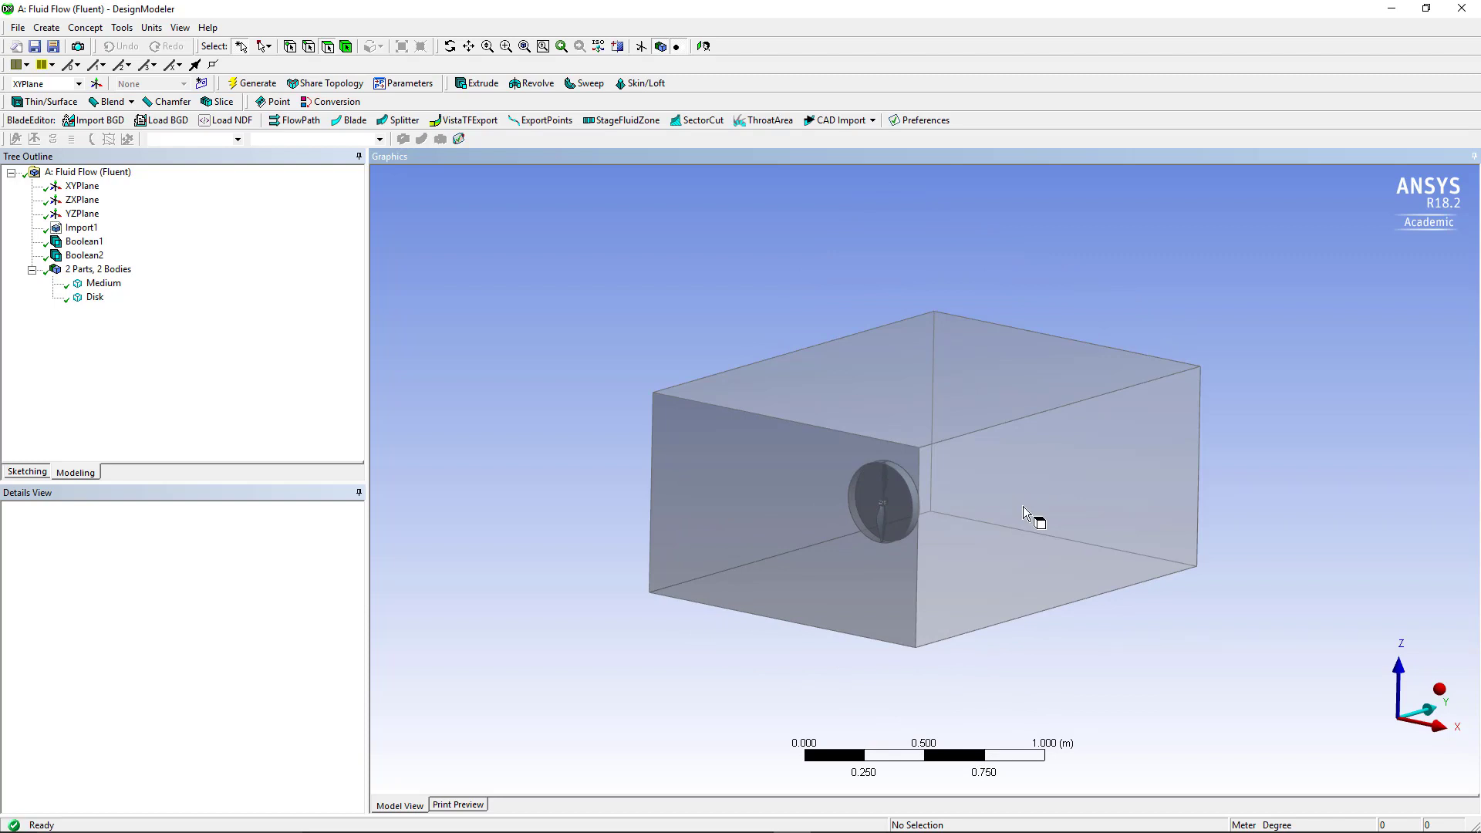
- Open the Mesh cell from the Workbench project in ANSYS Meshing
key("alt+Tab")
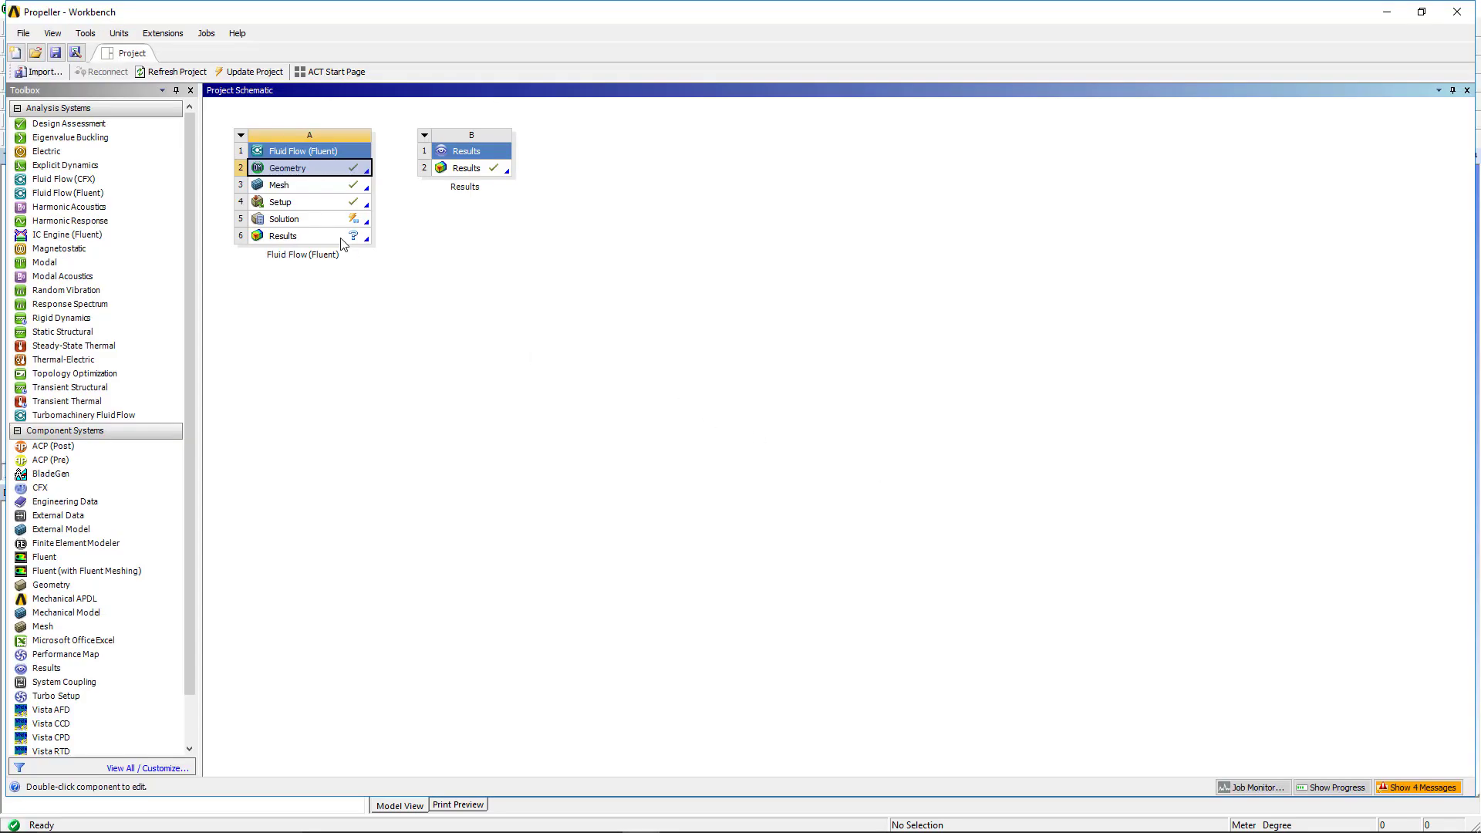
left_click(345, 191)
right_click(347, 193)
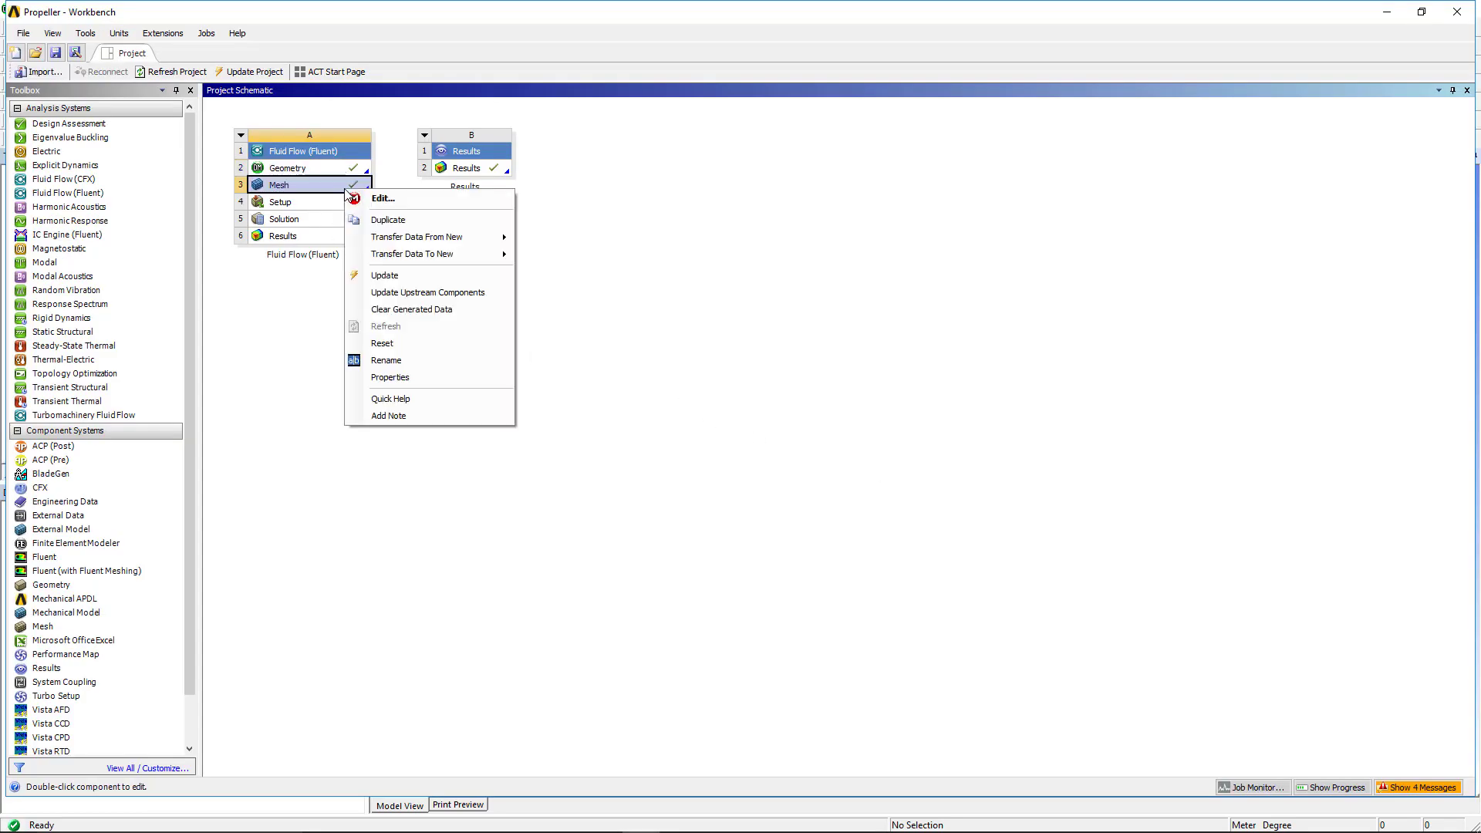
left_click(383, 199)
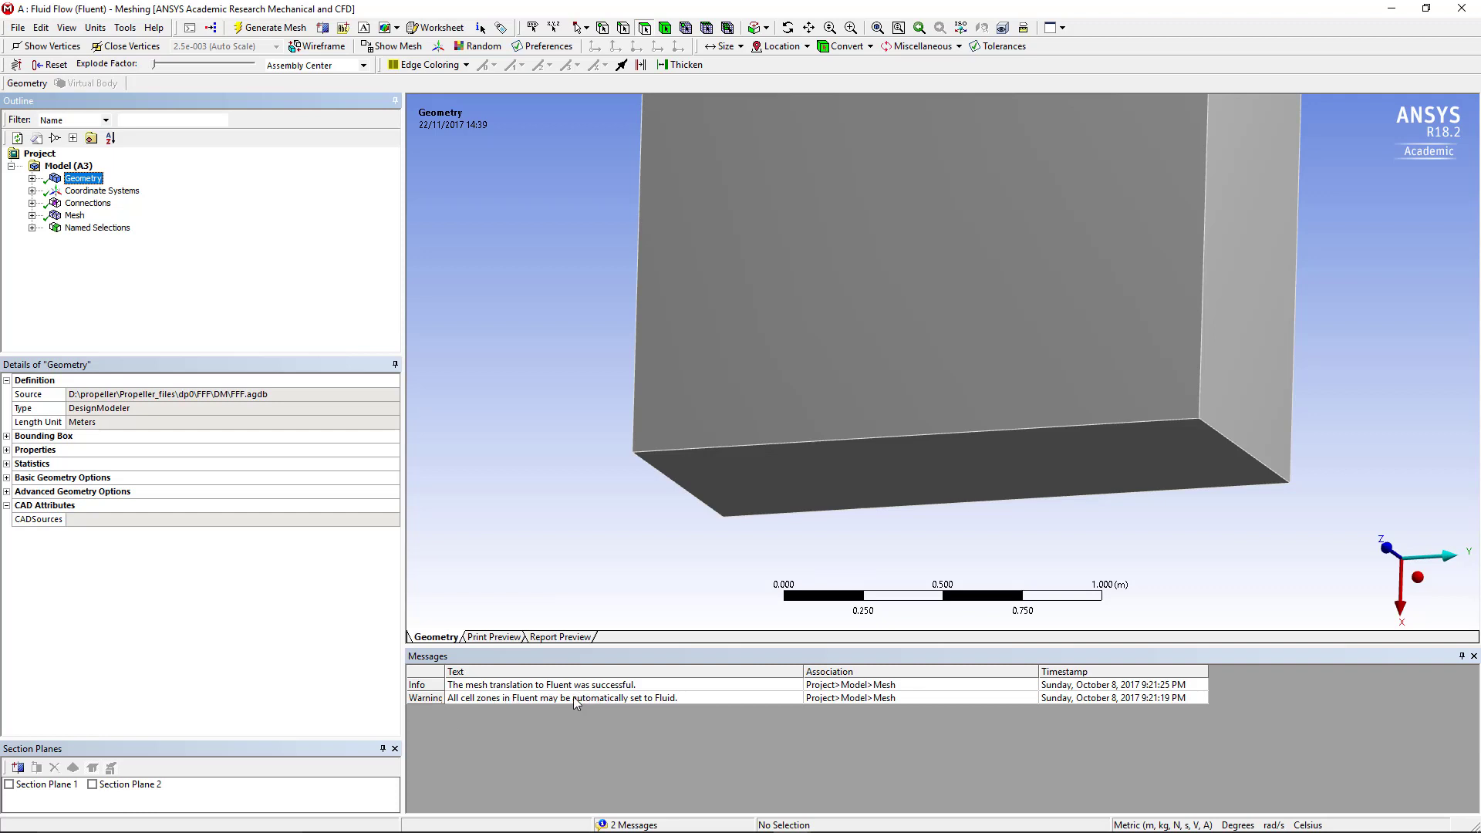
- Review the Contact Region pairing 4 Medium faces with 4 Disk faces
left_click(31, 203)
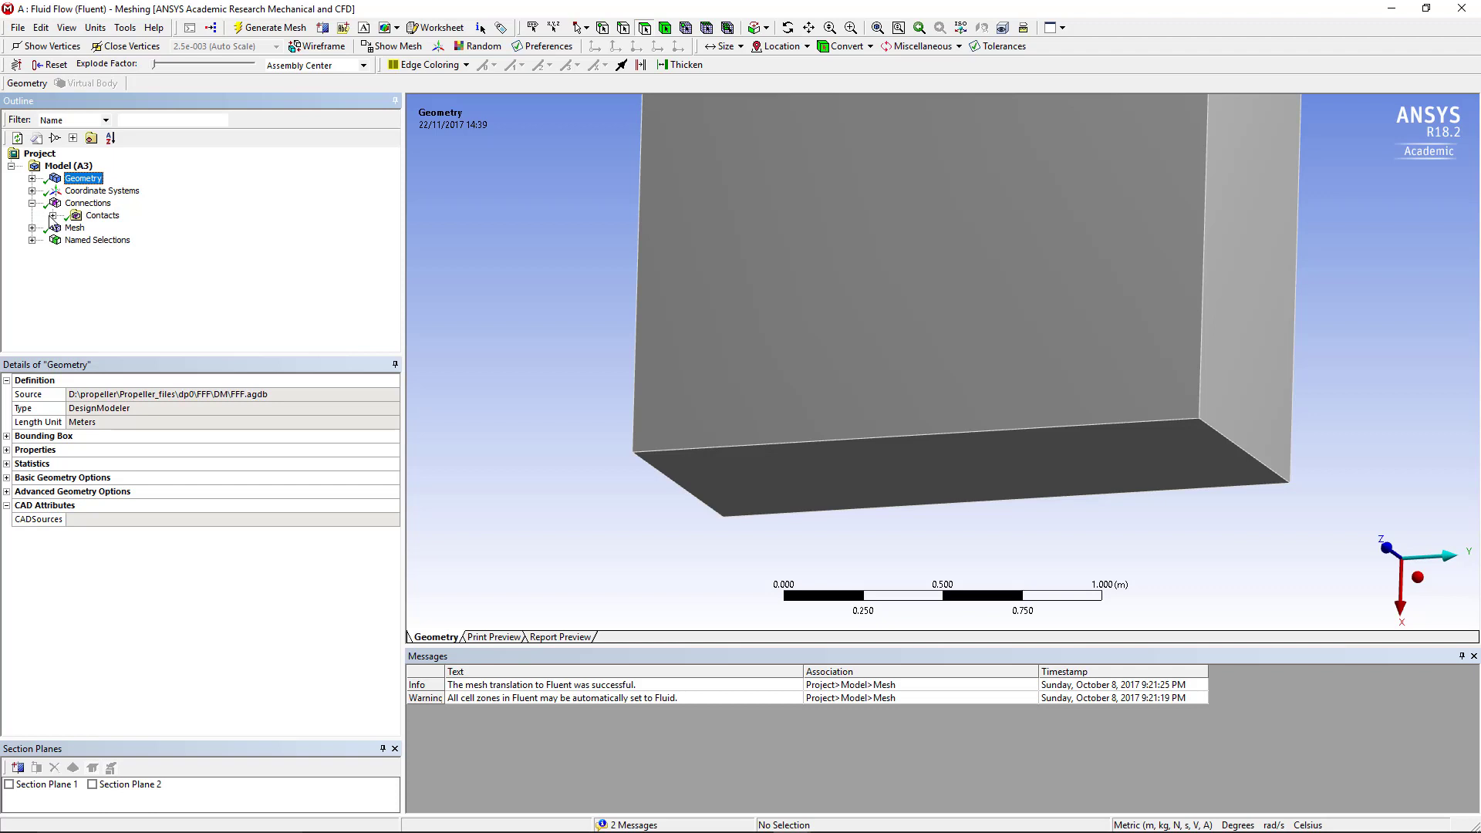
left_click(51, 216)
left_click(132, 228)
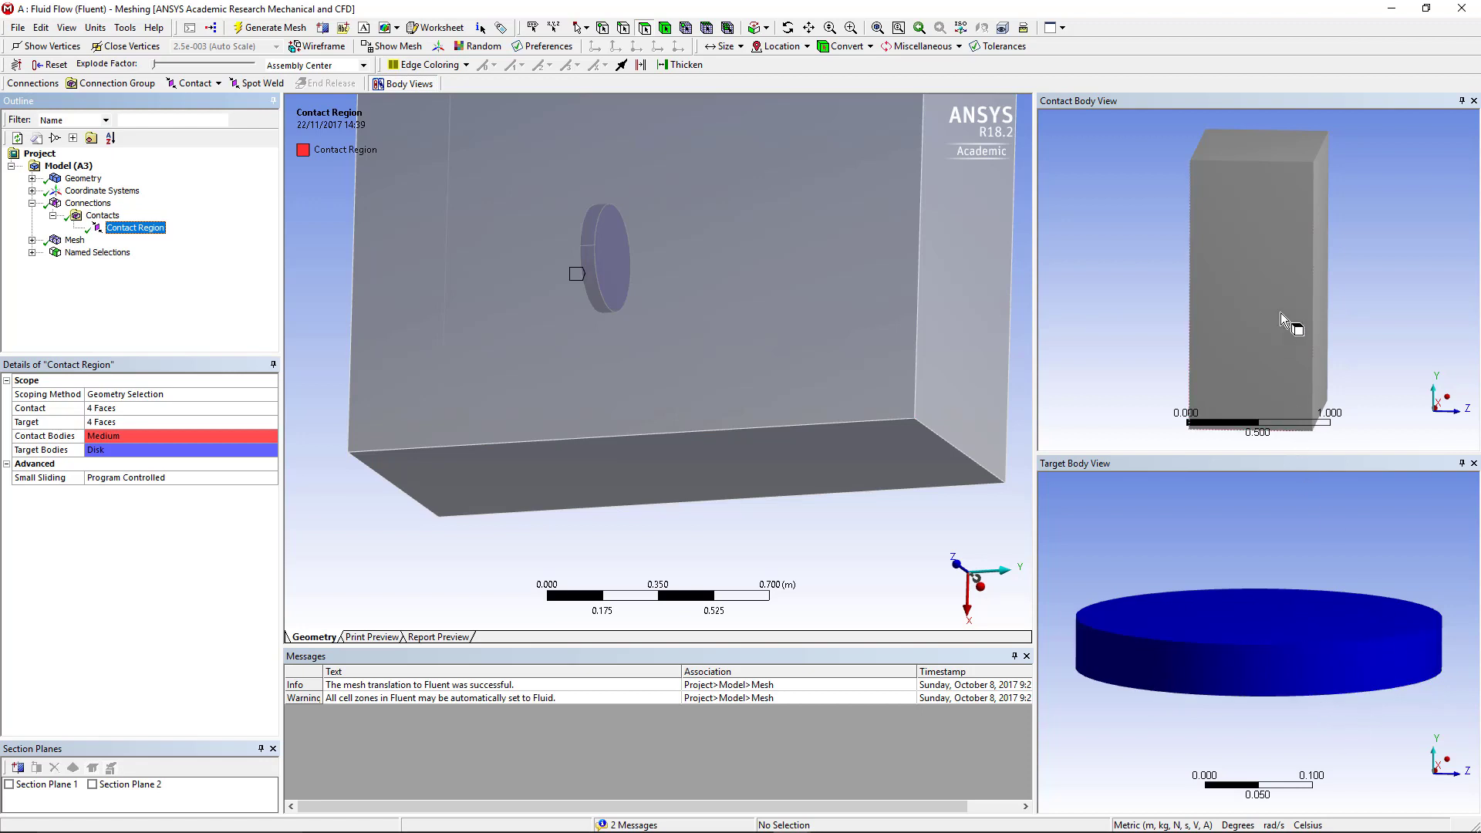
- Display the mesh and its sizing: Curvature, 1.5e-002 m max face size
left_click(32, 204)
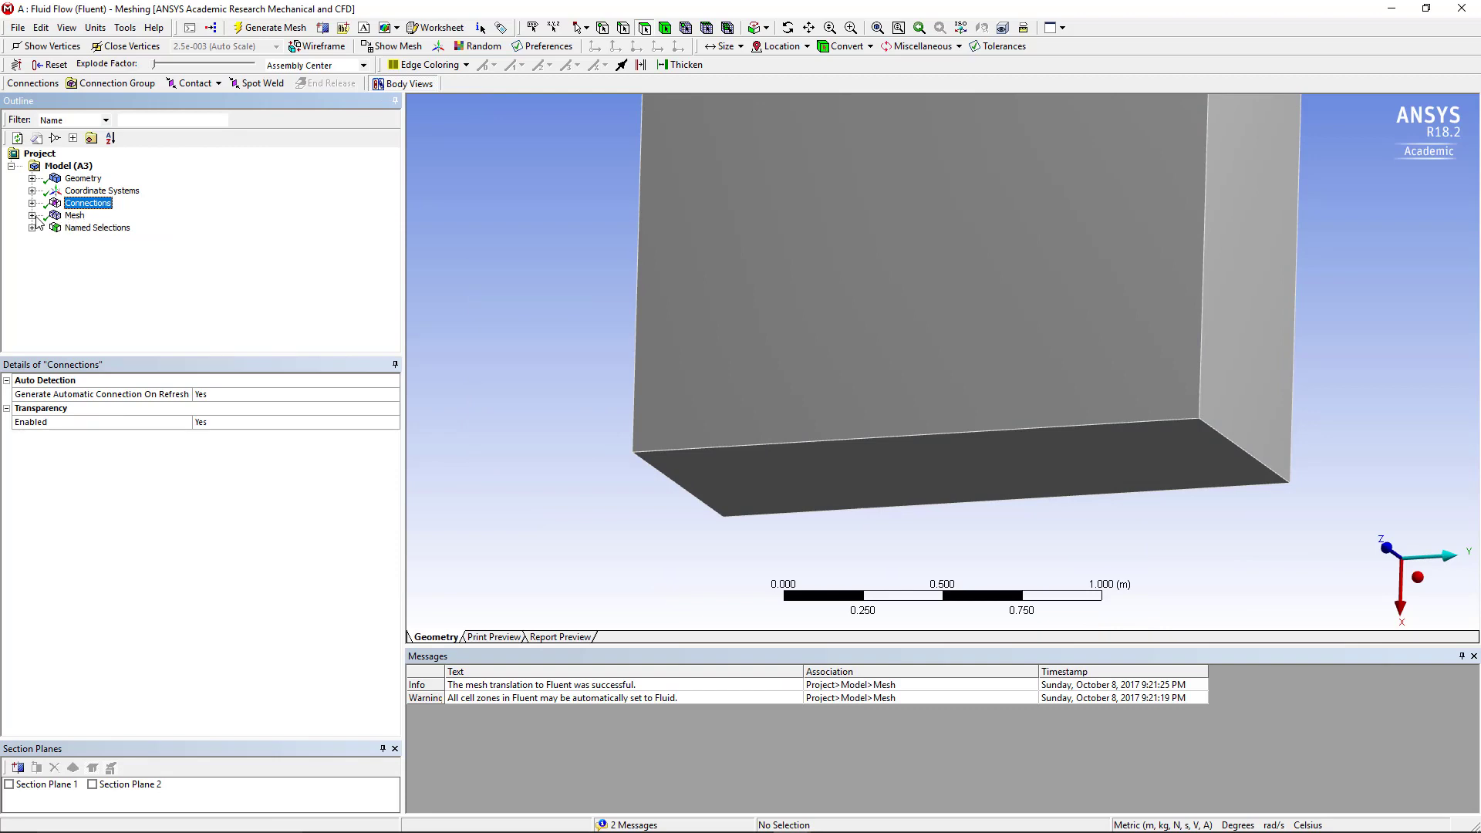
left_click(33, 216)
left_click(71, 216)
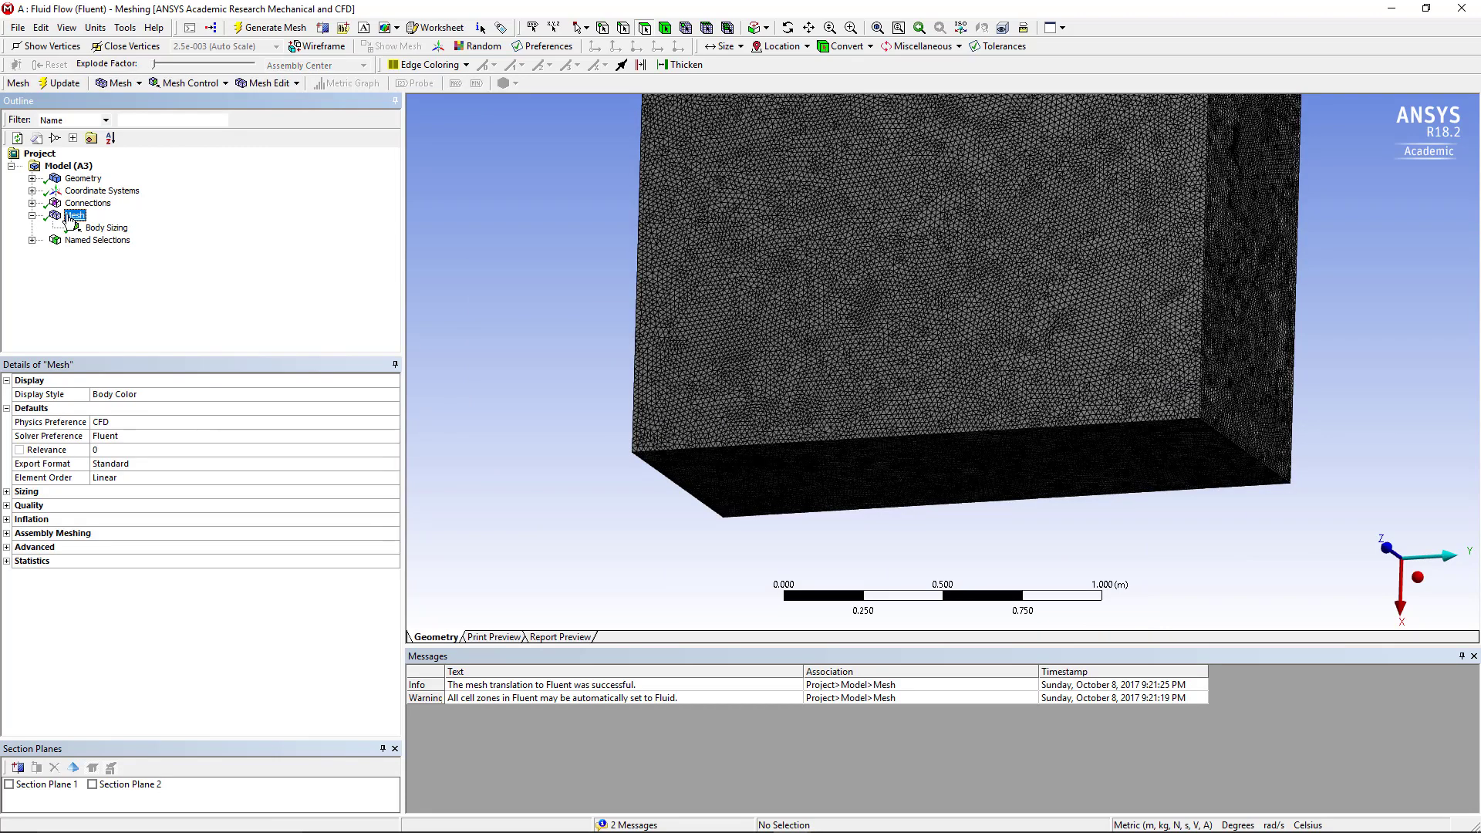
left_click(8, 492)
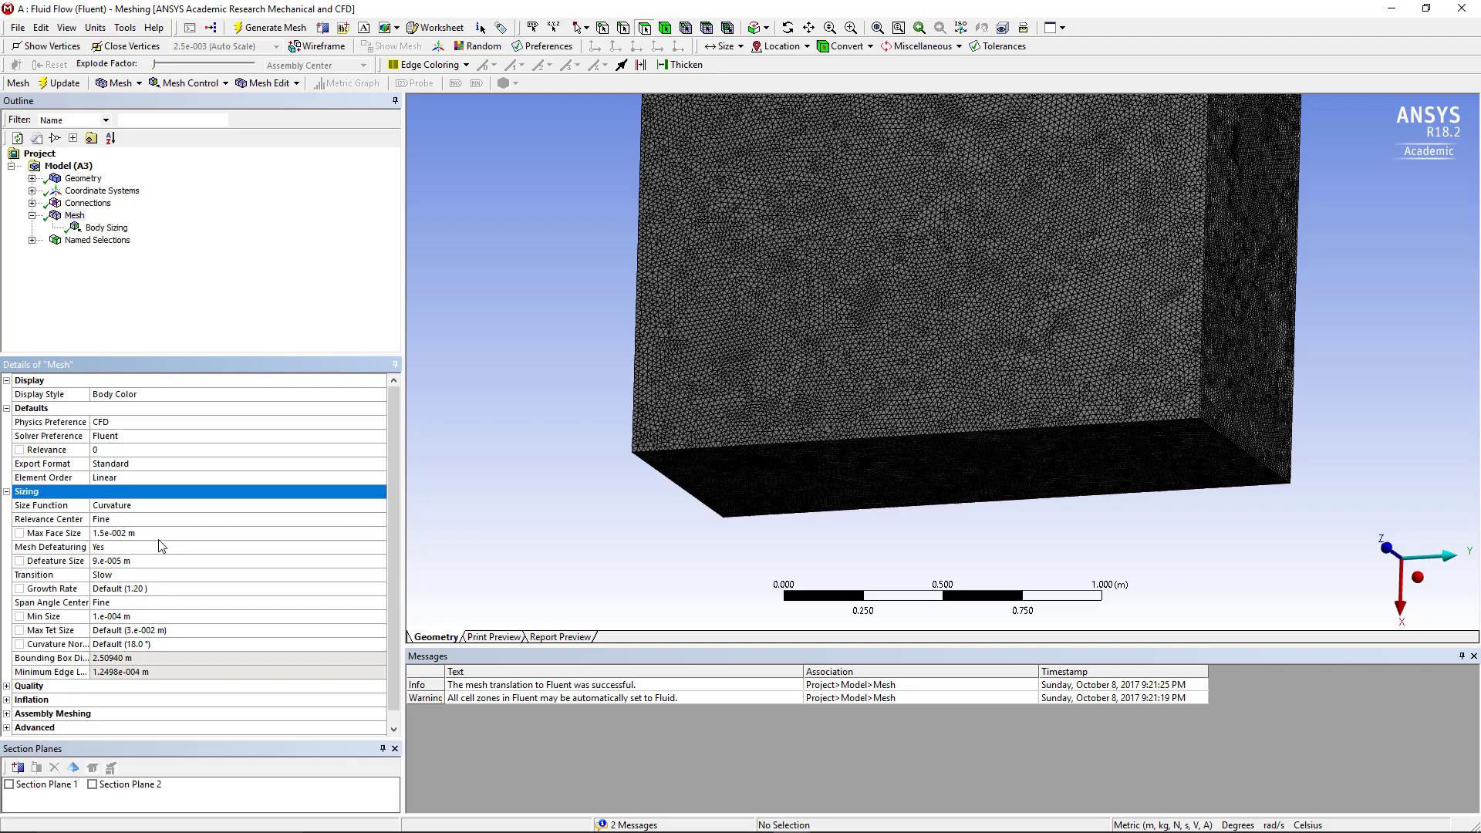
scroll(389, 526, "down", 1)
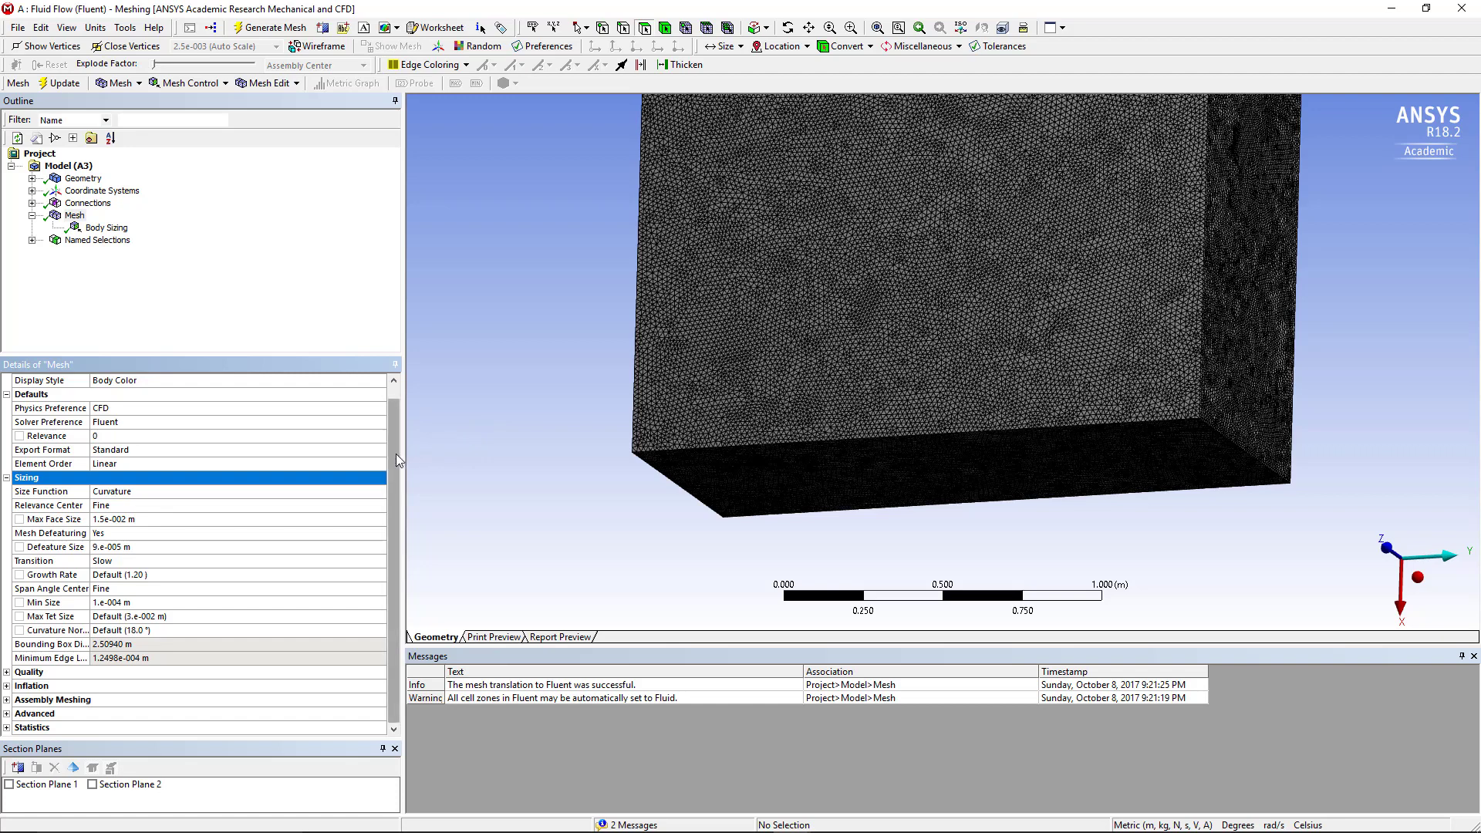
- Rotate the meshed Medium box to inspect the mesh from another side
scroll(396, 460, "up", 1)
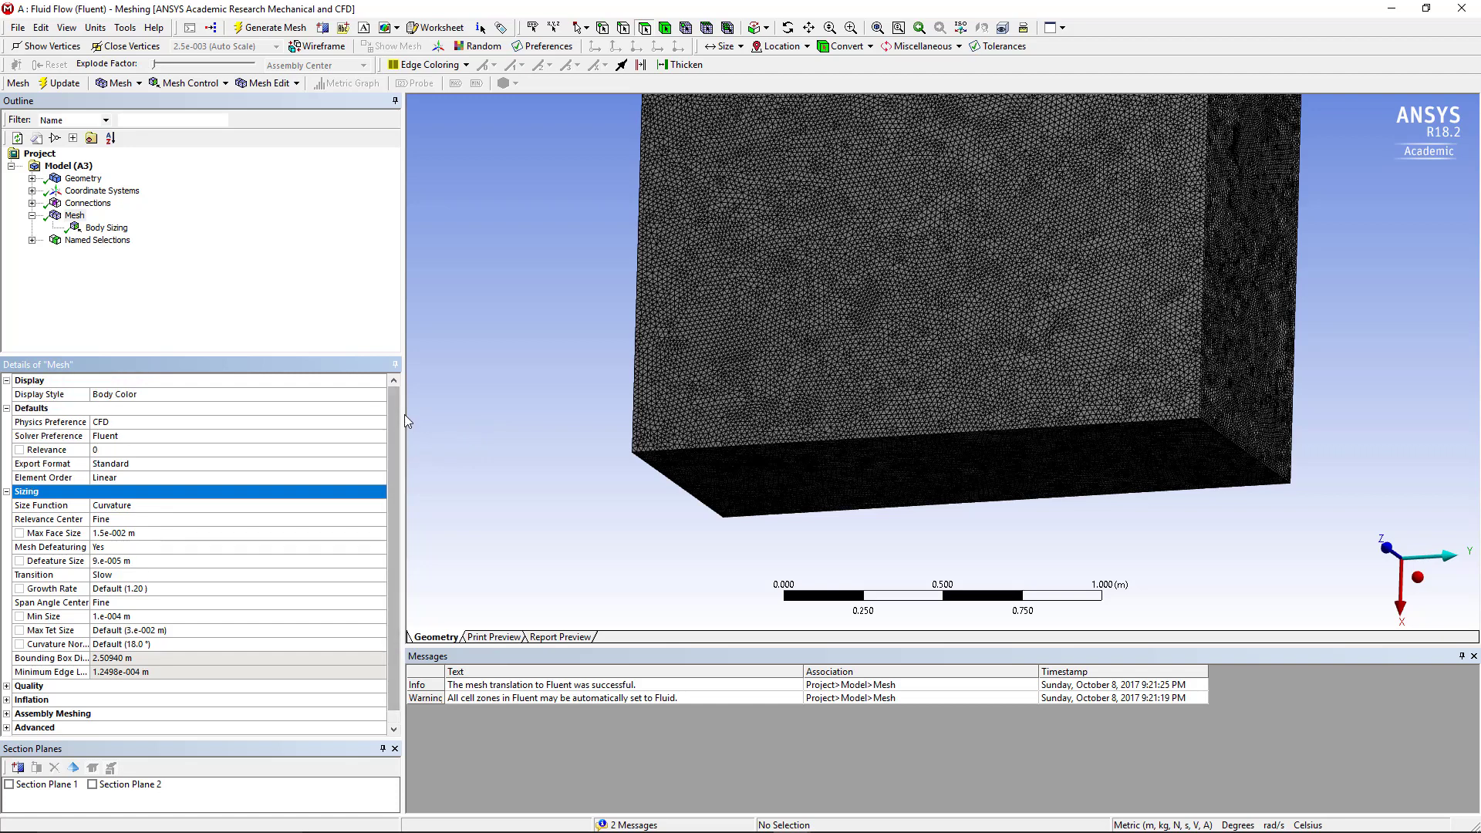
left_click(434, 425)
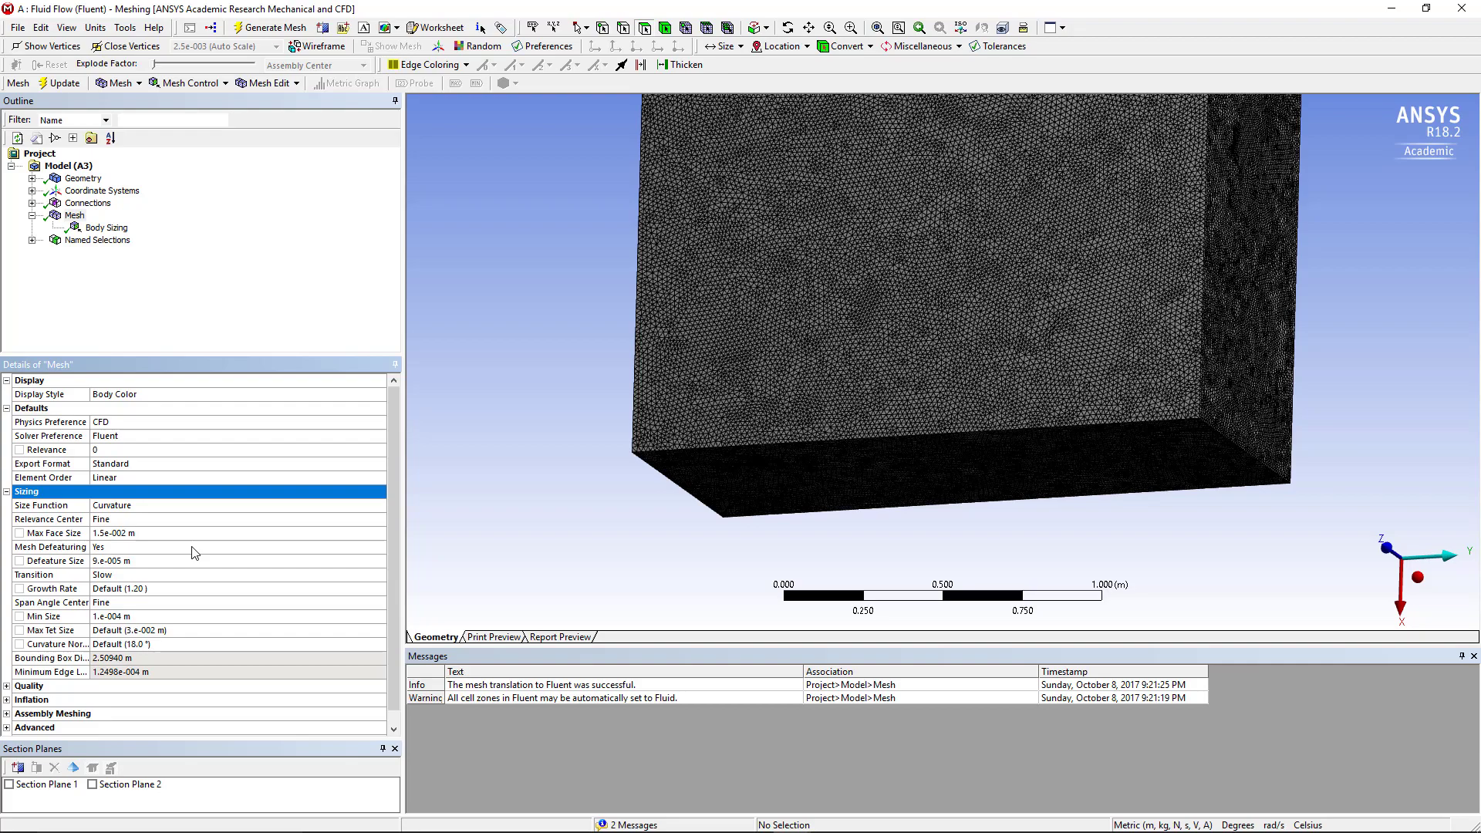
left_click(621, 569)
left_click_drag(773, 575, 577, 533)
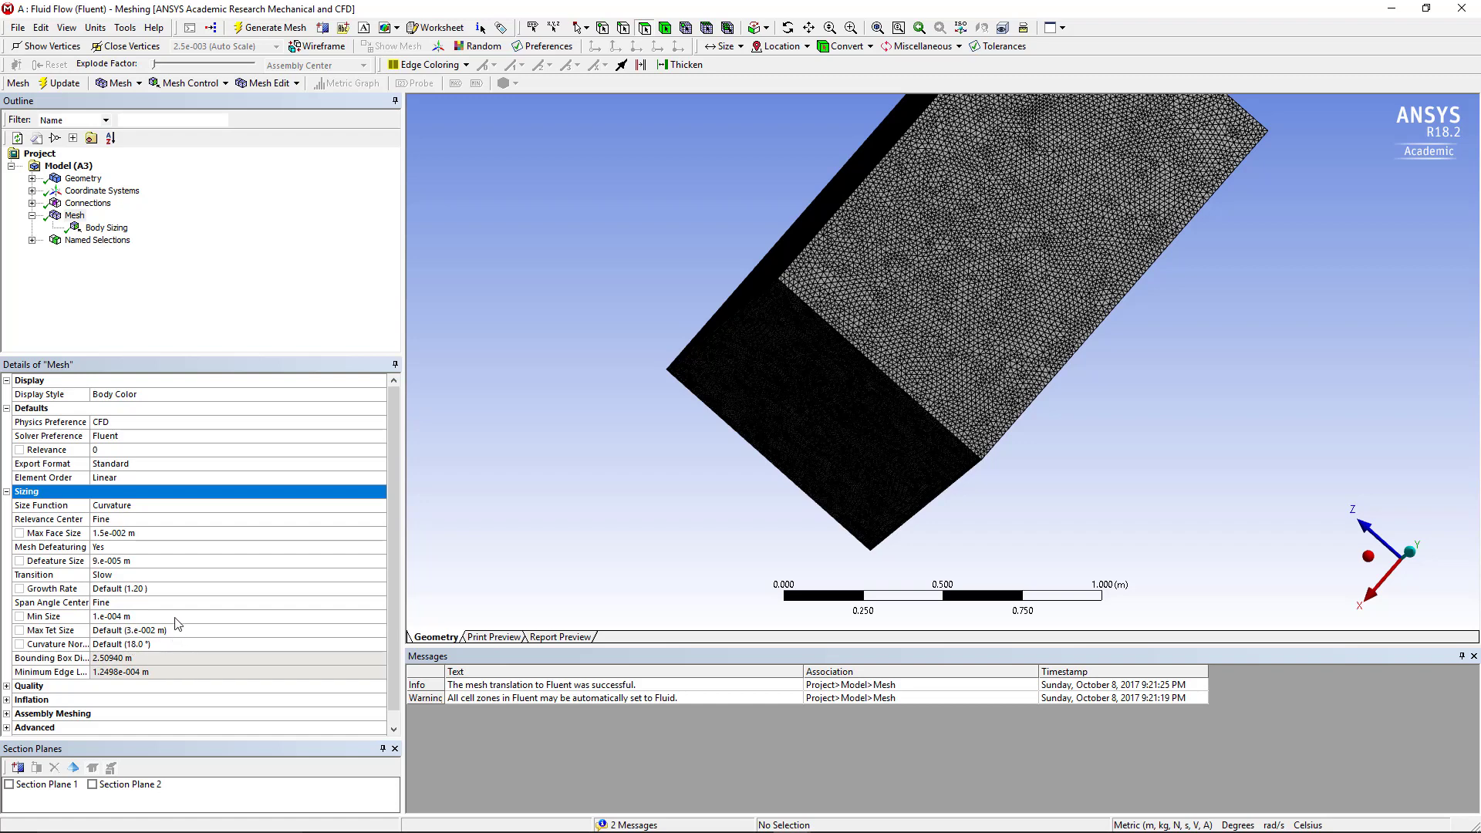
- Scope the Body Sizing control to the single body with a 0.0075 m element size
left_click(107, 228)
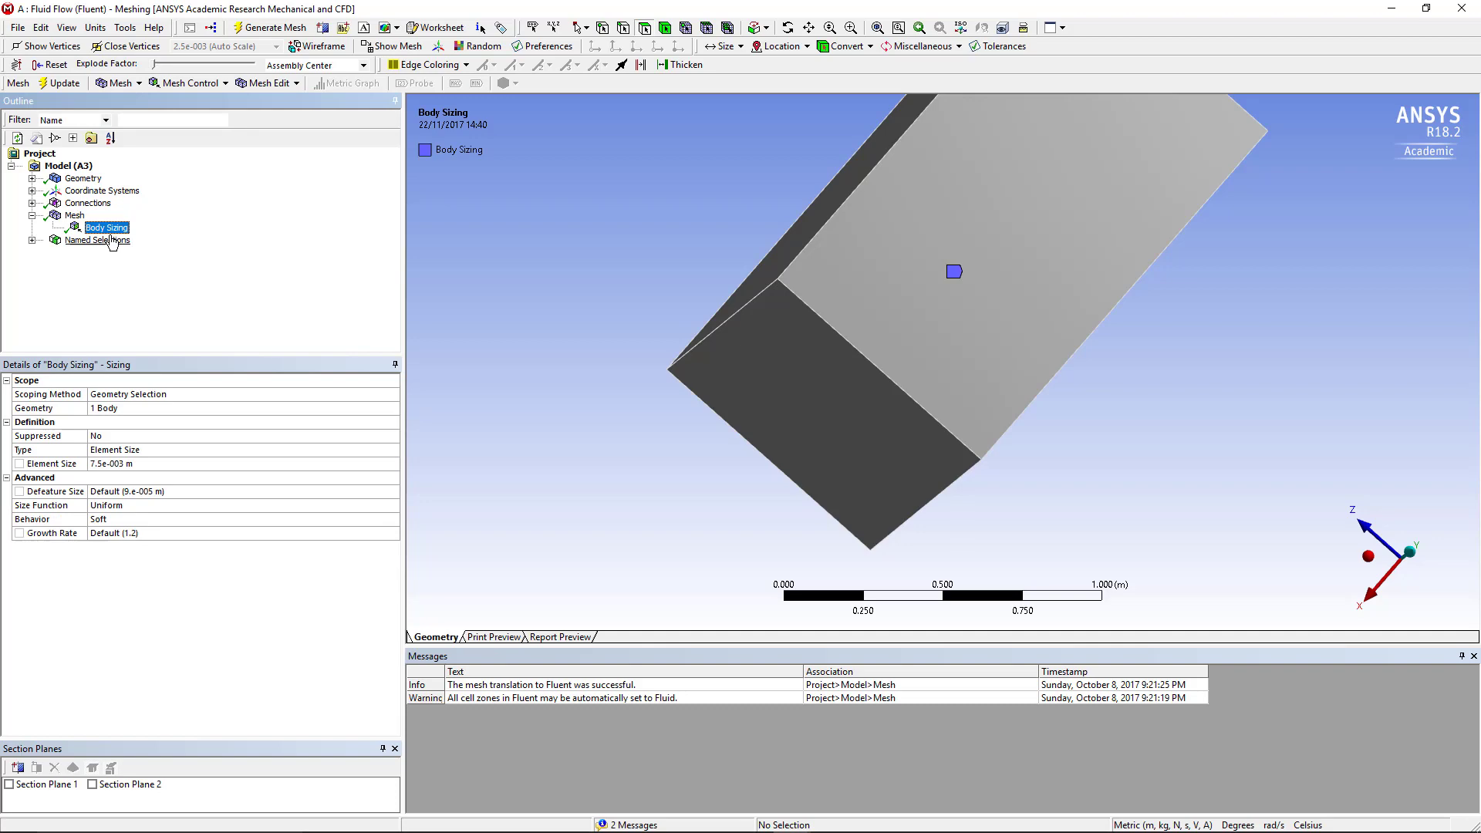
middle_click_drag(714, 479, 794, 473)
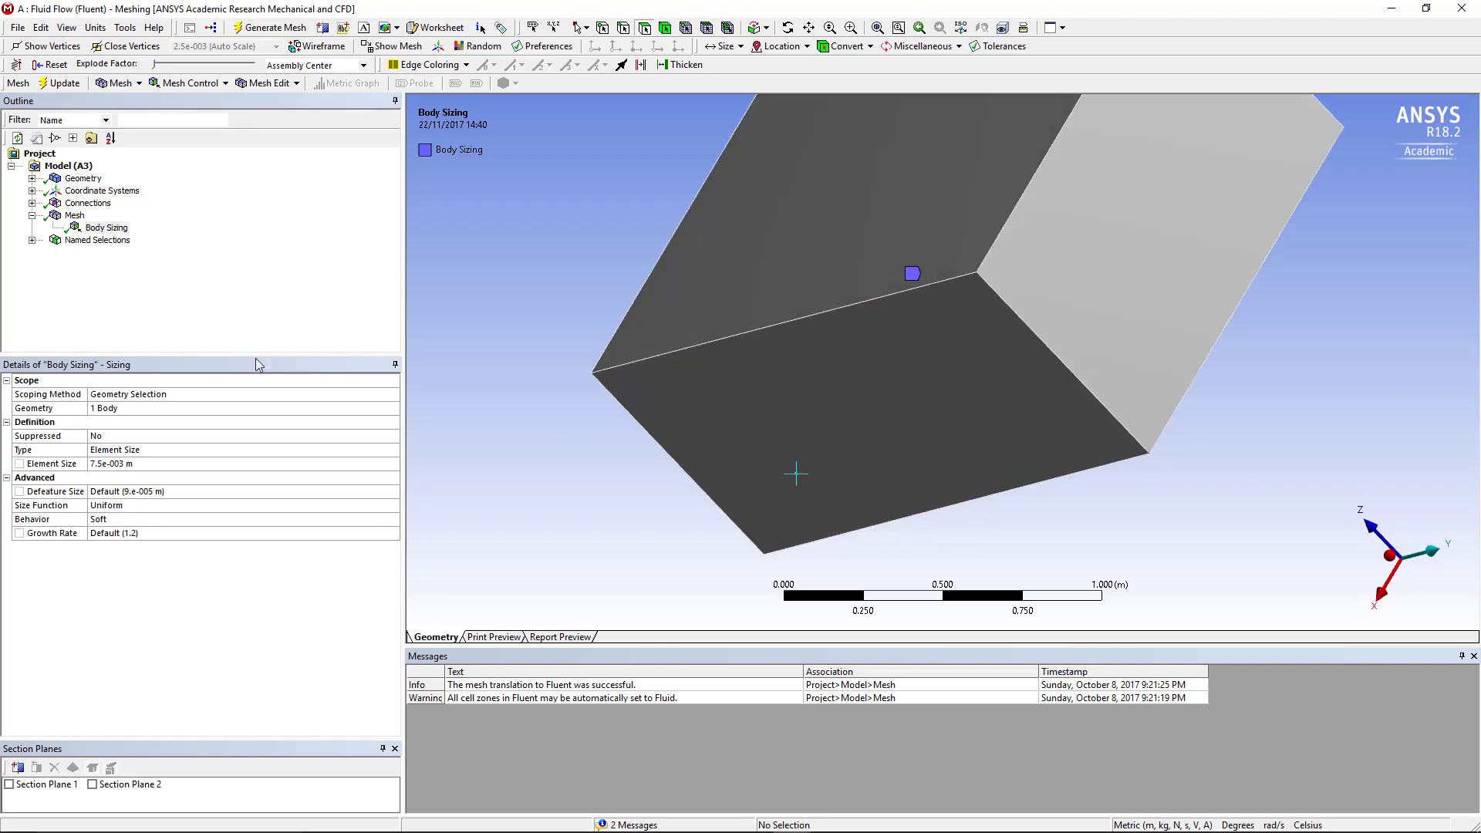
right_click(77, 216)
mouse_move(135, 223)
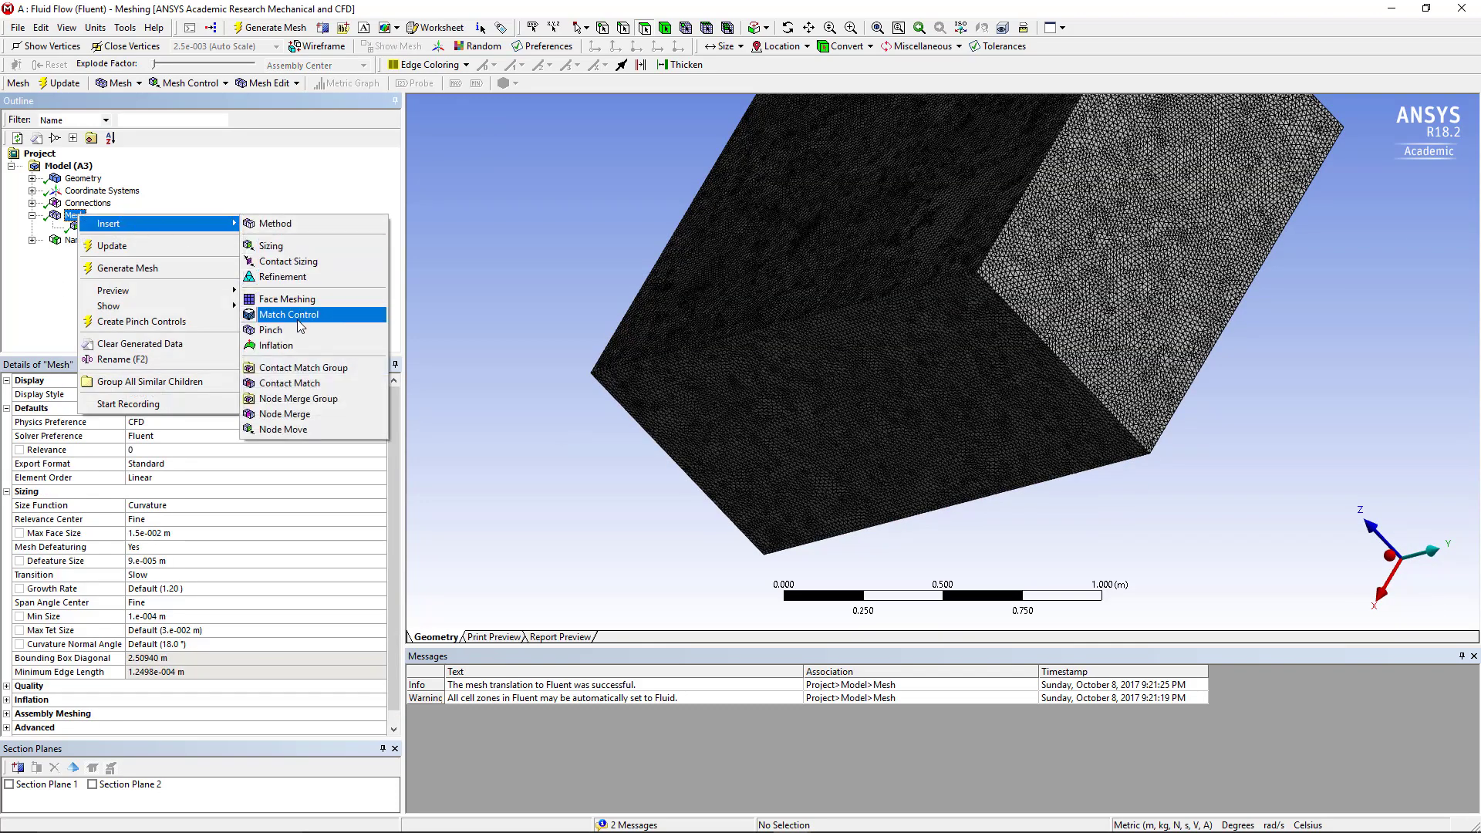
left_click(102, 228)
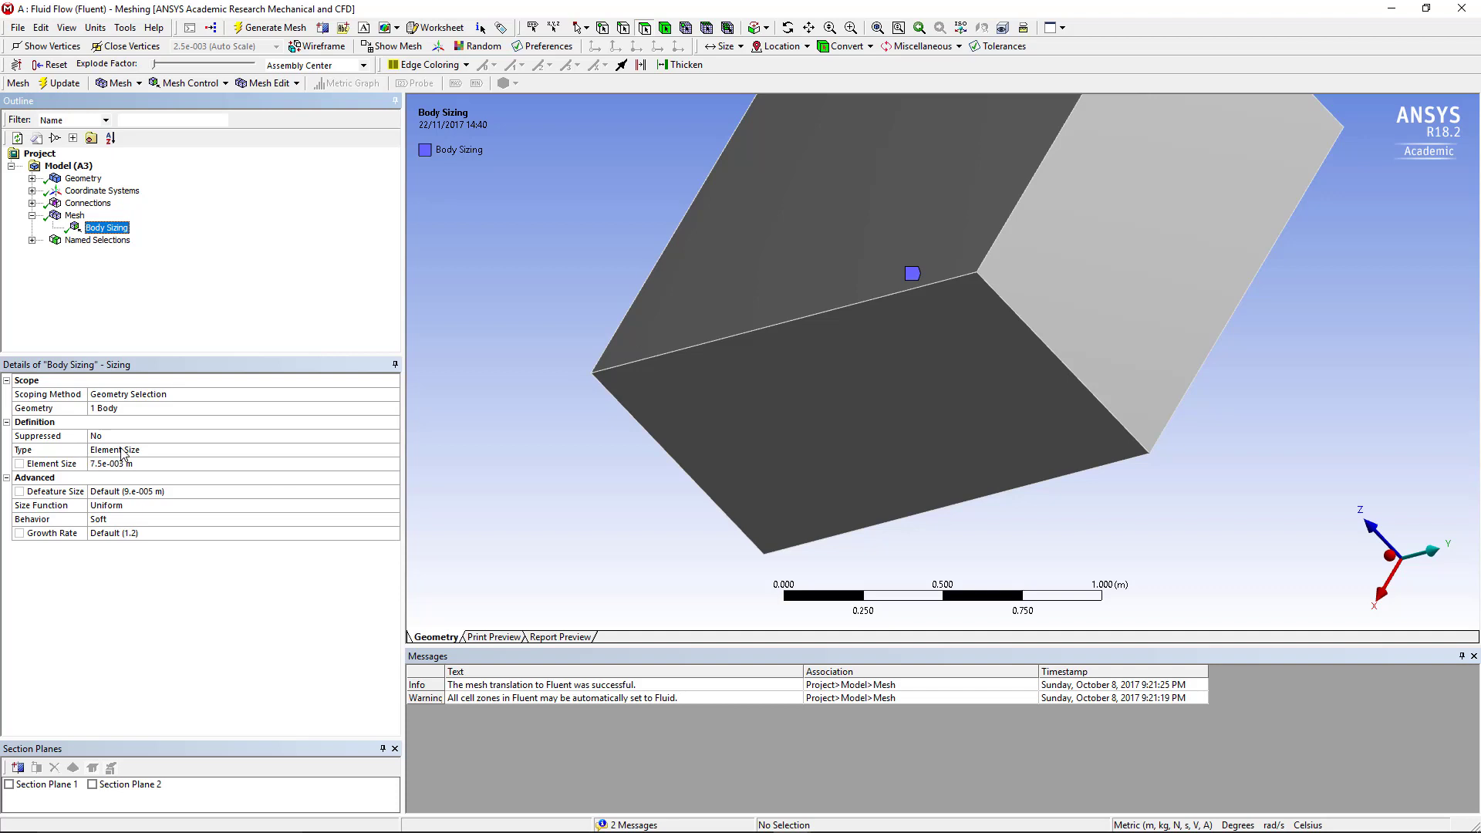
left_click(122, 409)
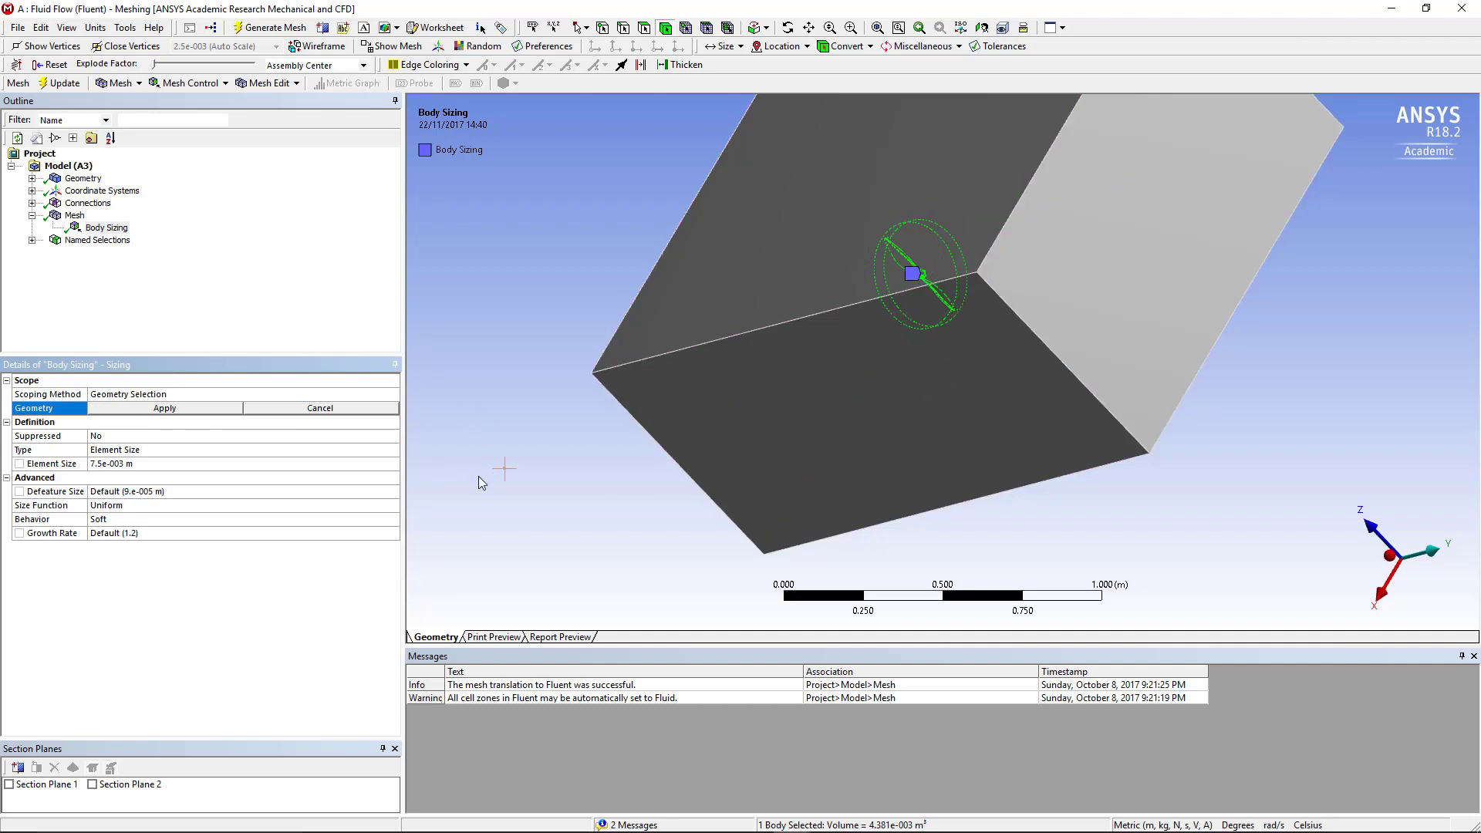
left_click(163, 465)
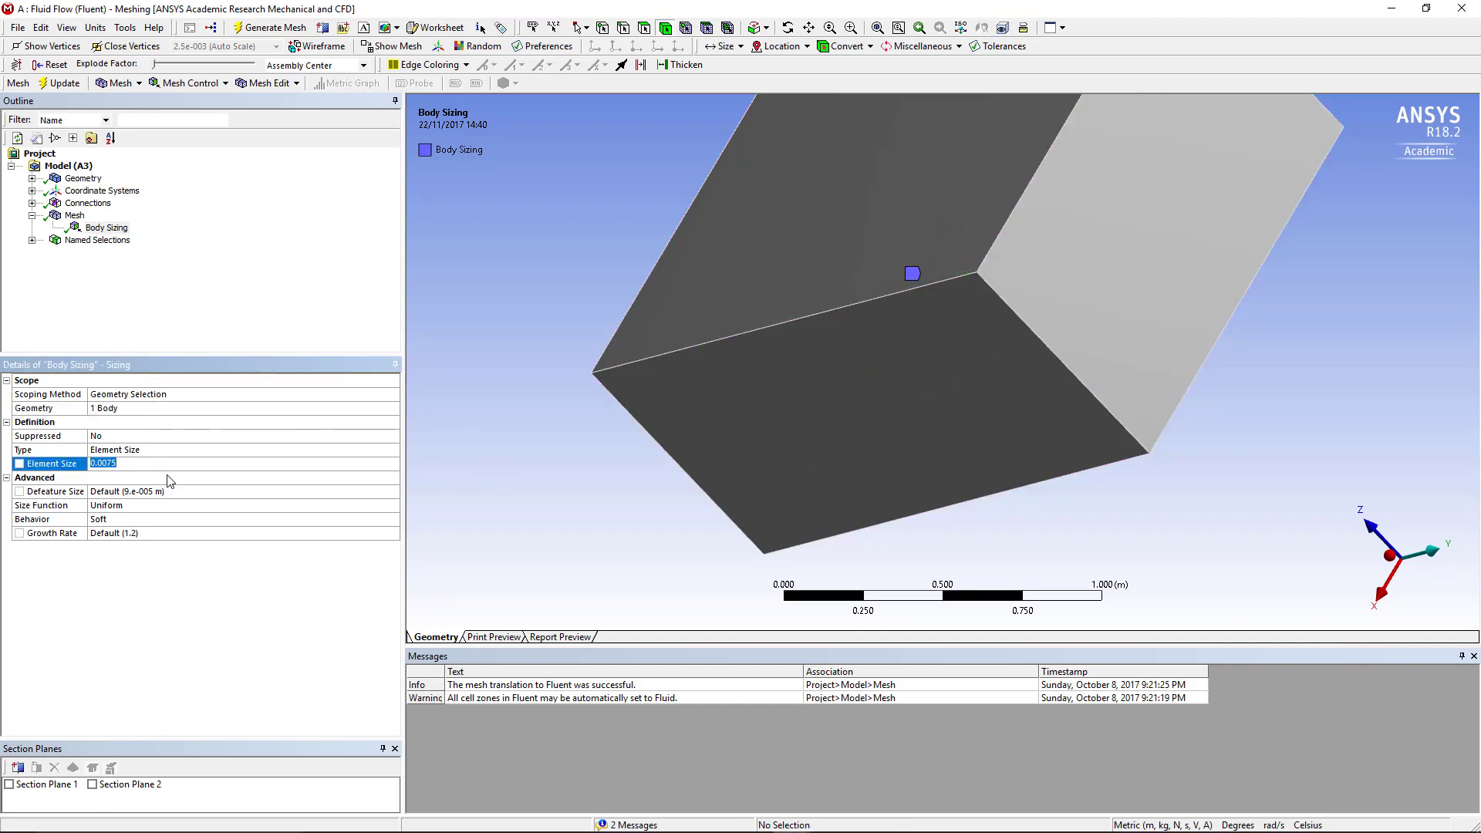
left_click(143, 478)
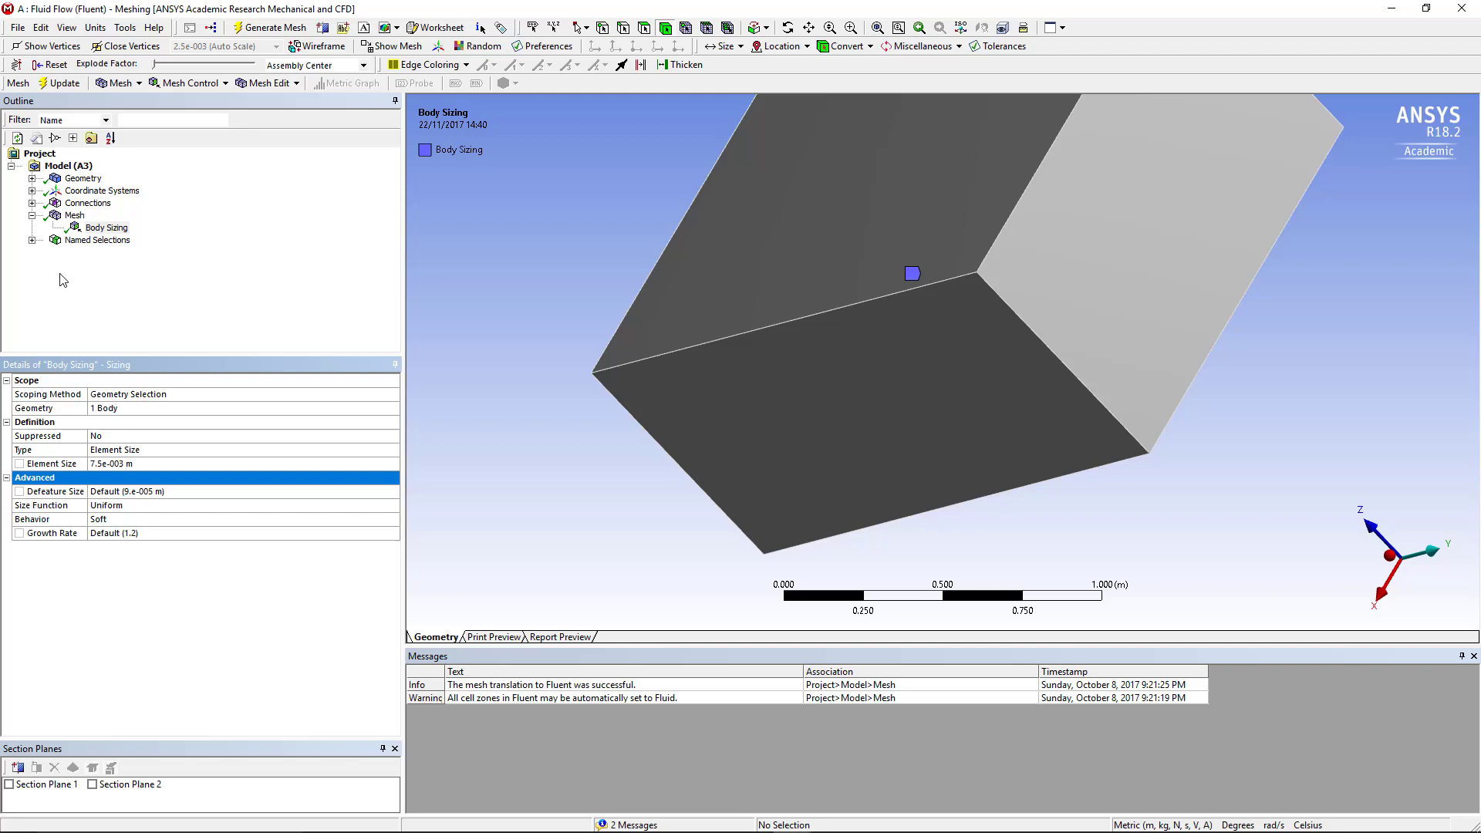
- Cut the mesh with Section Plane 2 and zoom into the refined mesh around the blade
right_click(74, 215)
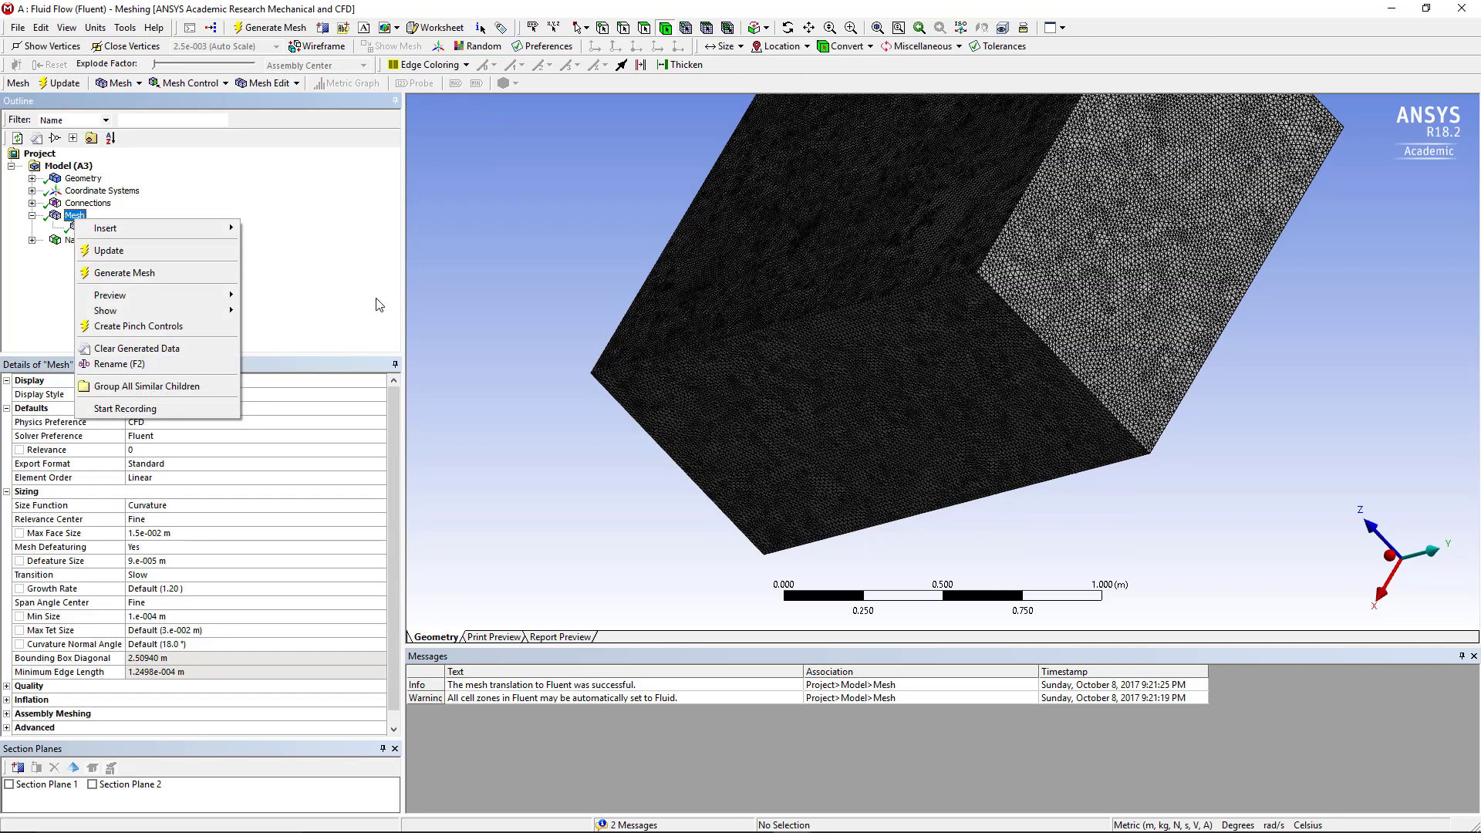
left_click(337, 289)
mouse_move(725, 452)
middle_mouse_down()
mouse_move(580, 488)
mouse_move(634, 584)
middle_mouse_up()
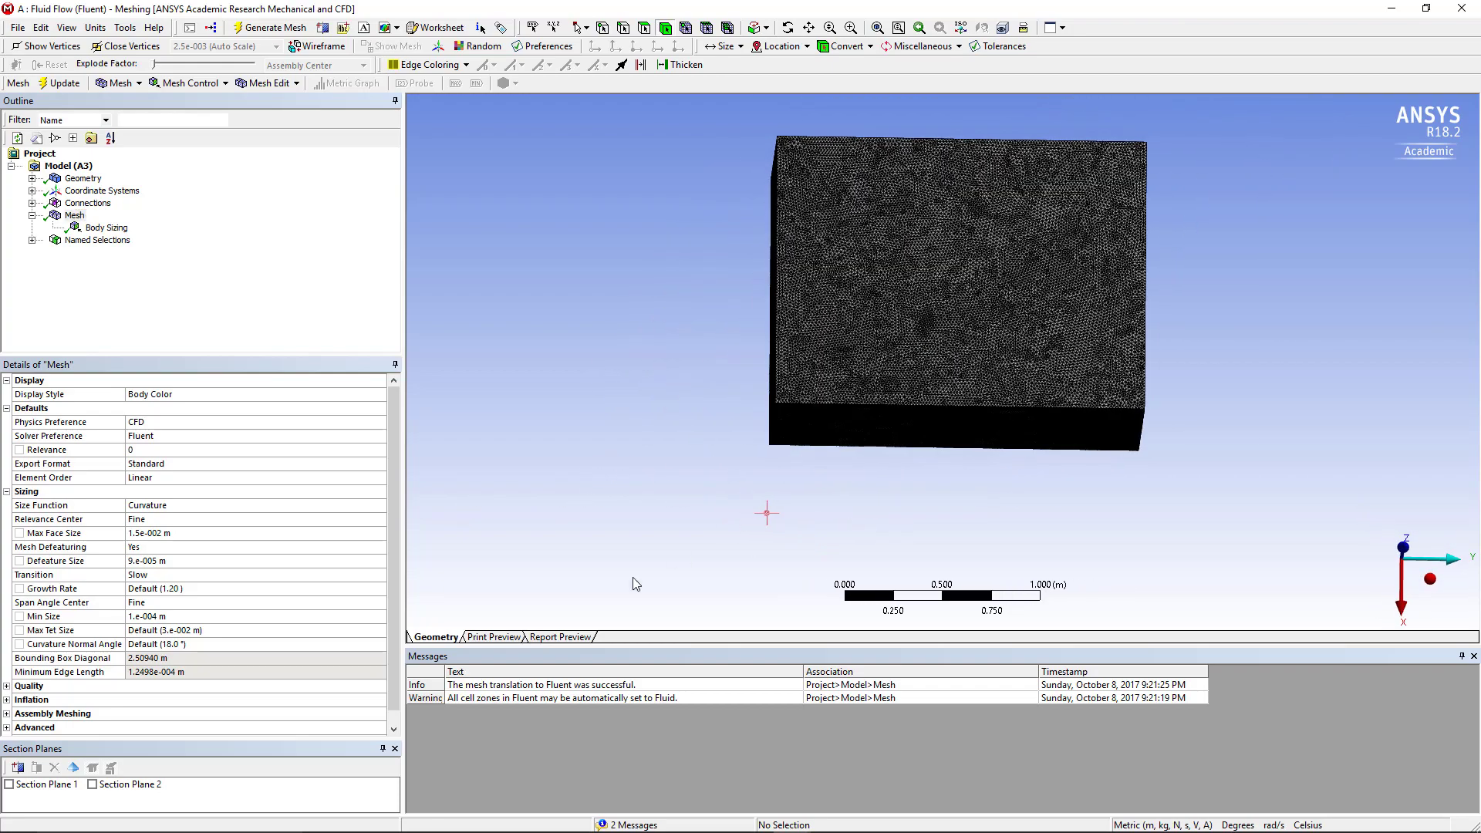
left_click(91, 784)
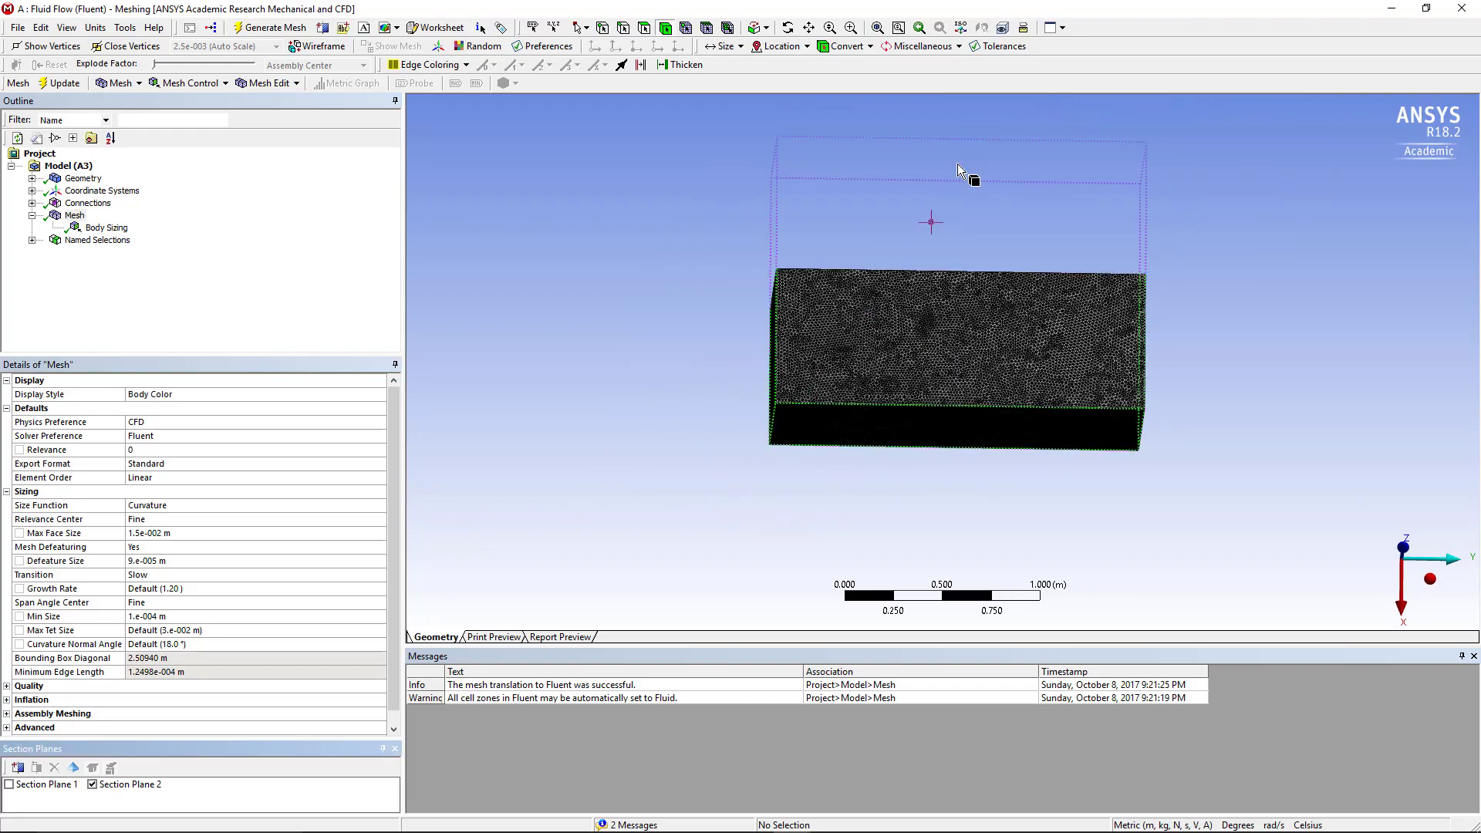
middle_click_drag(1277, 251, 1303, 274)
left_click(850, 27)
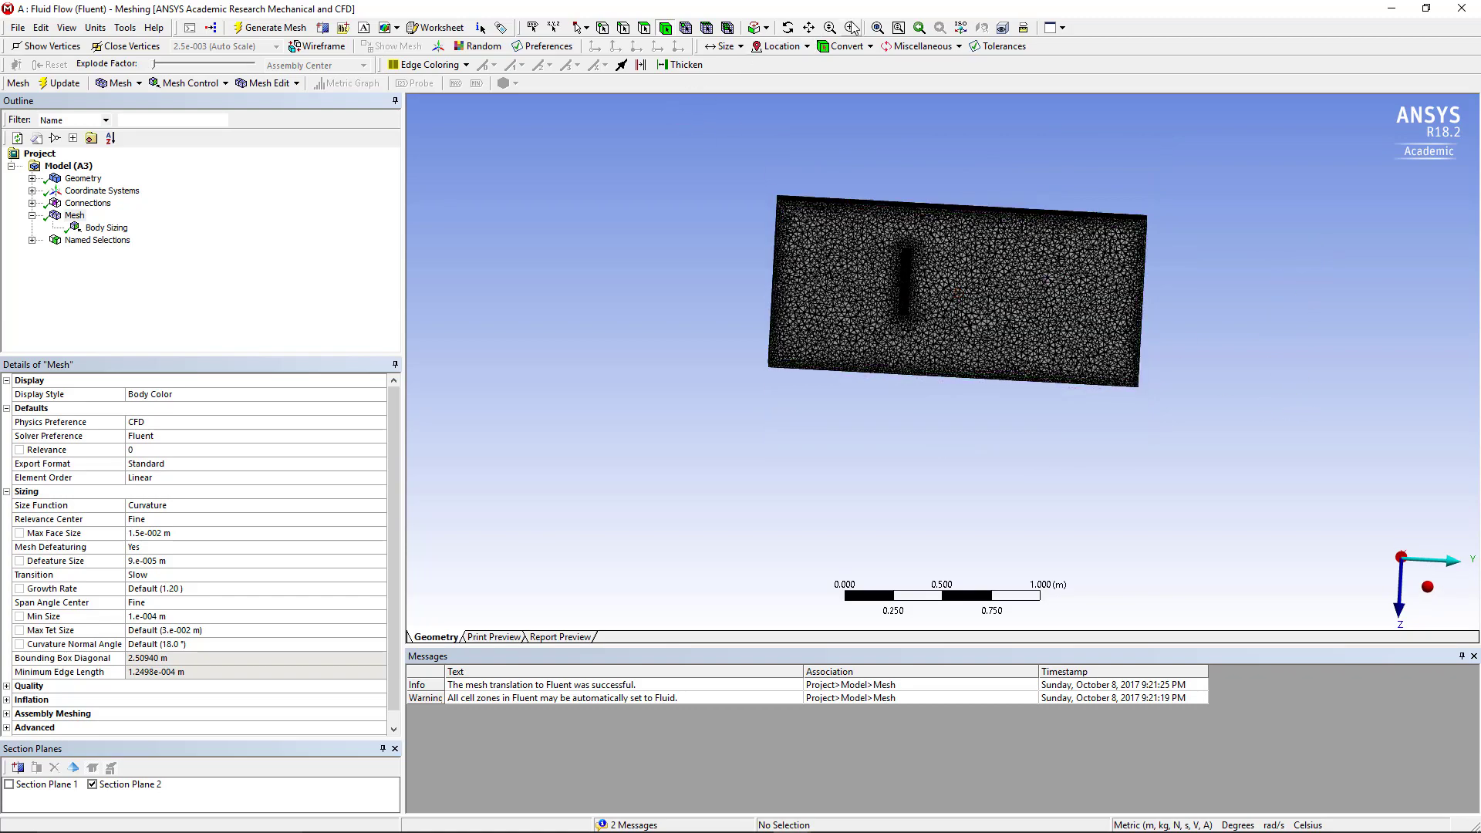
left_click_drag(876, 199, 981, 359)
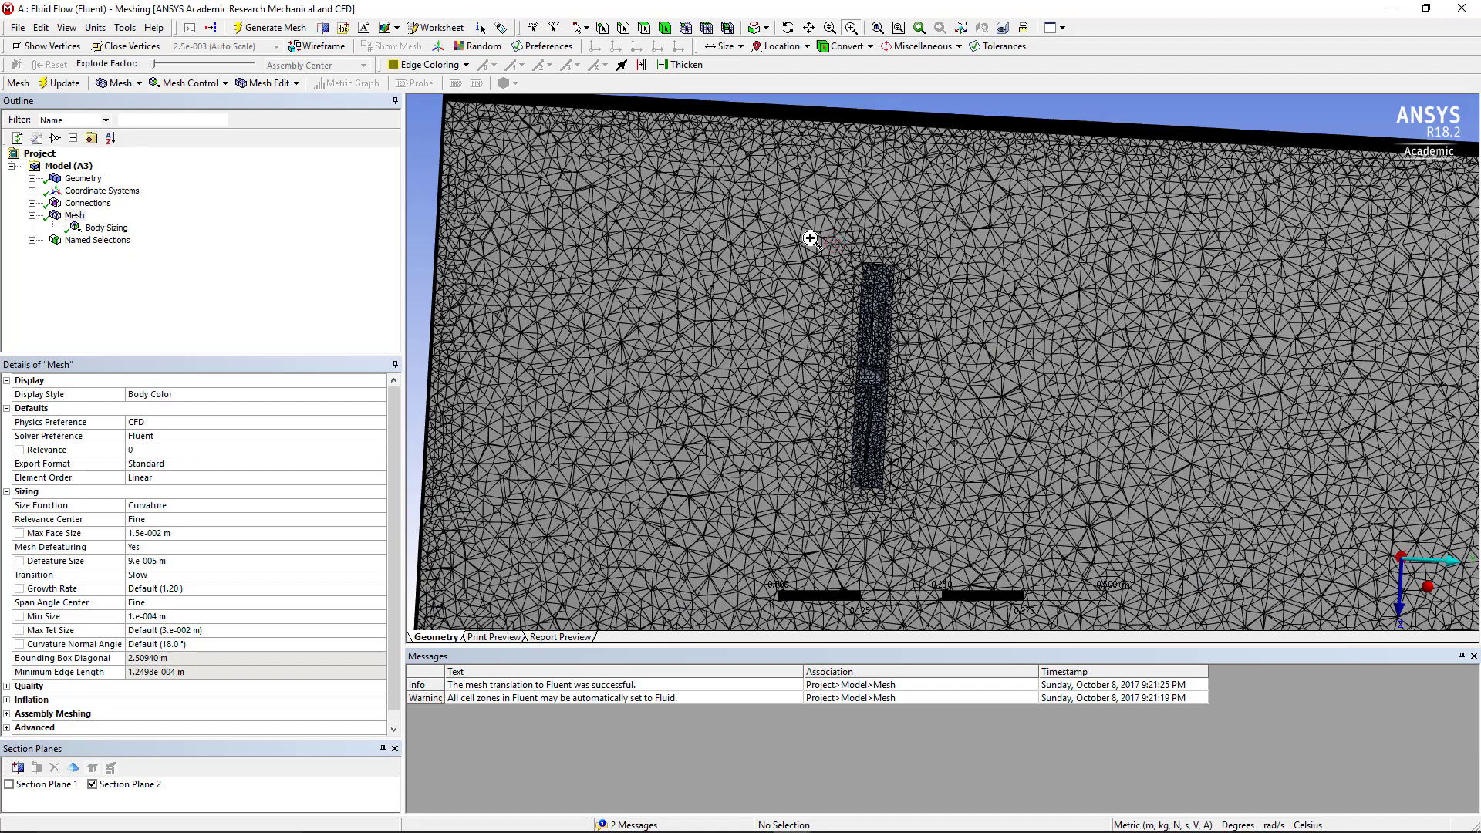
key("F7")
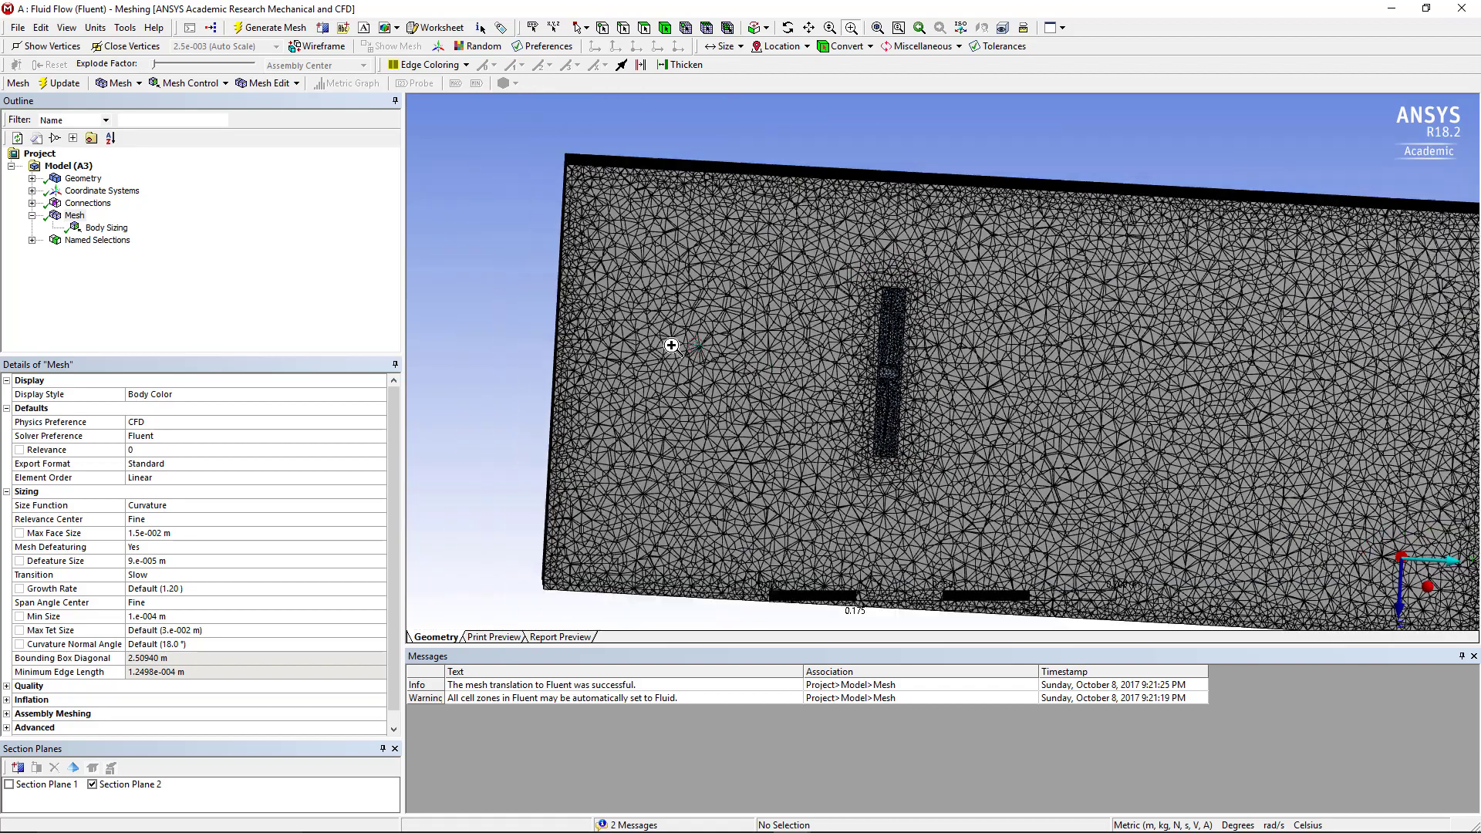
left_click(91, 786)
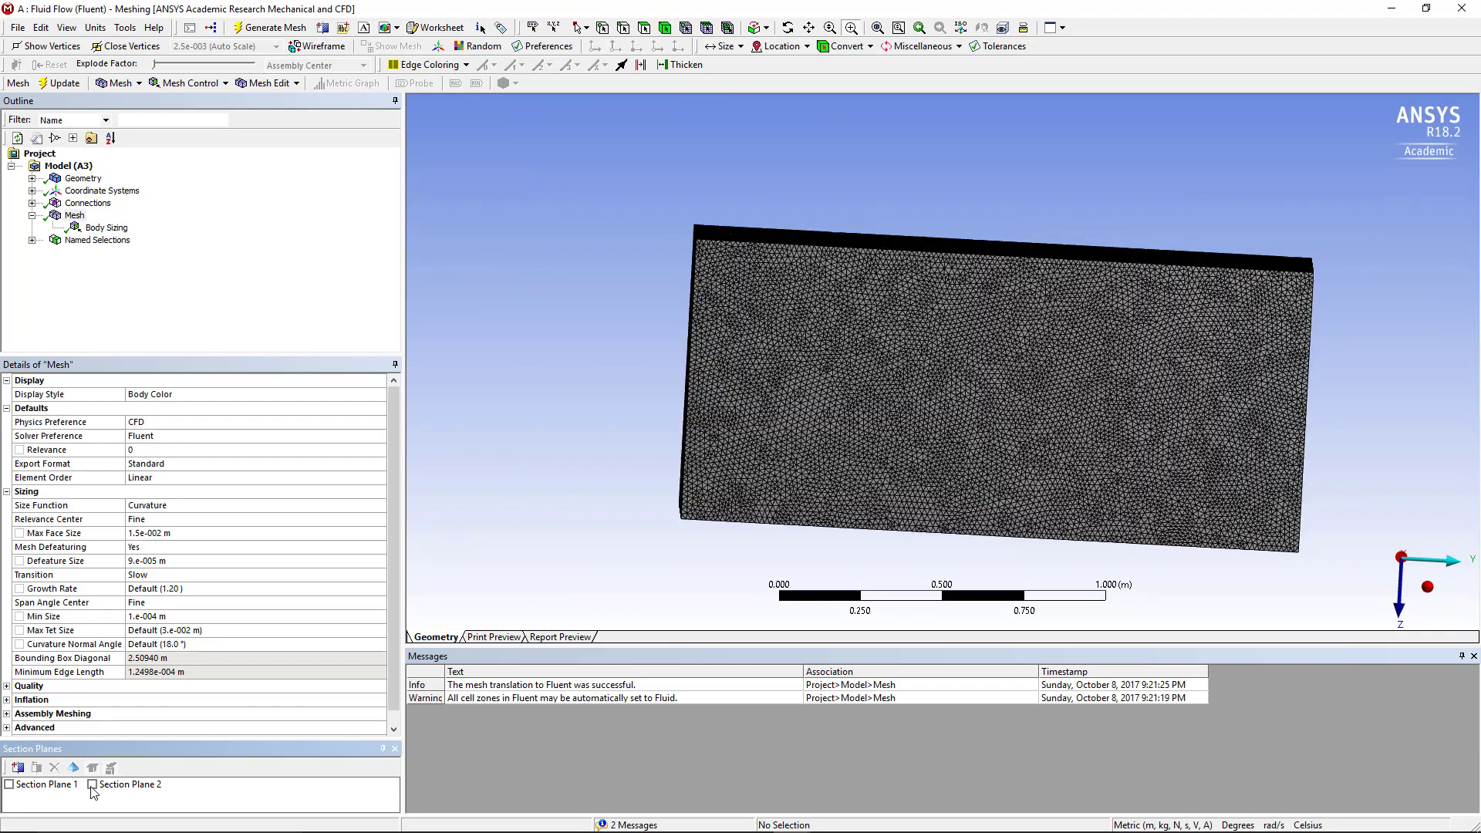
- Add Section Plane 3 slicing vertically through the box centre, then switch it off
mouse_move(623, 397)
middle_mouse_down()
mouse_move(605, 479)
mouse_move(865, 475)
middle_mouse_up()
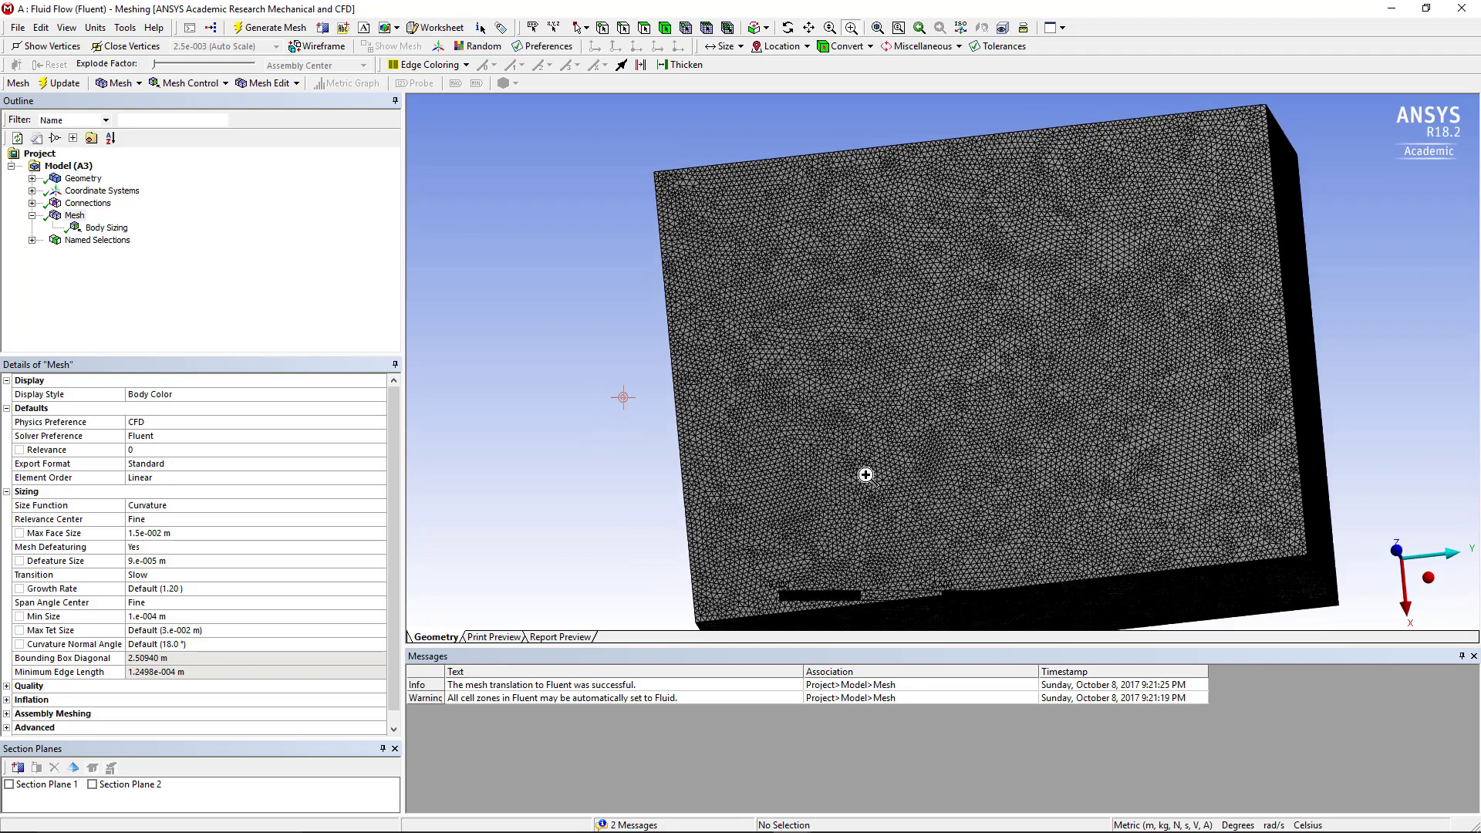
left_click(1394, 548)
scroll(755, 445, "down", 2)
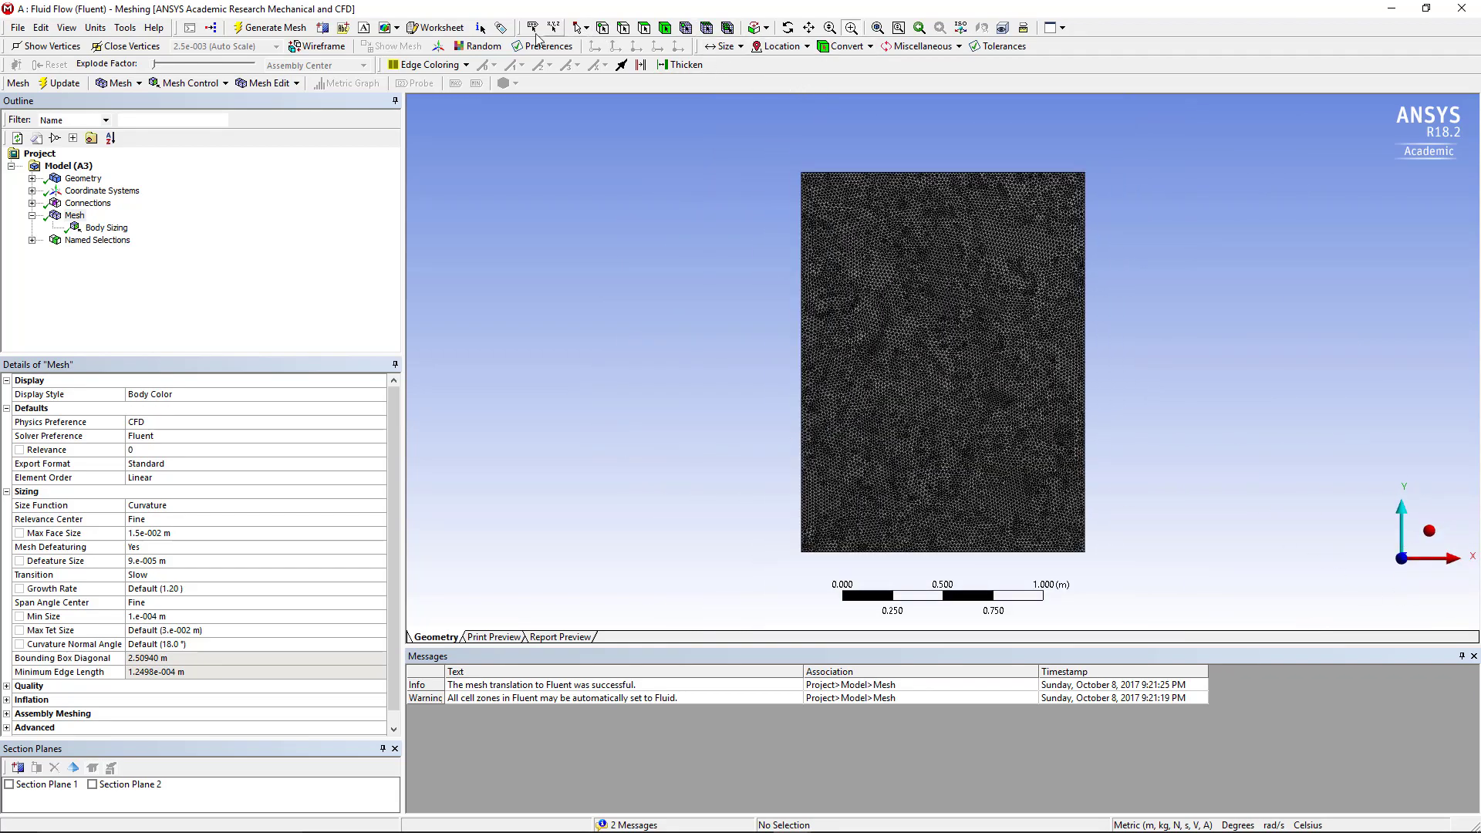
left_click(322, 28)
mouse_move(933, 128)
left_mouse_down()
mouse_move(962, 409)
mouse_move(956, 562)
mouse_move(933, 606)
left_mouse_up()
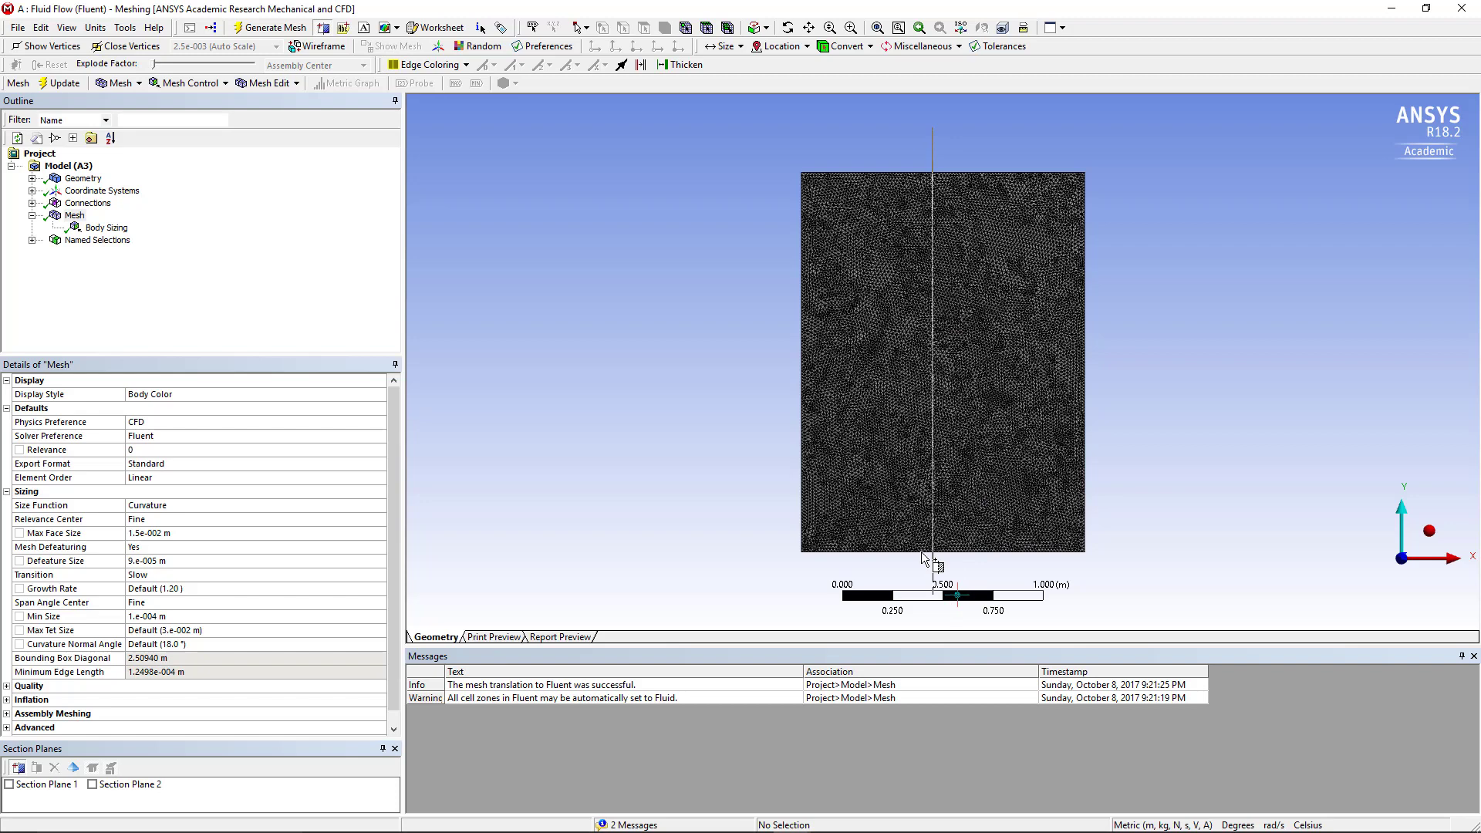
middle_click_drag(1007, 378, 281, 783)
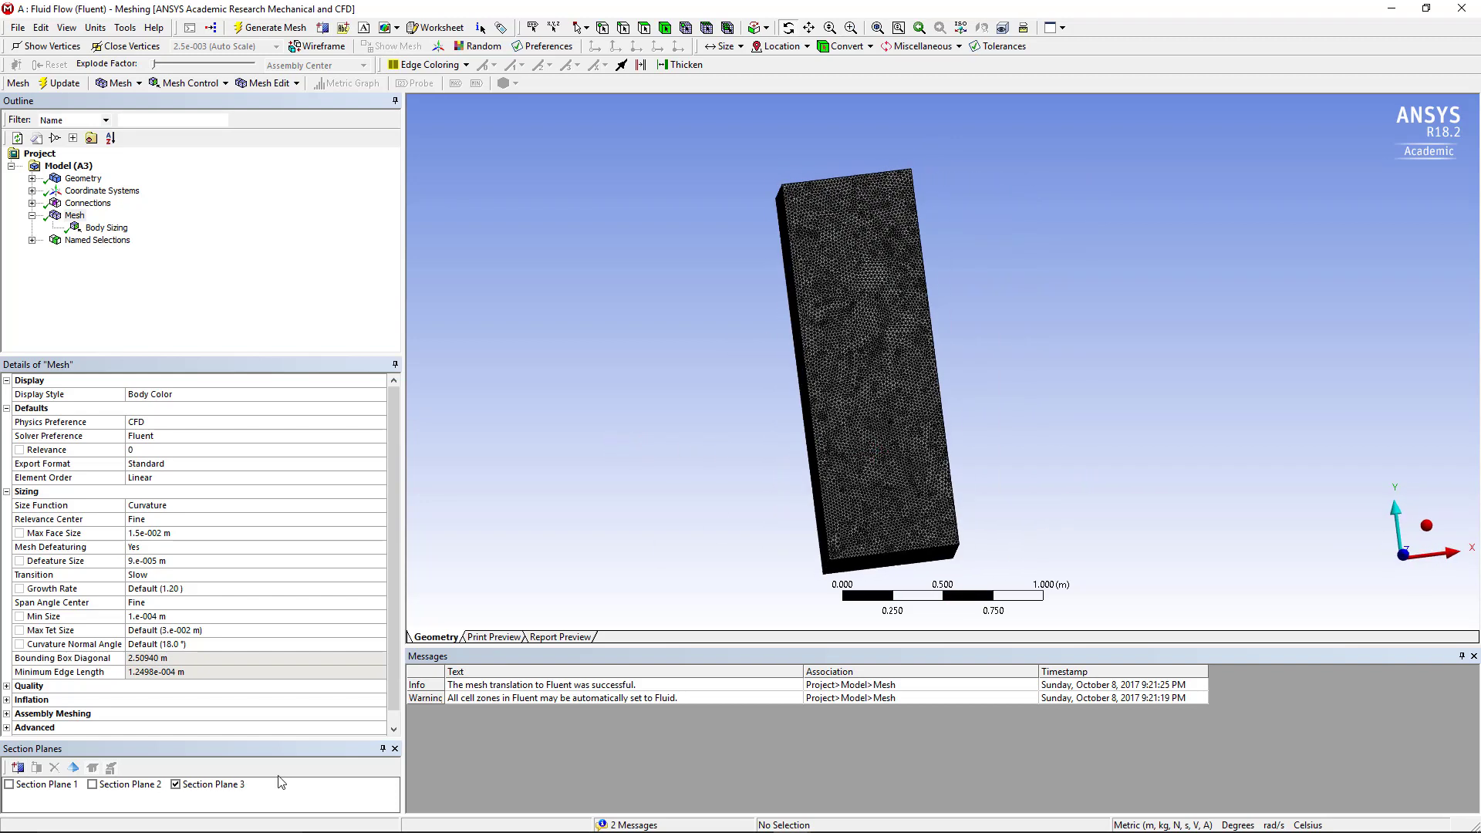
left_click(176, 784)
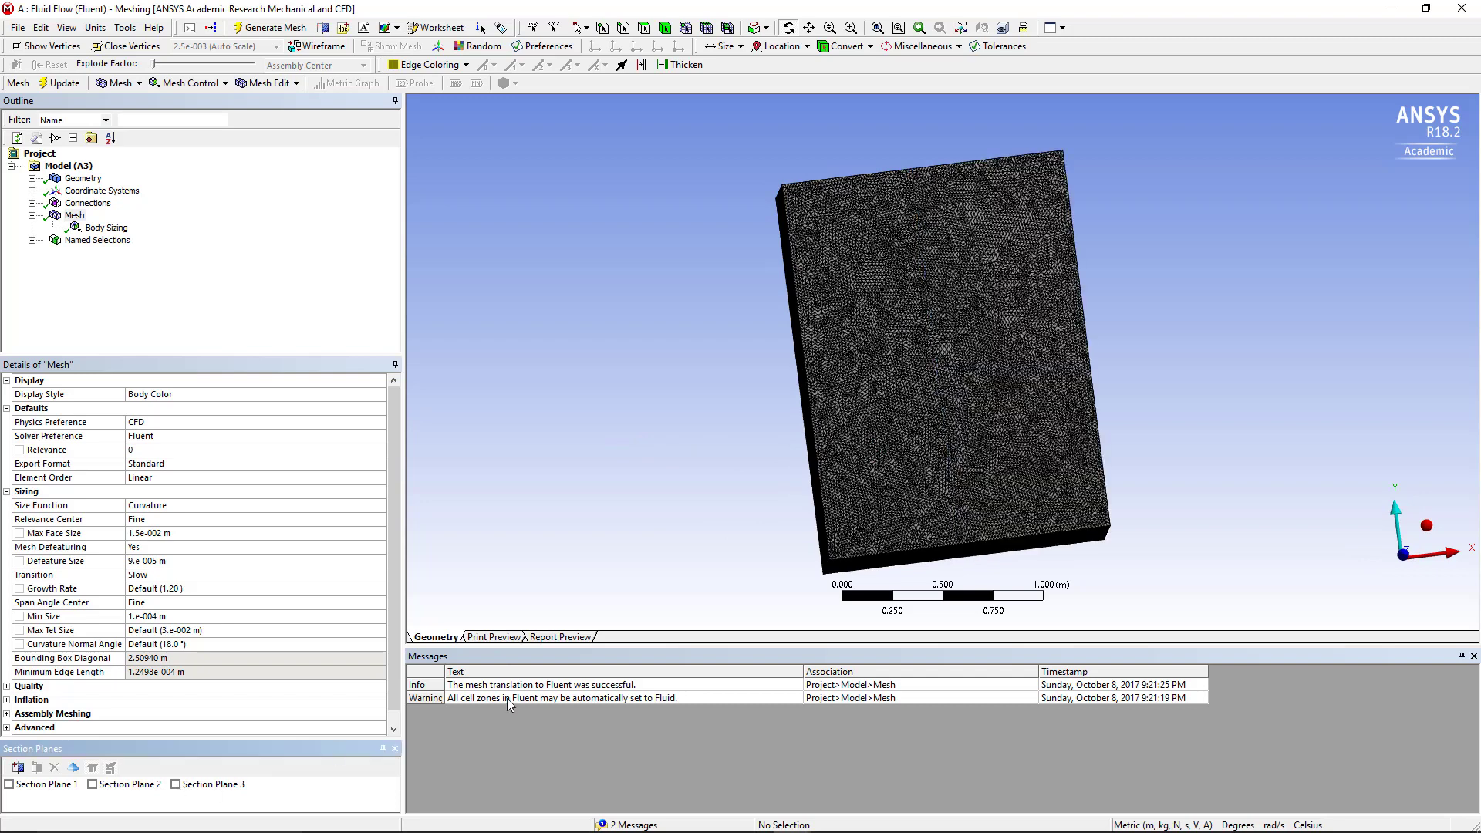
middle_click_drag(642, 465, 576, 361)
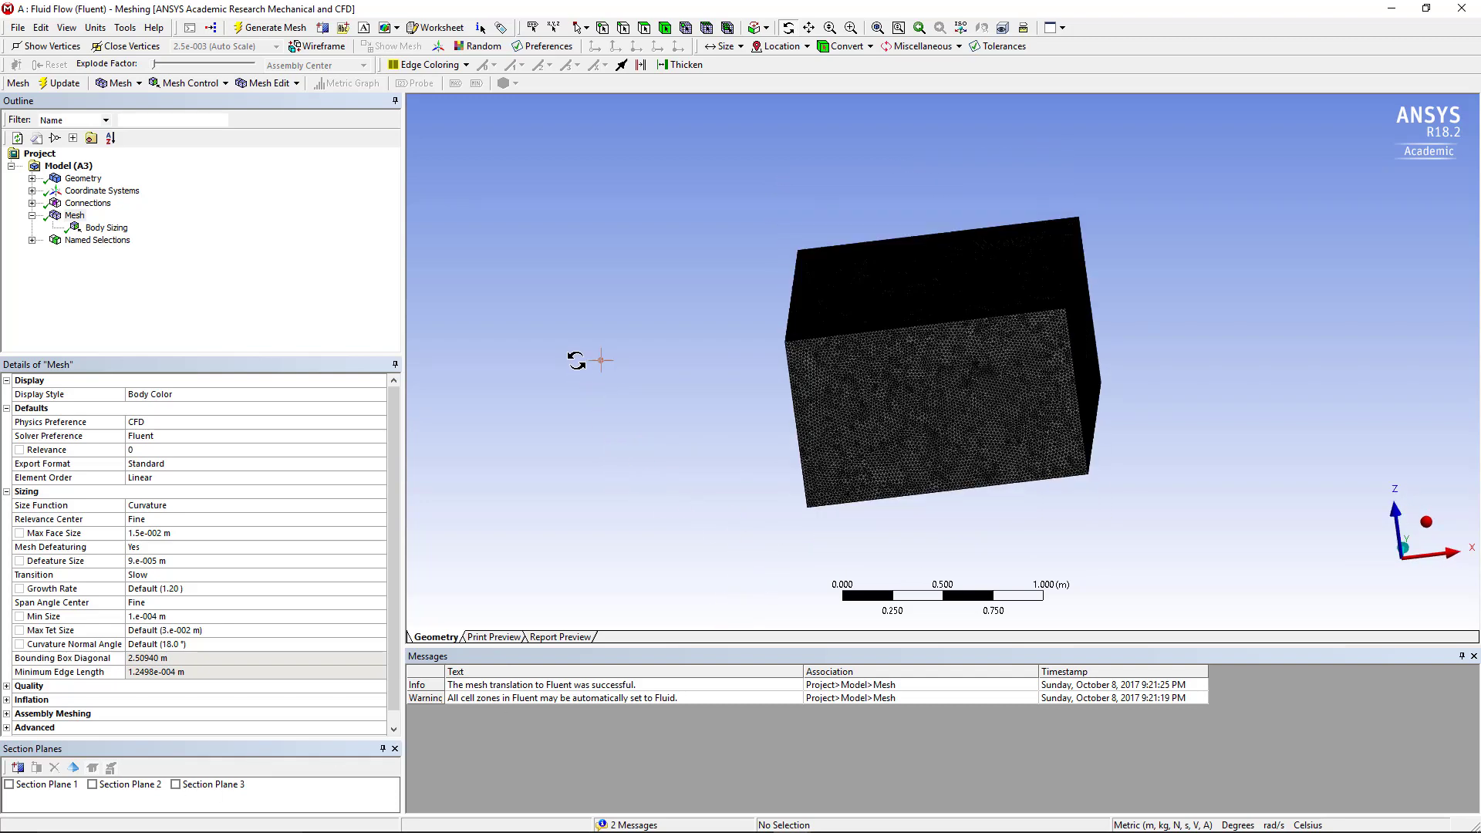
- View blade's 28 faces, then the overview of blade, Outlet1 and Outlet2
left_click(27, 242)
middle_click_drag(576, 391, 551, 392)
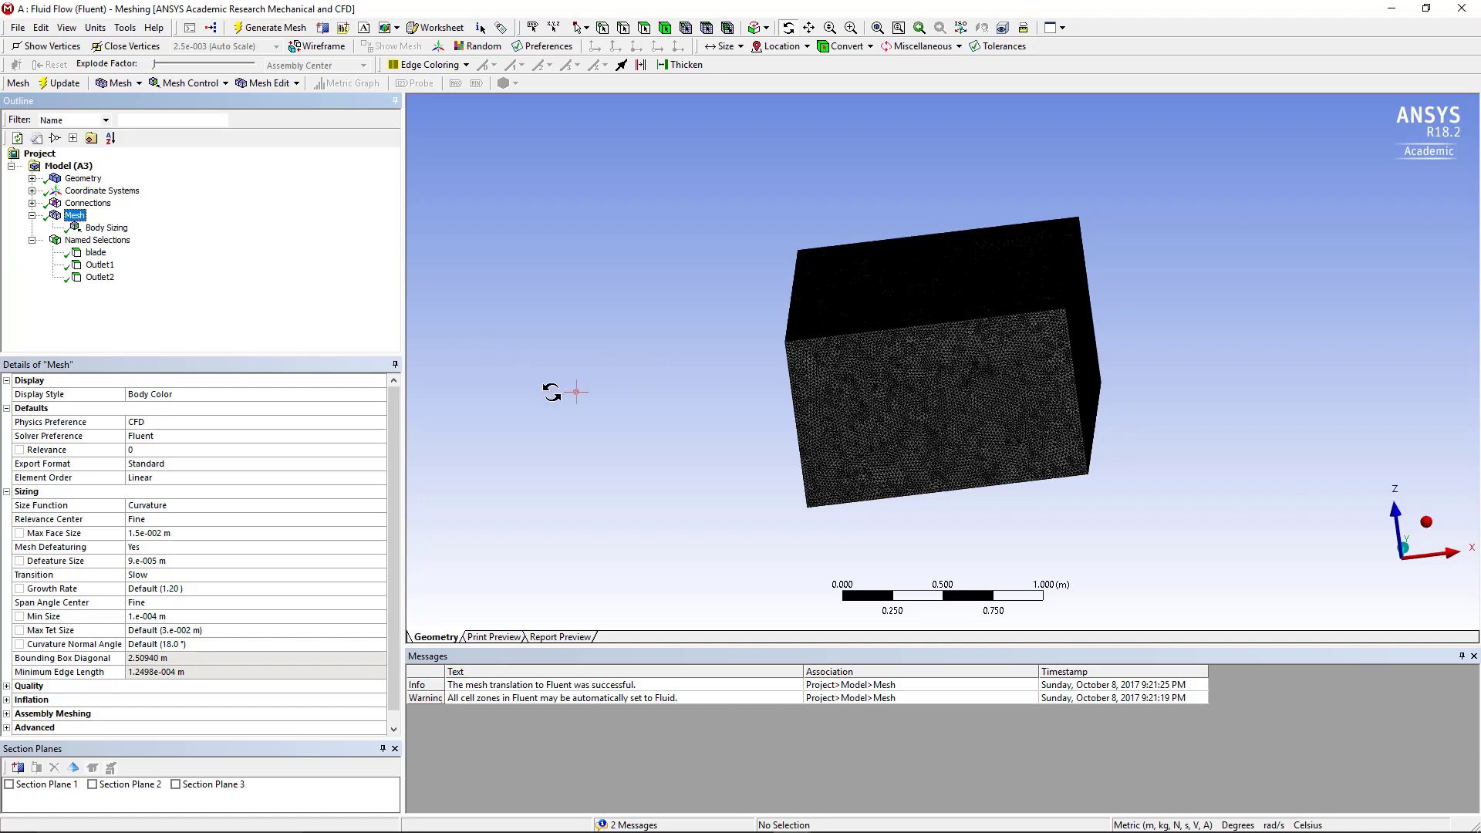
left_click(96, 252)
middle_click_drag(1033, 495, 959, 539)
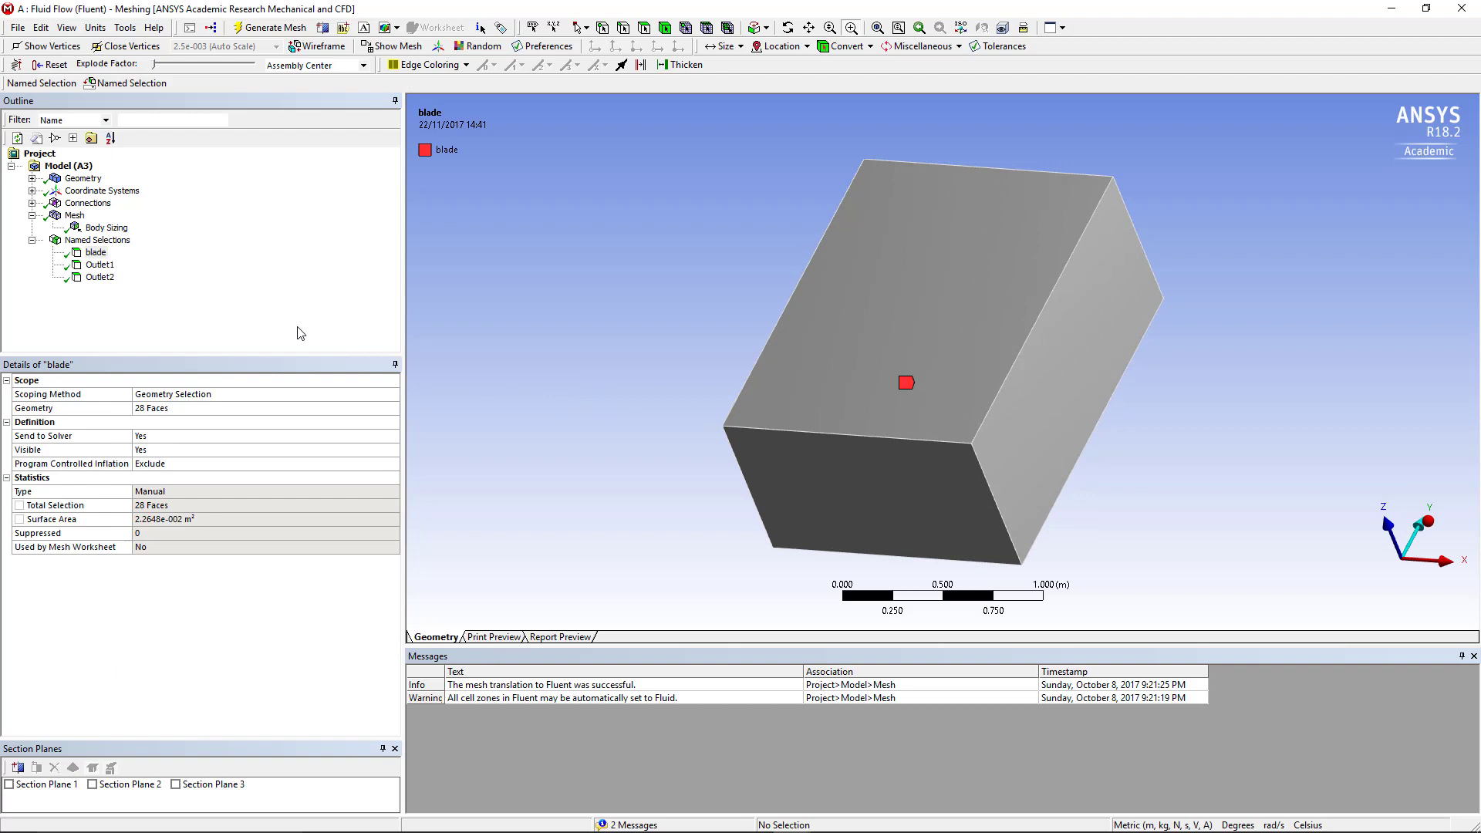
left_click(33, 240)
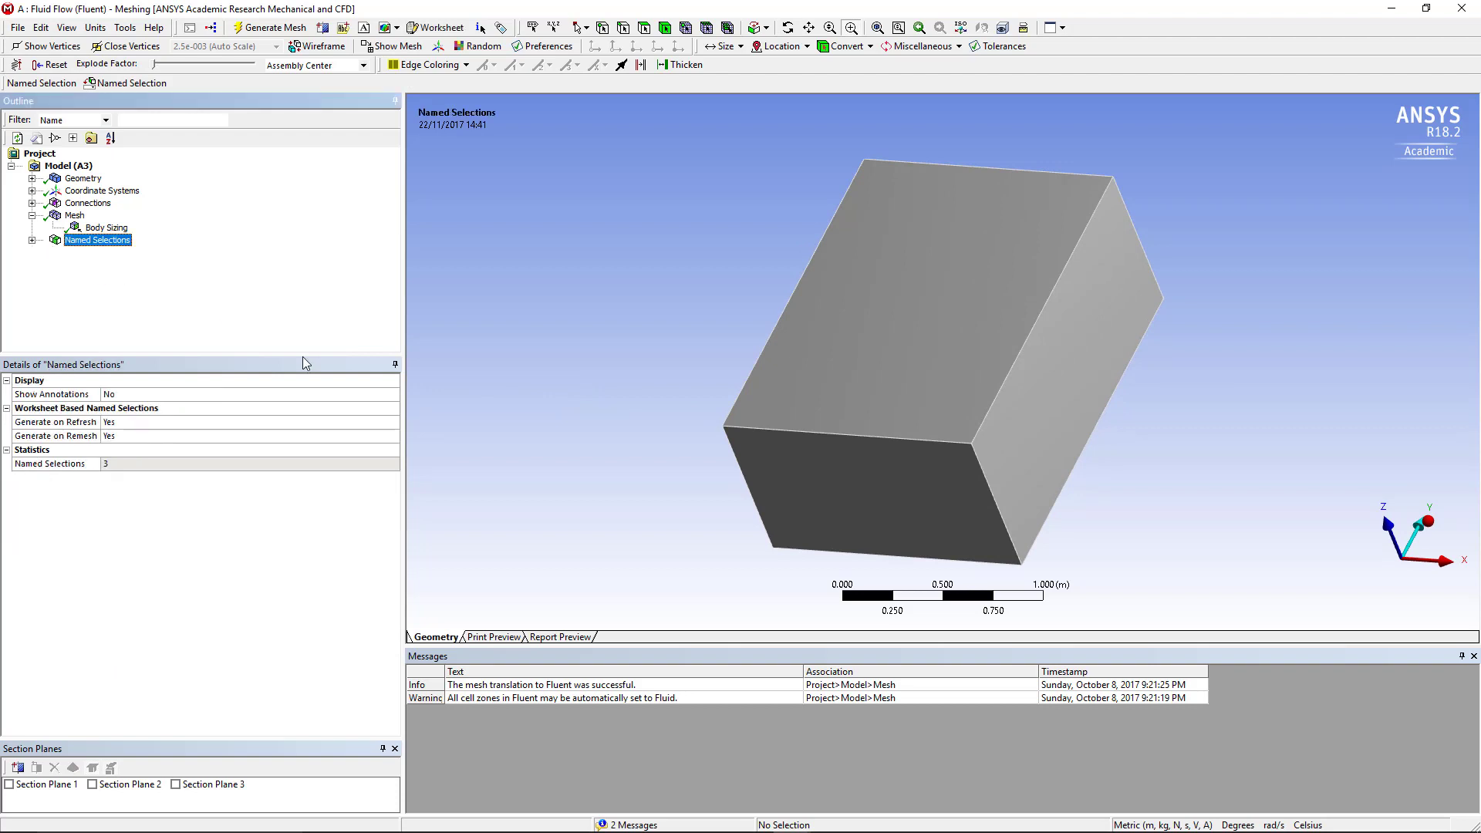
- Hide the box's top face and suppress the outer box body
left_click(644, 30)
left_click(886, 300)
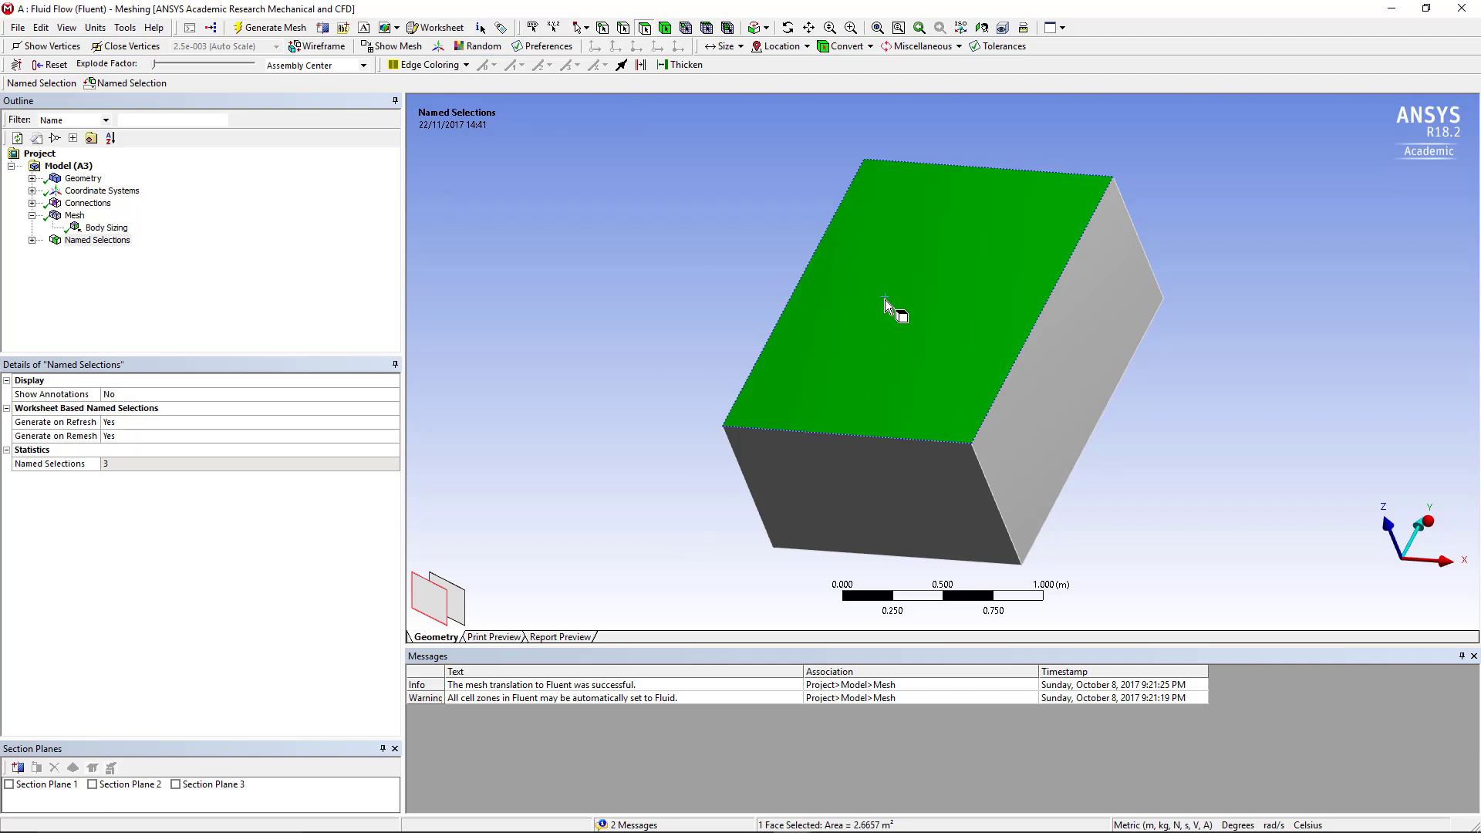
right_click(885, 299)
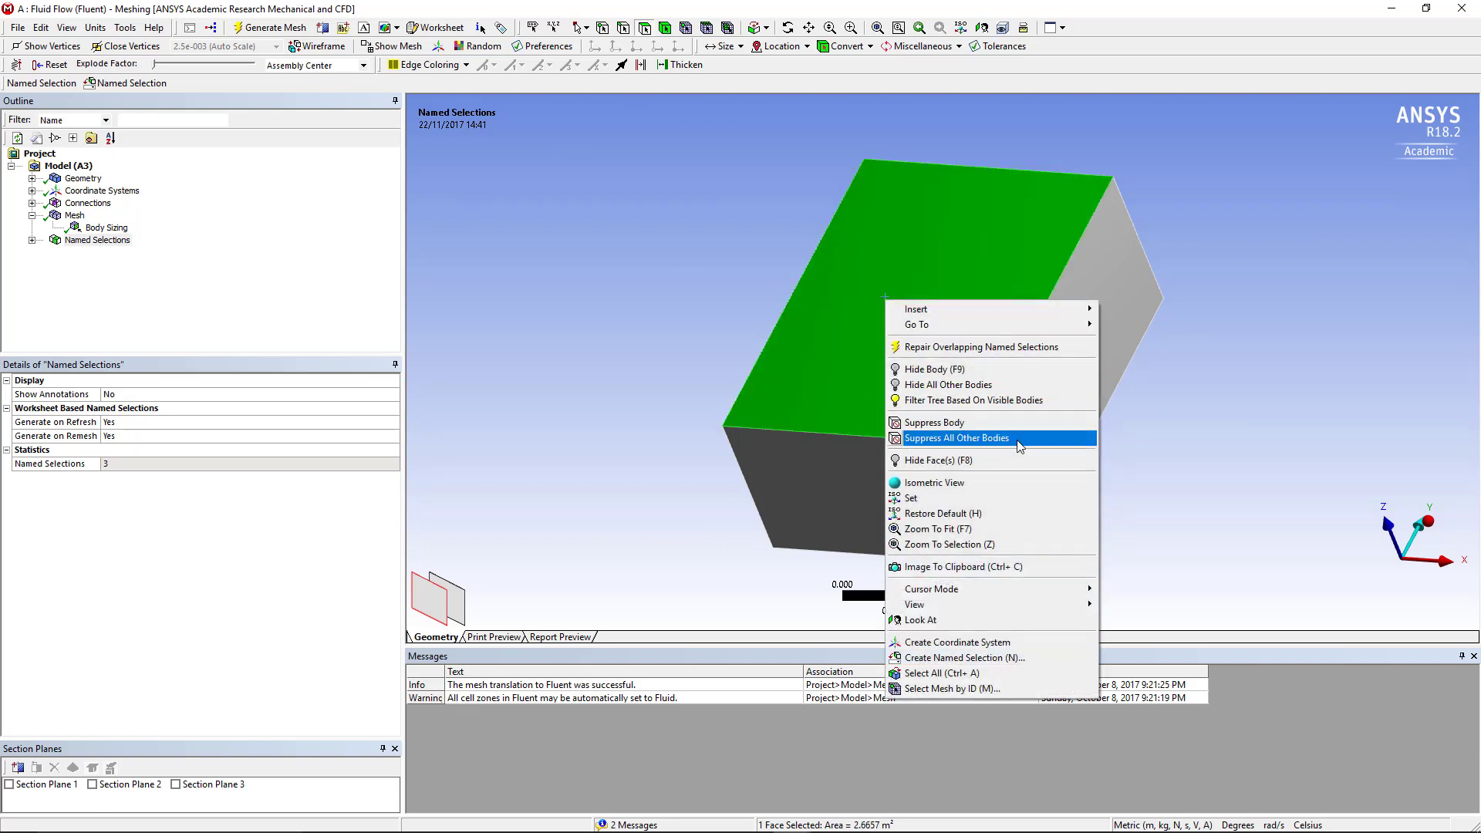
left_click(994, 461)
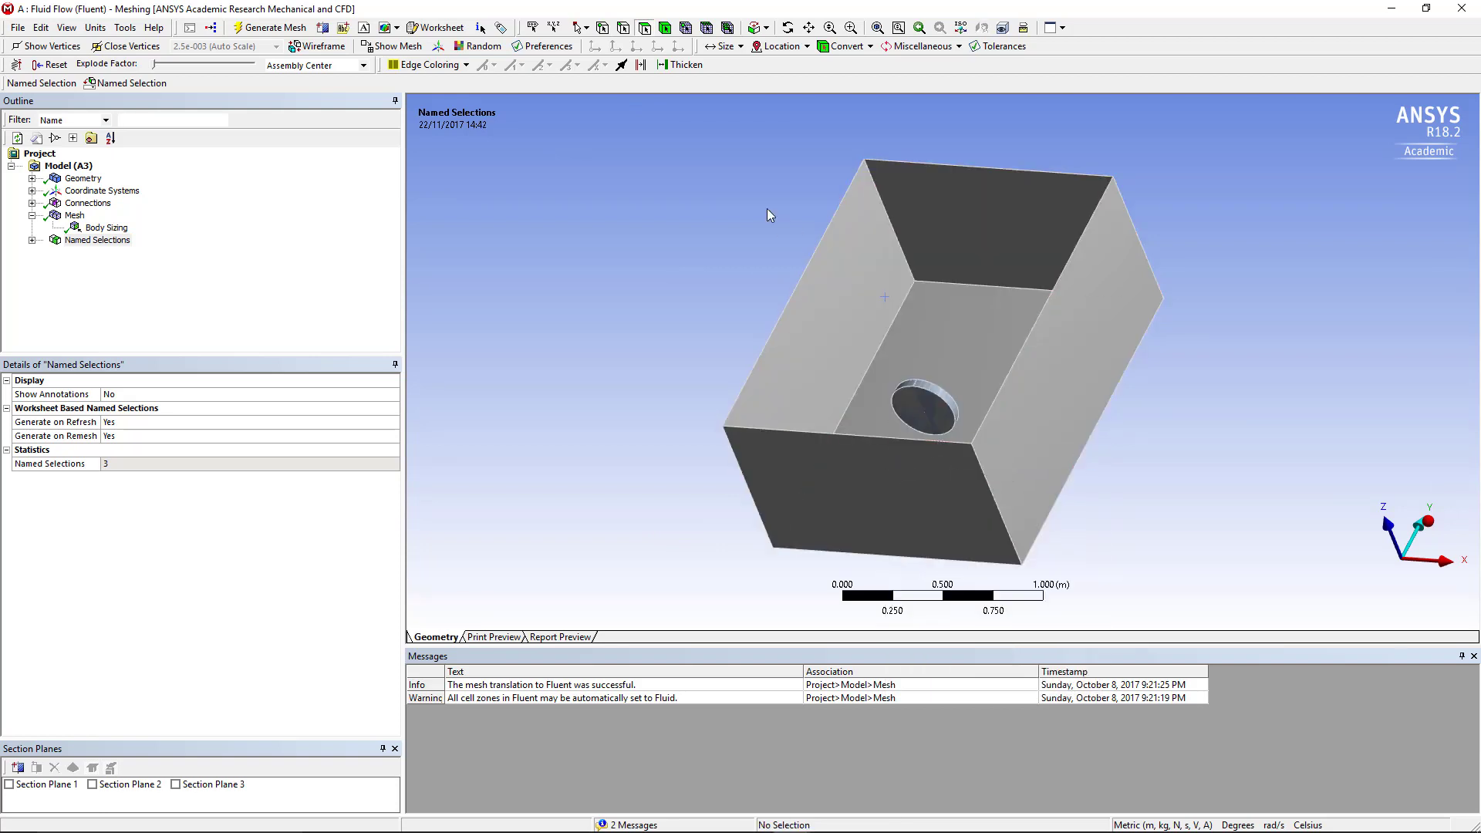
left_click(665, 28)
left_click(885, 241)
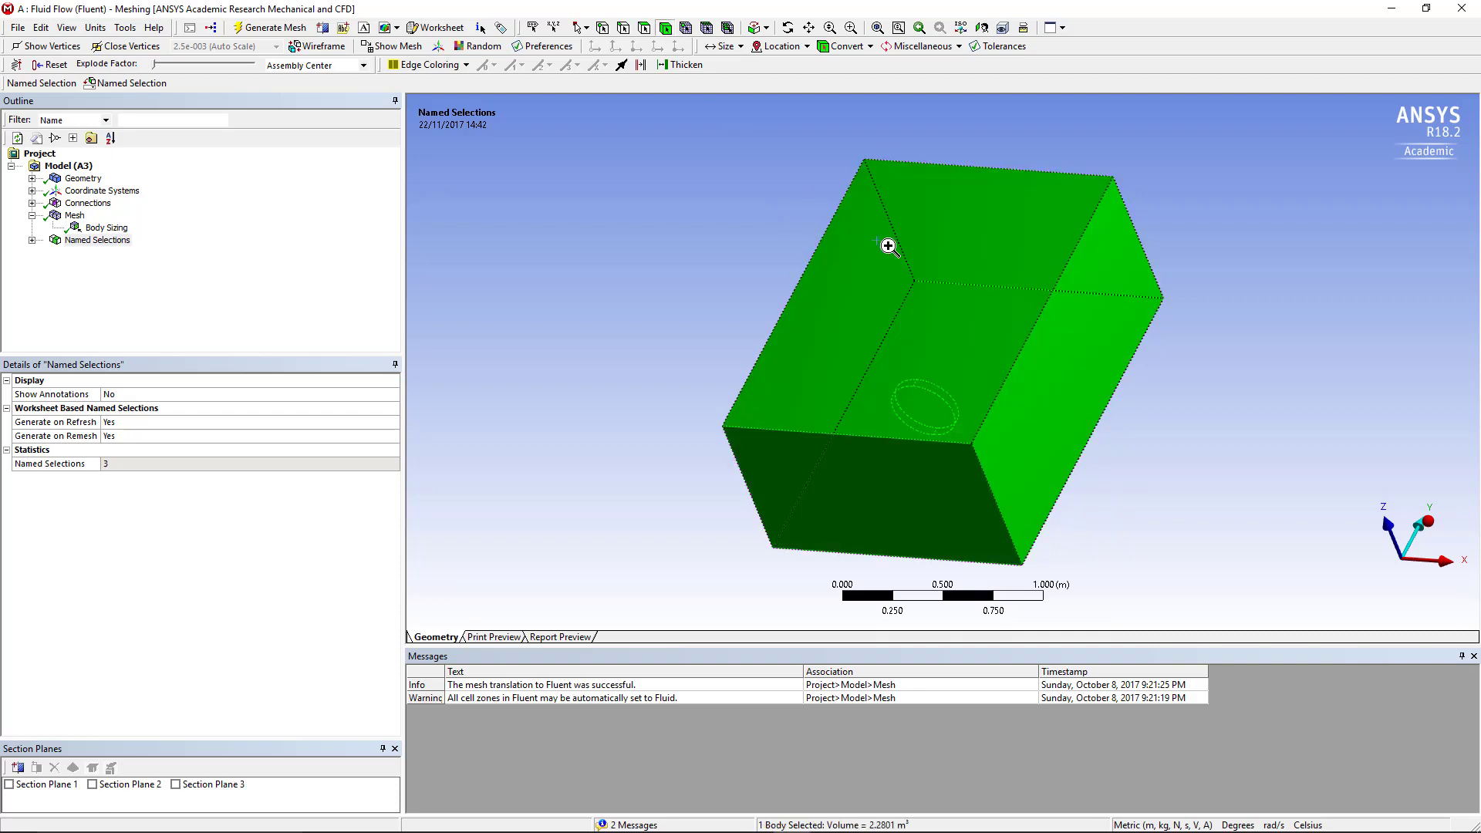
right_click(924, 259)
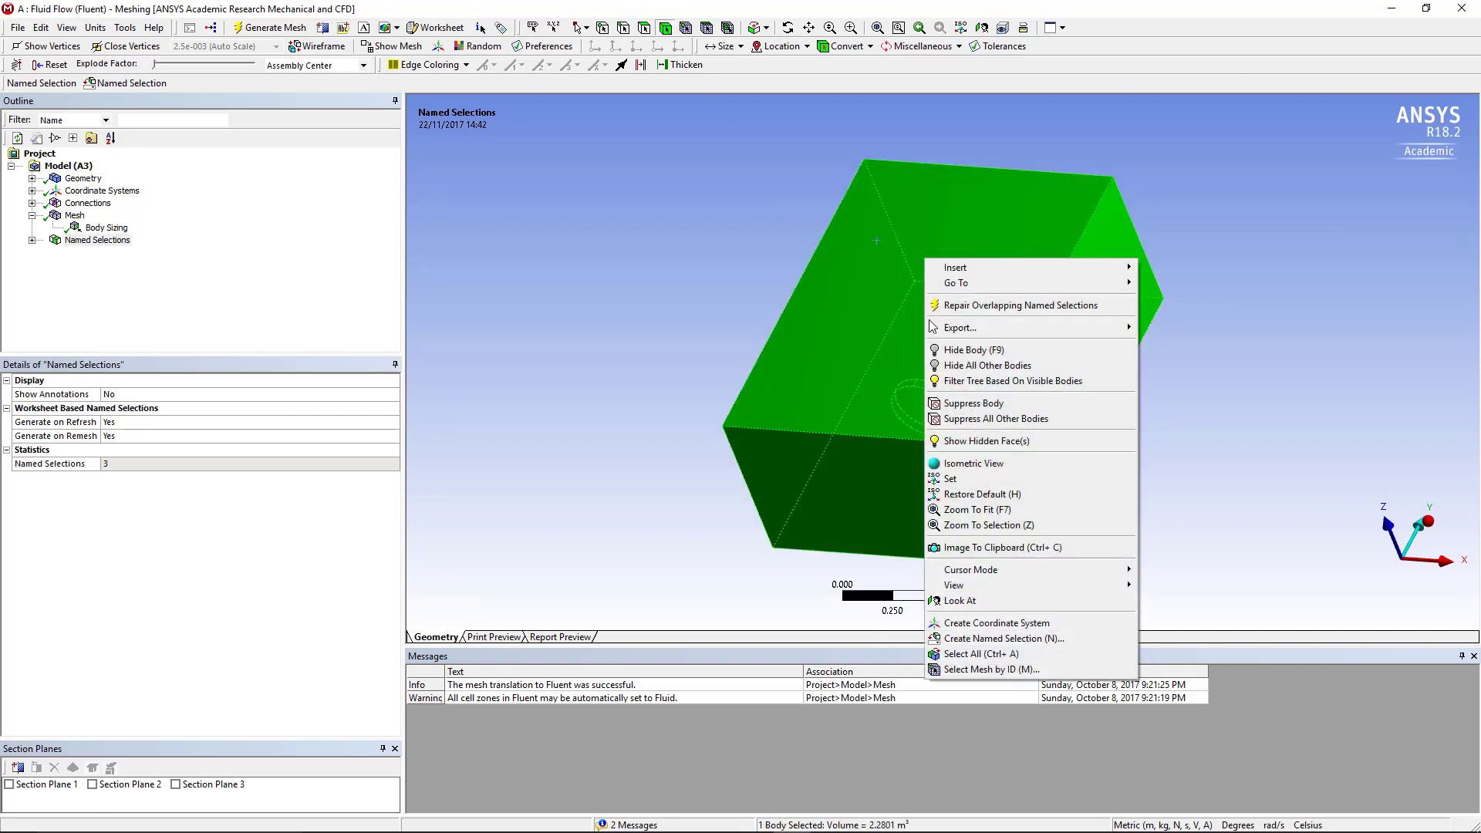
left_click(1012, 406)
right_click(980, 438)
left_click(931, 527)
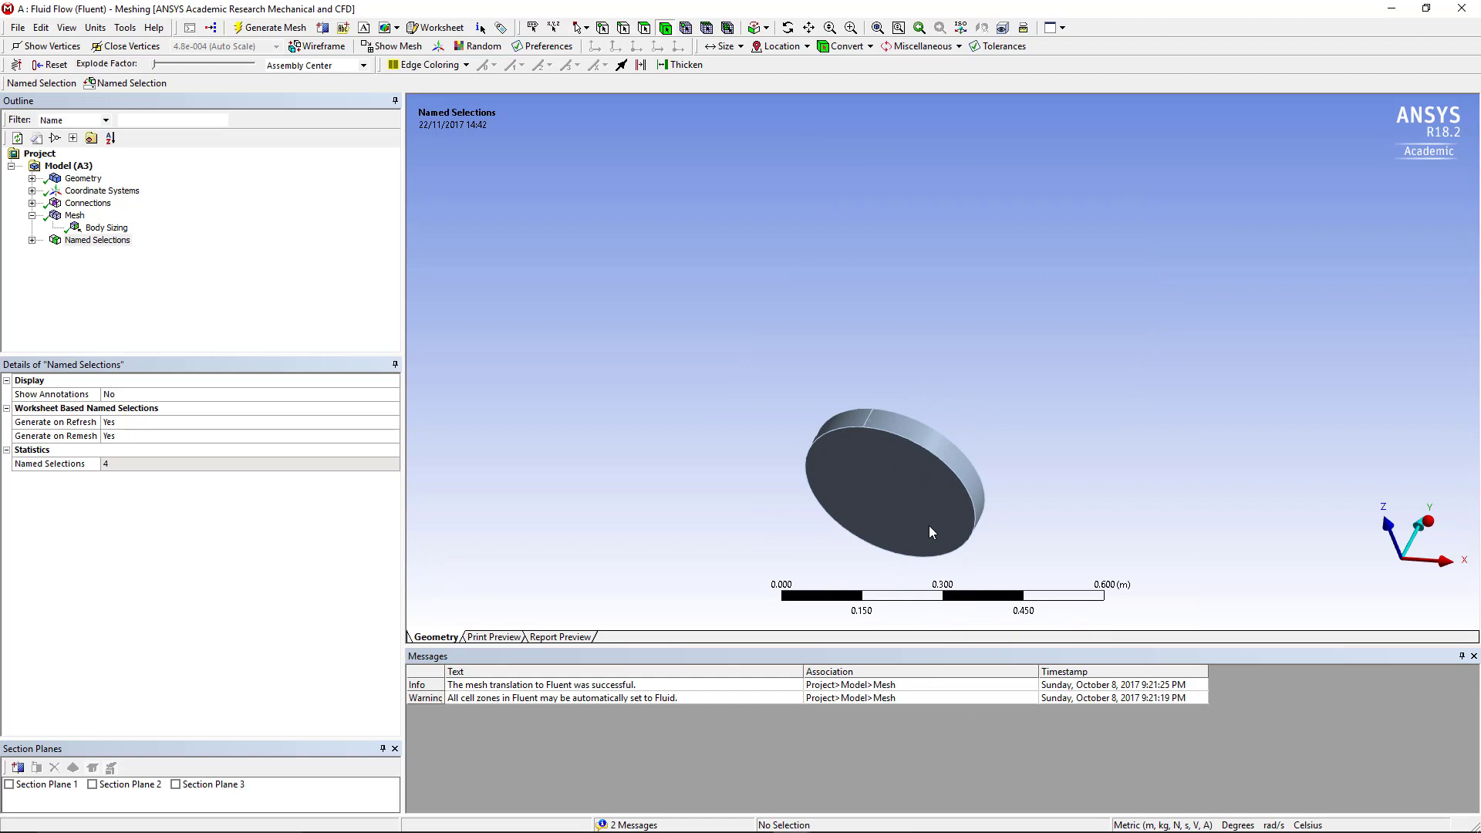
- Hide the disc's flat faces around the propeller
left_click(809, 27)
left_click_drag(885, 380, 884, 244)
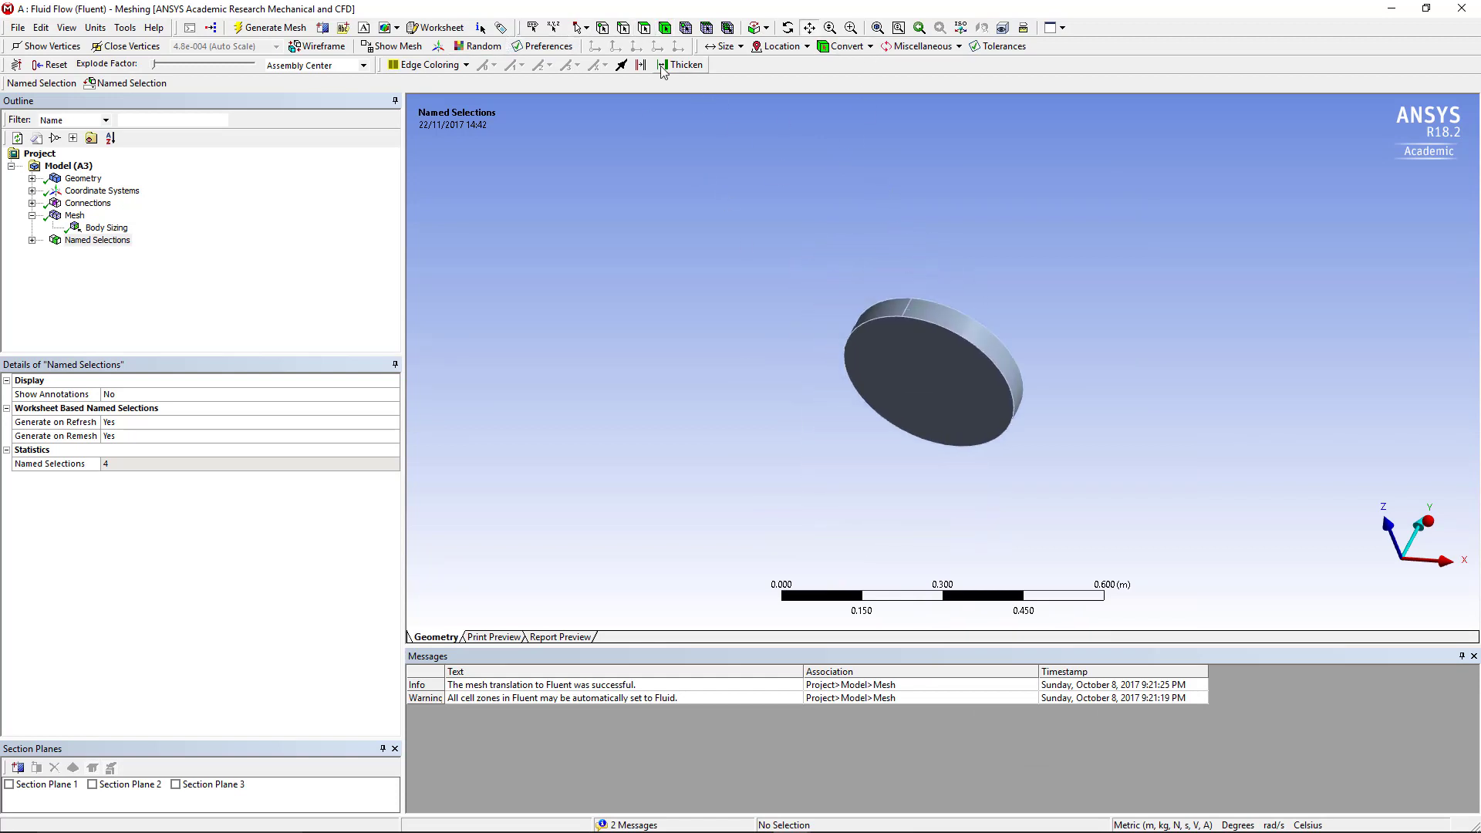
left_click(645, 28)
left_click(925, 372)
right_click(908, 364)
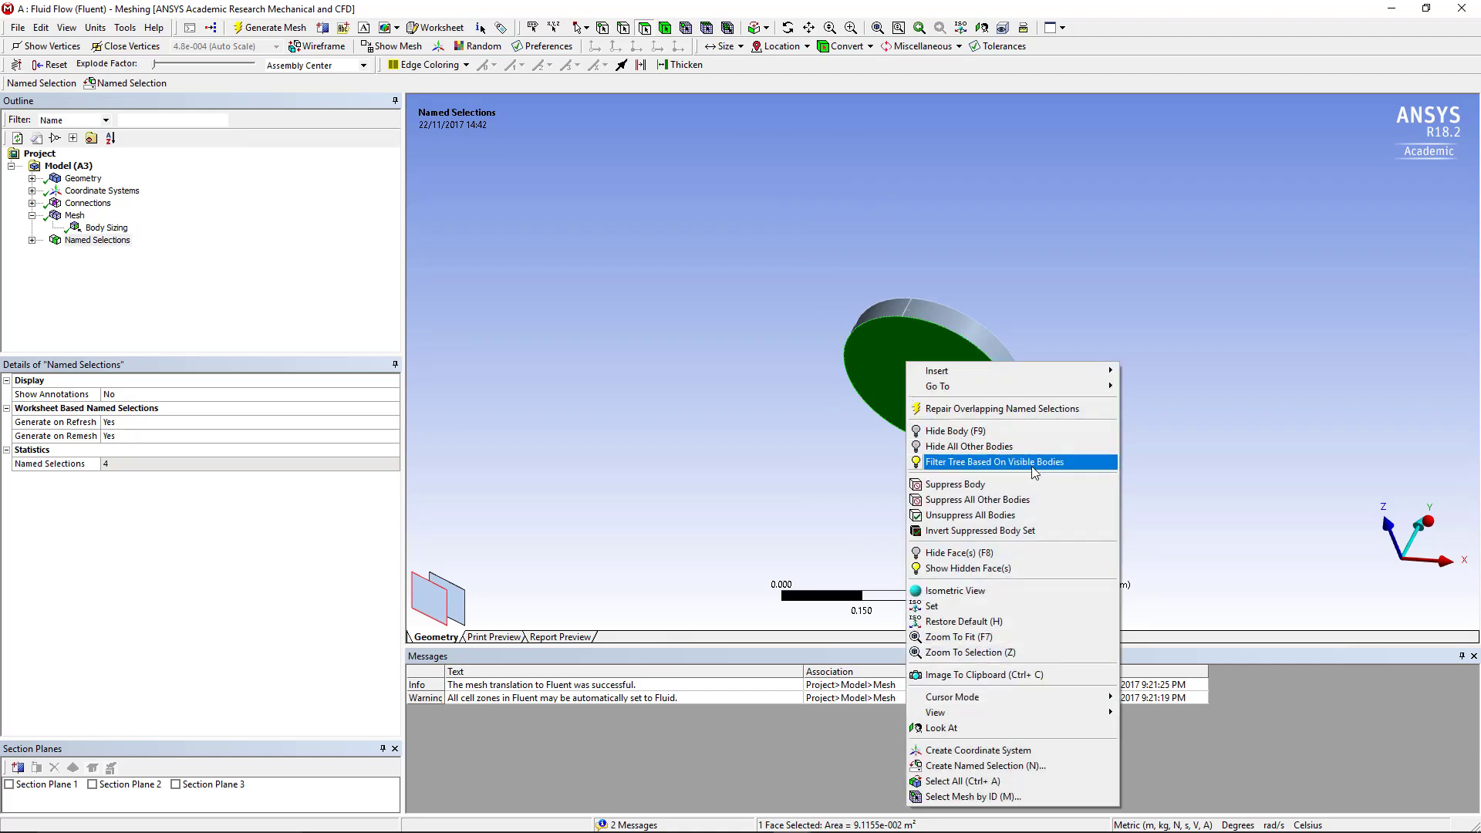
left_click(1003, 553)
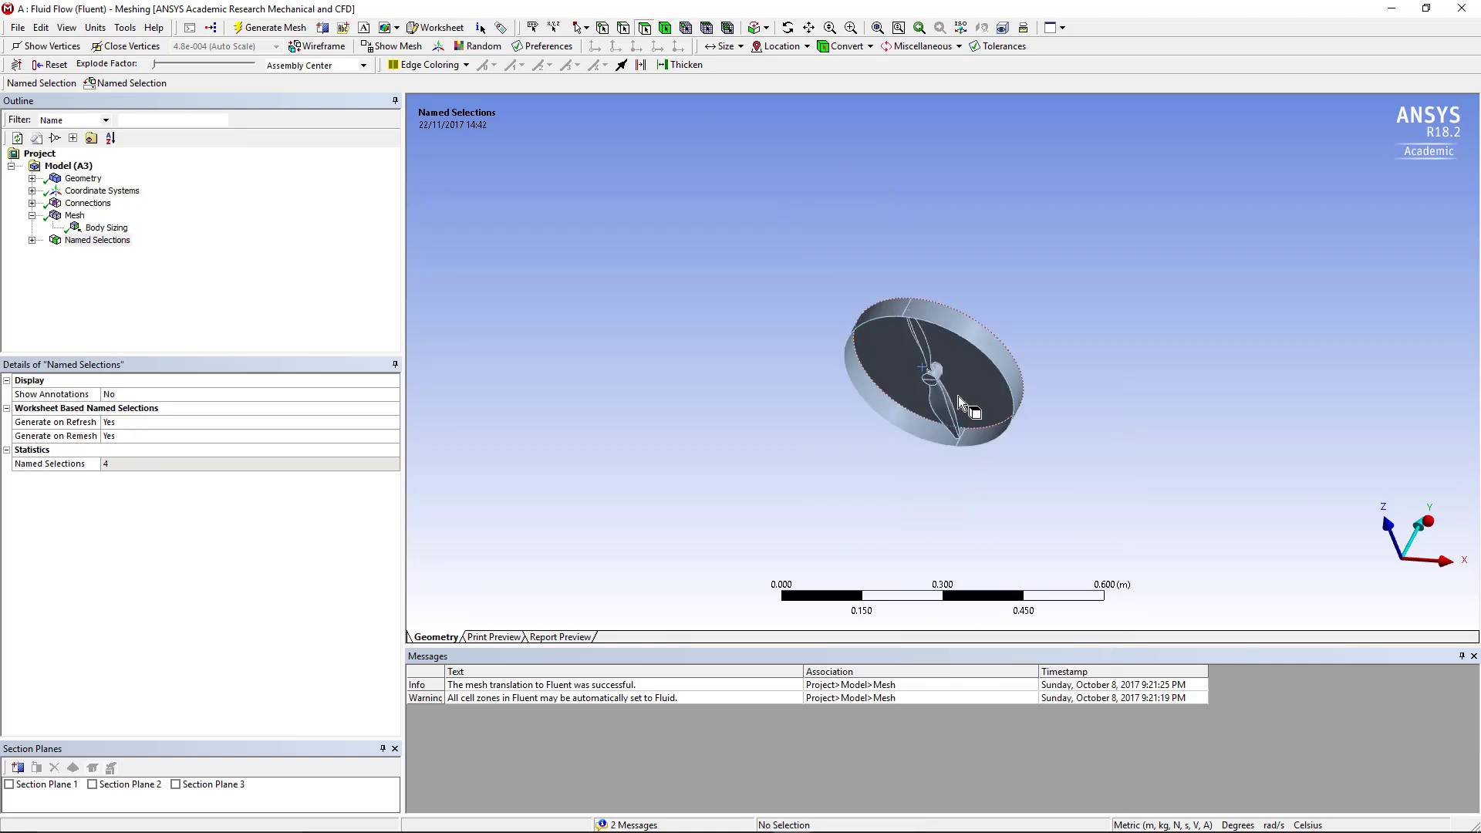
right_click(949, 351)
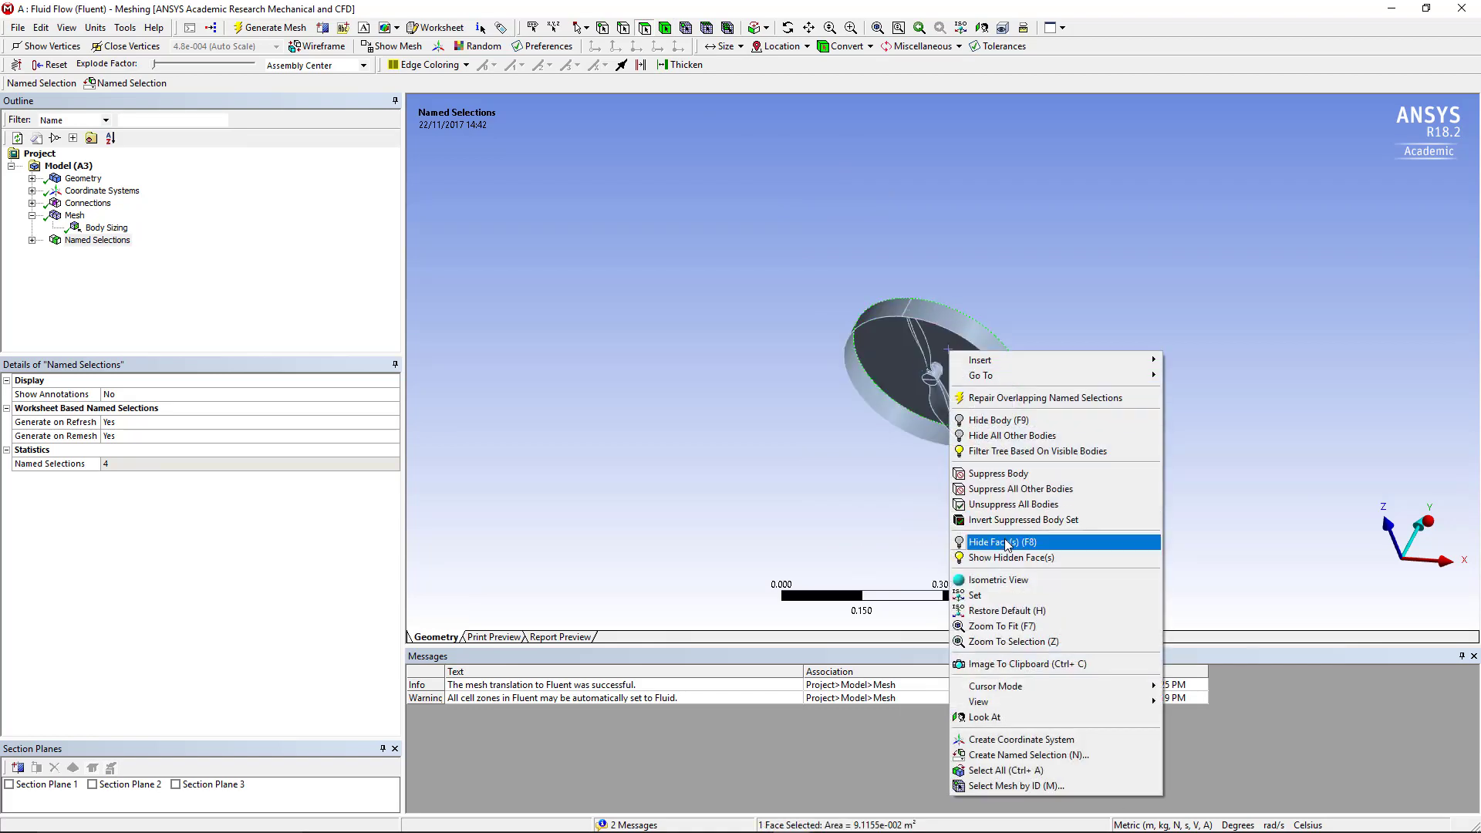
left_click(1000, 544)
- Hide the remaining ring faces so only the two-bladed propeller shows
right_click(972, 337)
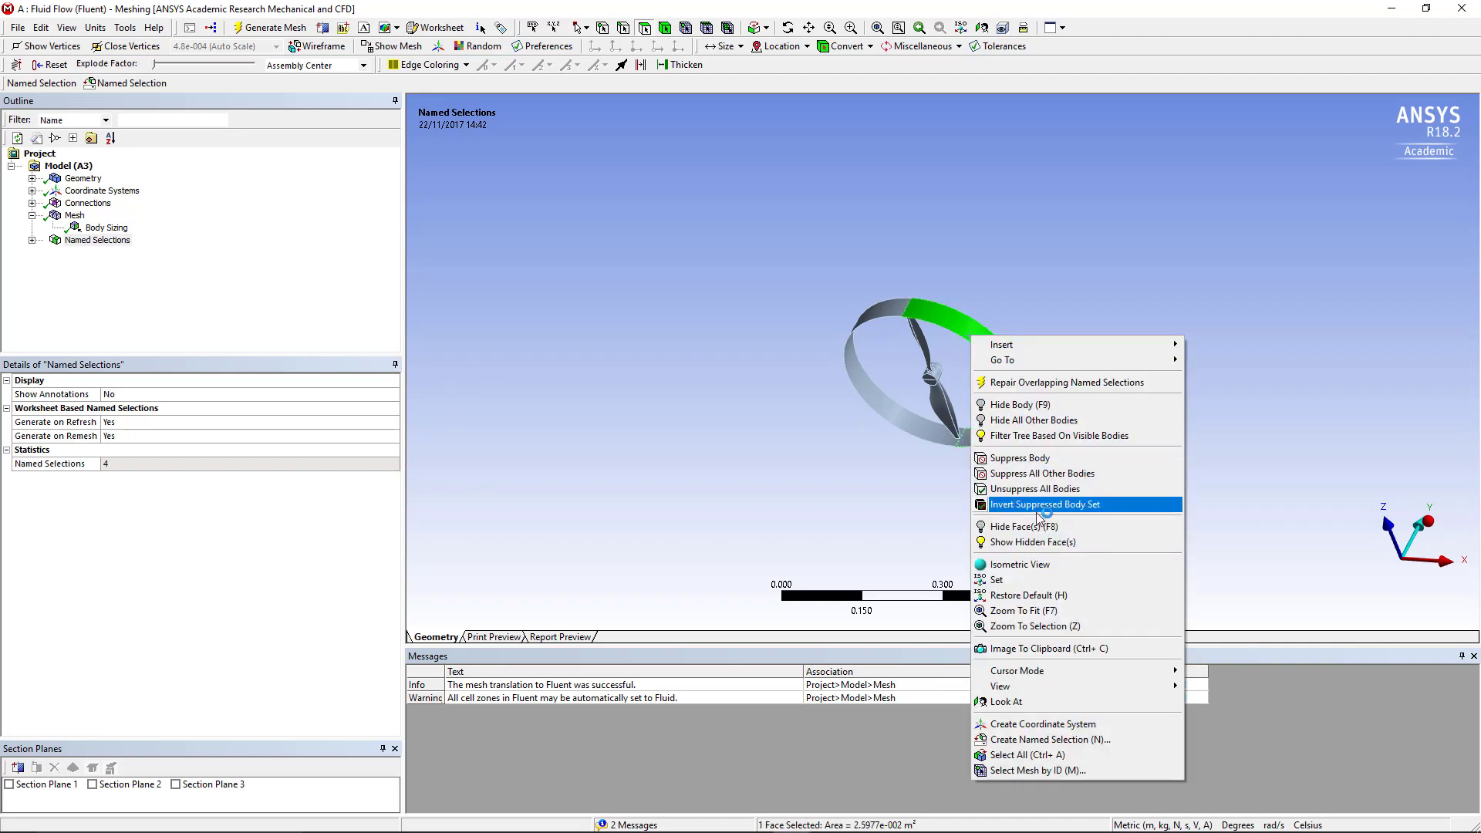
left_click(1031, 530)
left_click(864, 312)
right_click(865, 309)
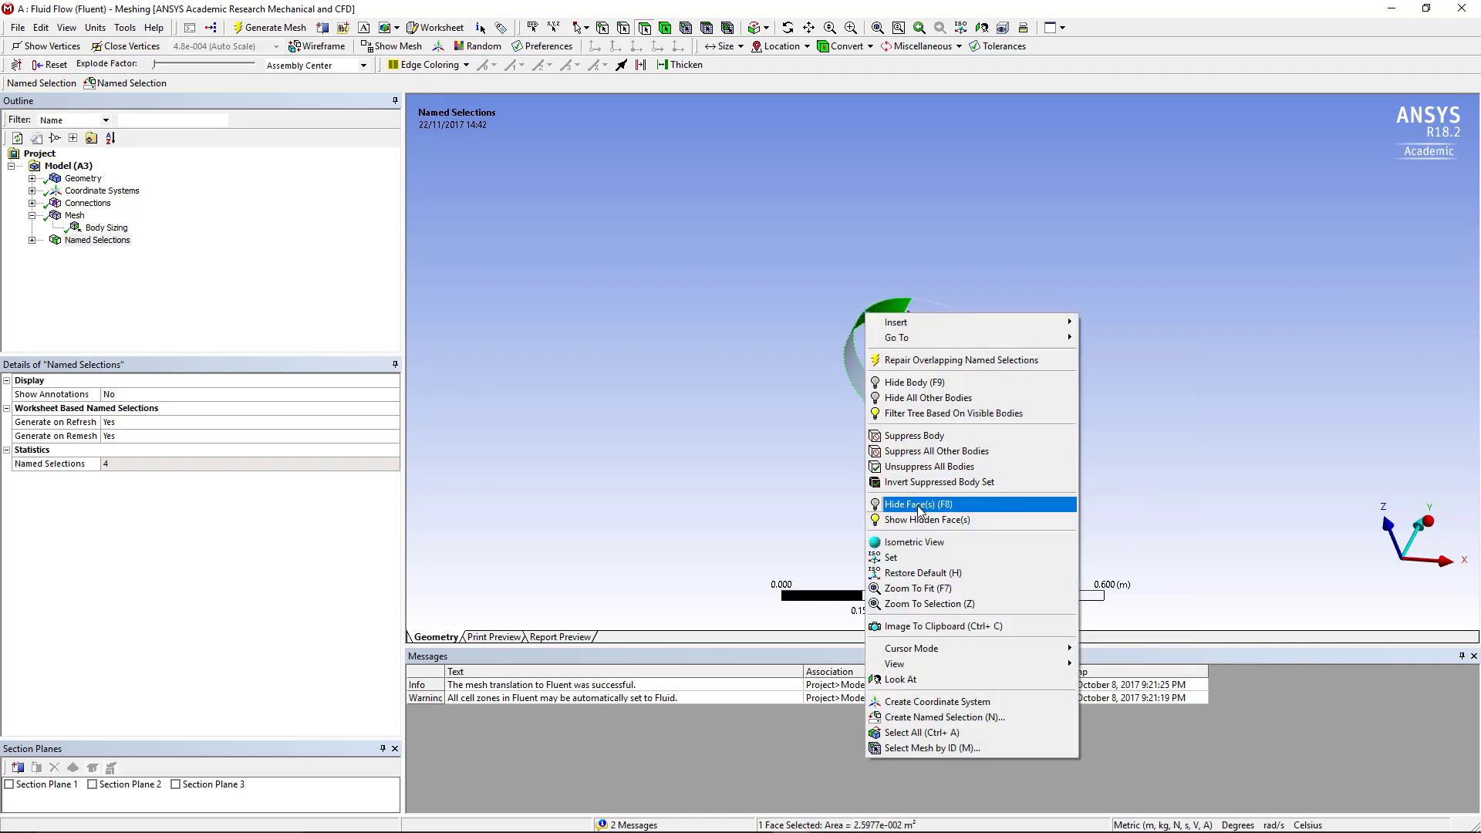
left_click(914, 507)
left_click(587, 28)
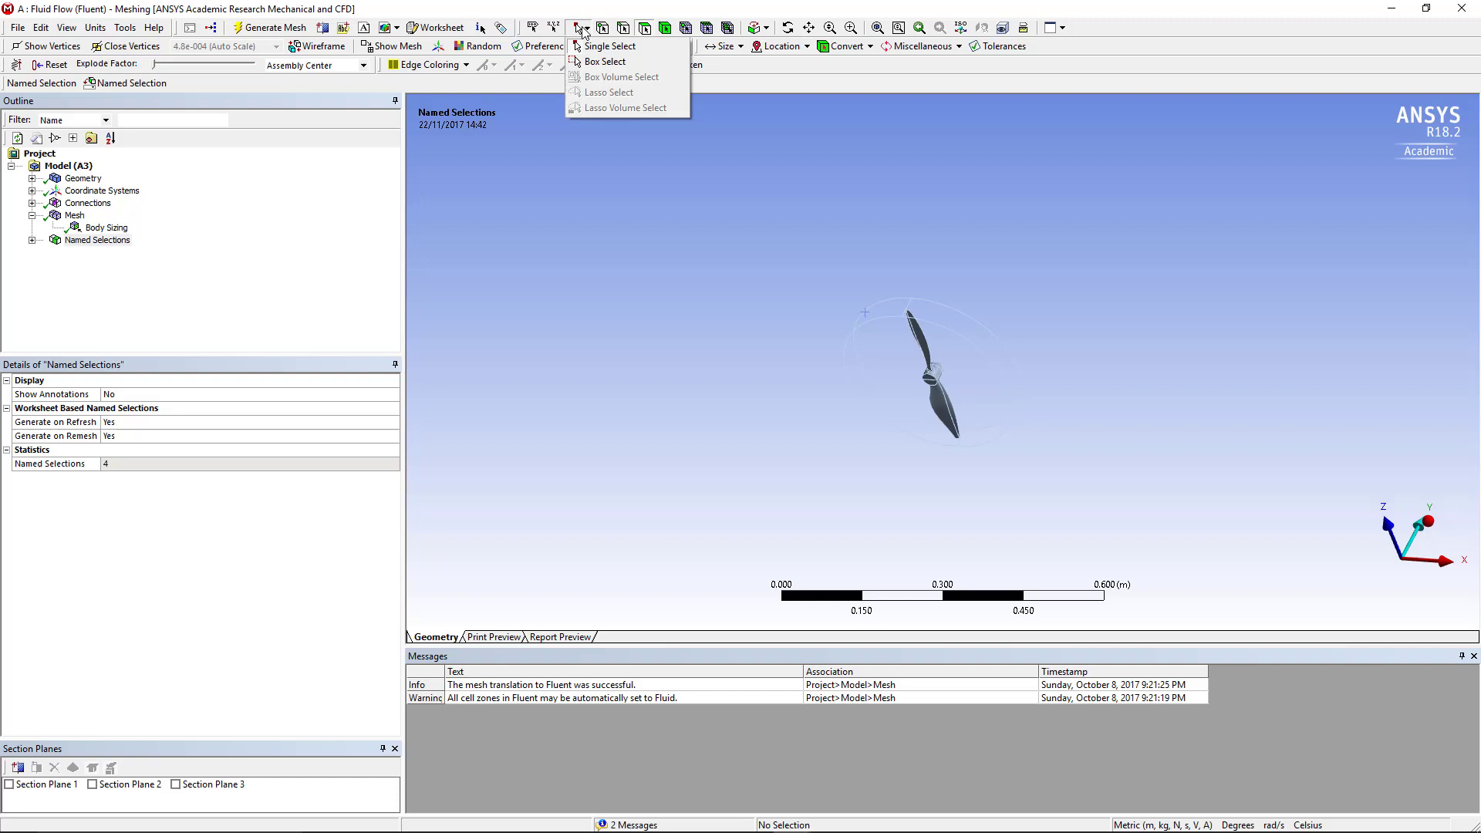
- Box-select all 28 propeller faces and save them as named selection 'Blade'
left_click(639, 66)
left_click_drag(1091, 217, 802, 532)
right_click(929, 373)
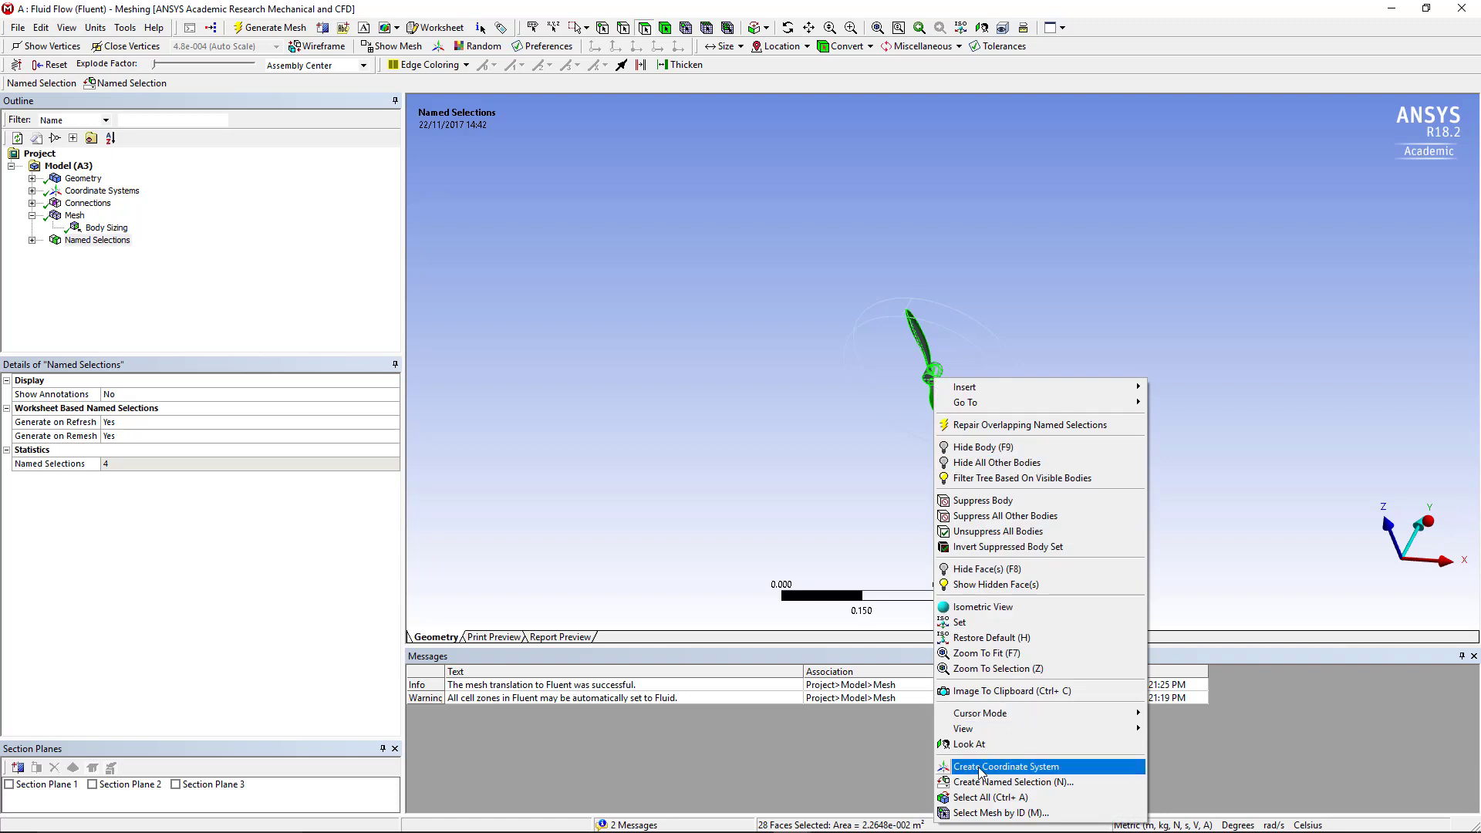
left_click(995, 782)
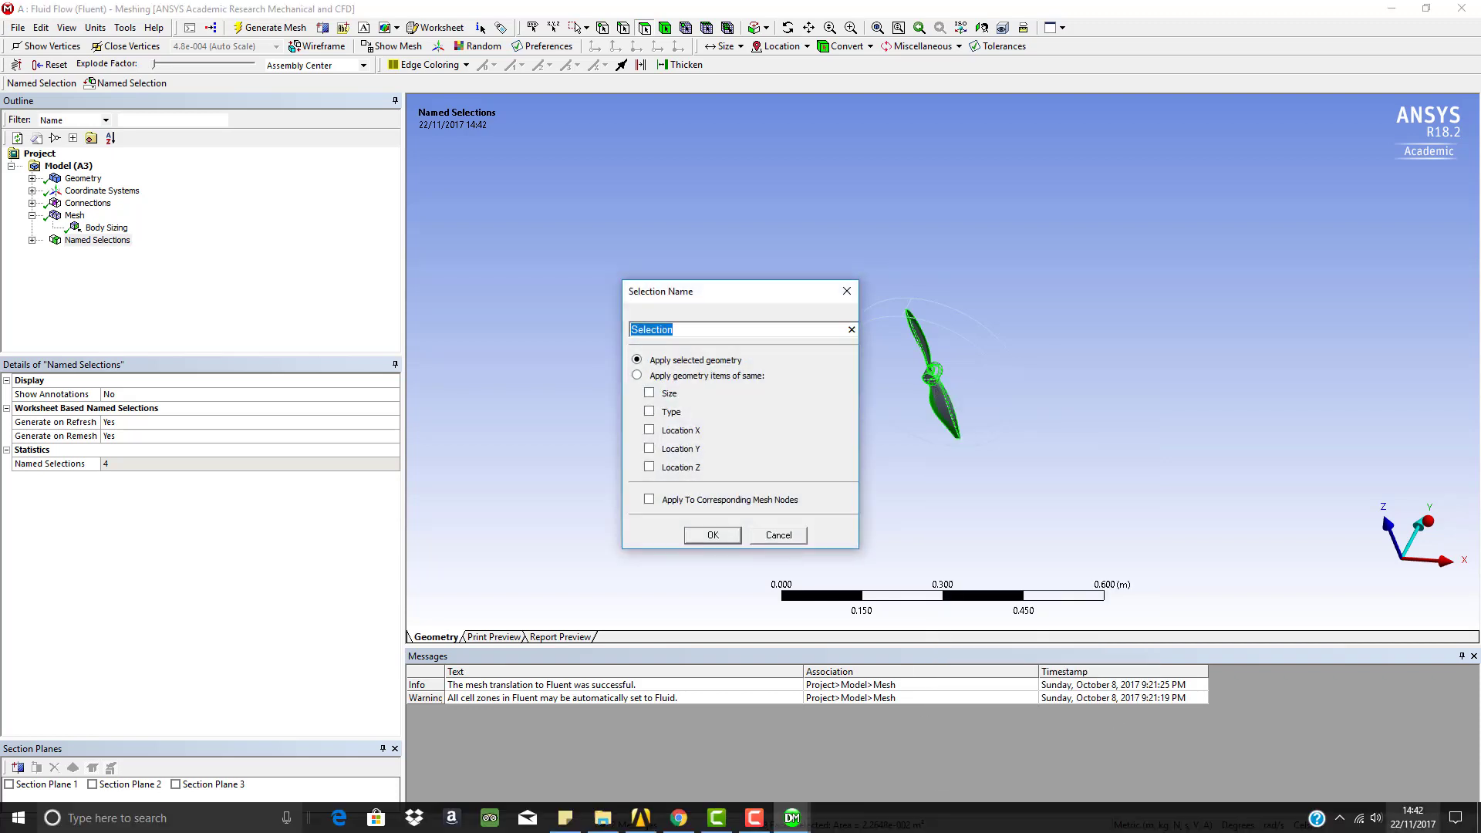
type("Blade")
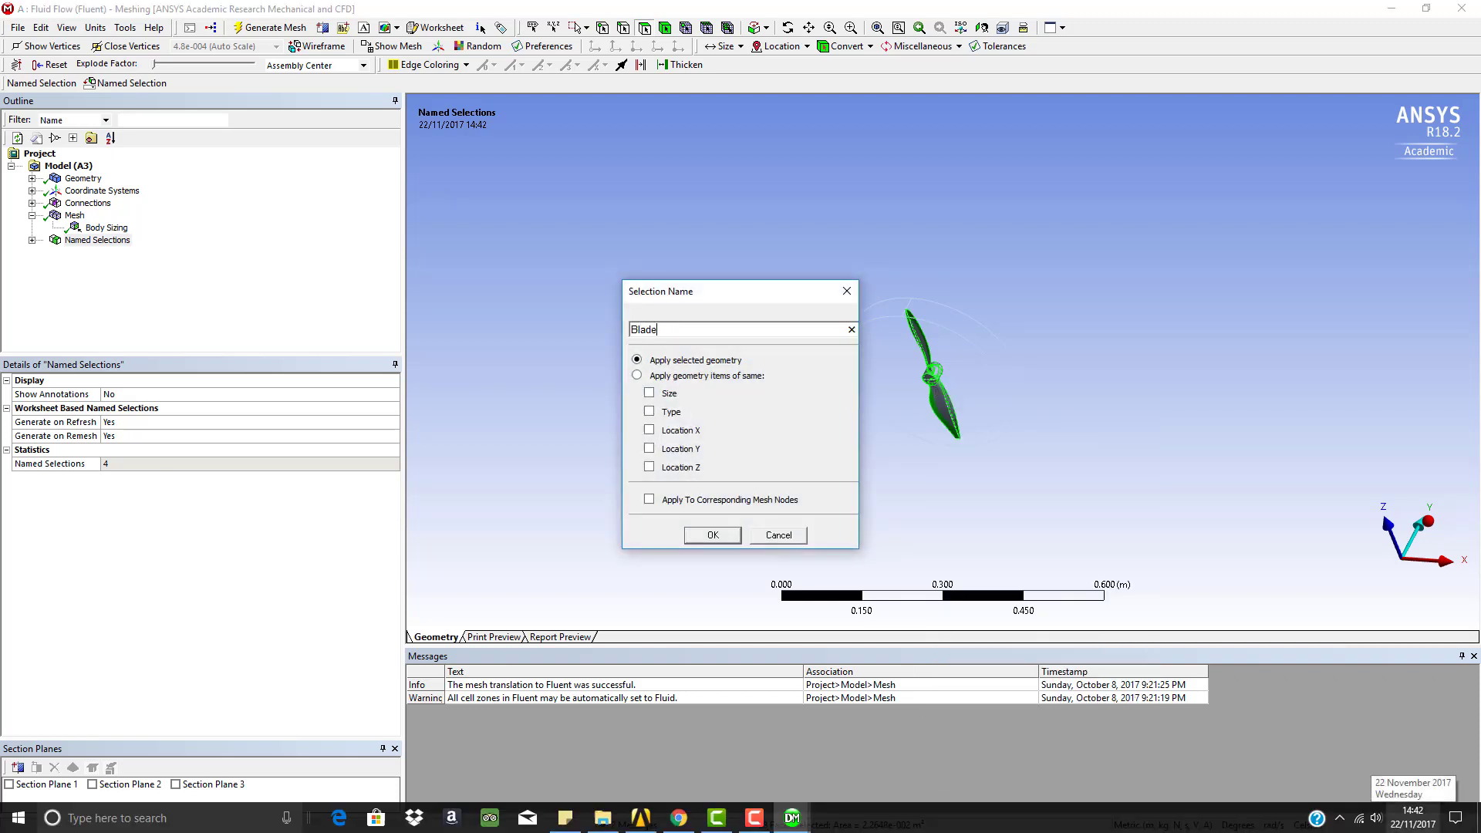
left_click(712, 535)
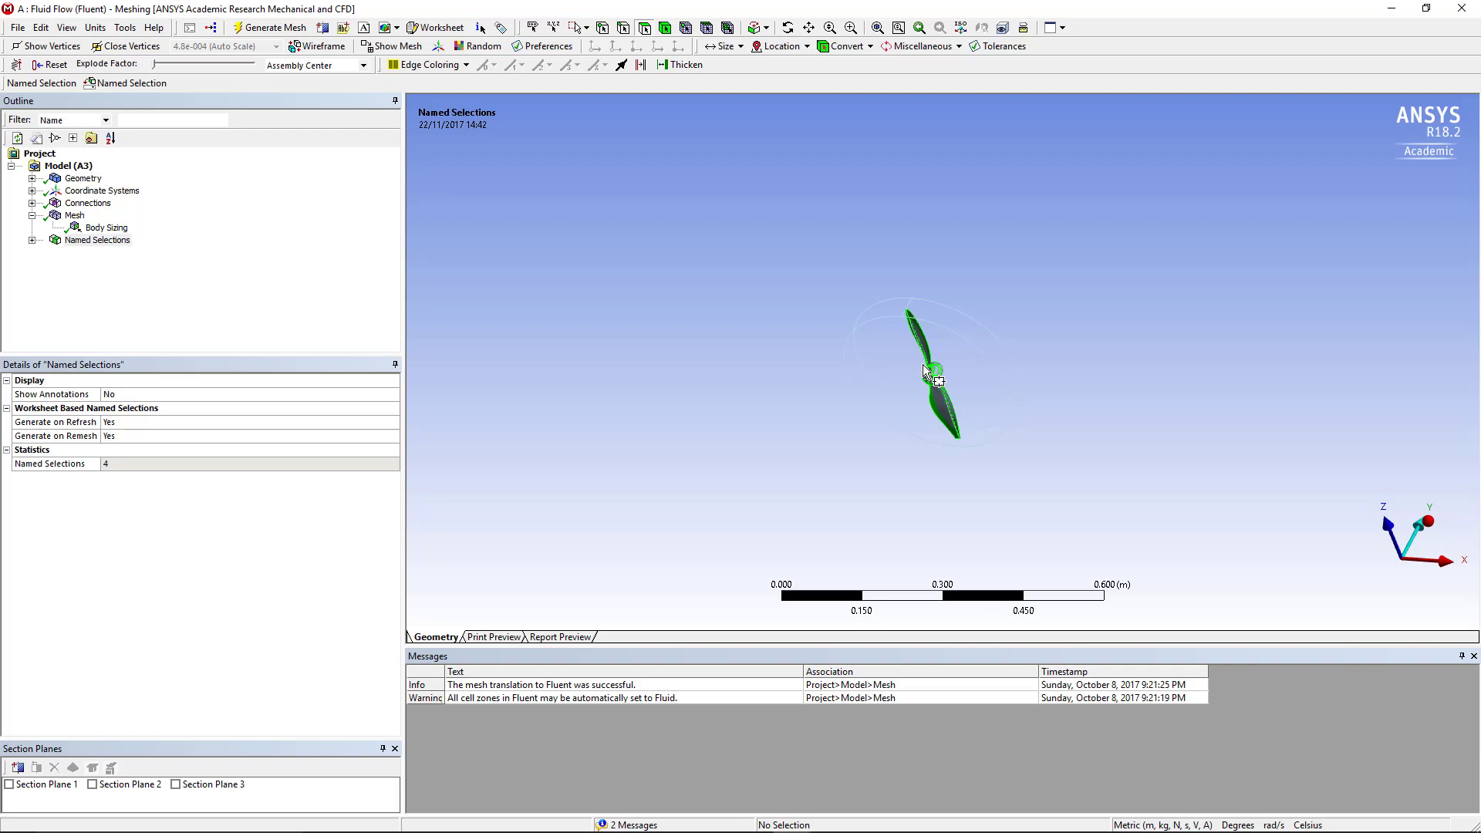
- Show the hidden disk faces and unsuppress all bodies, including the Medium box
right_click(703, 180)
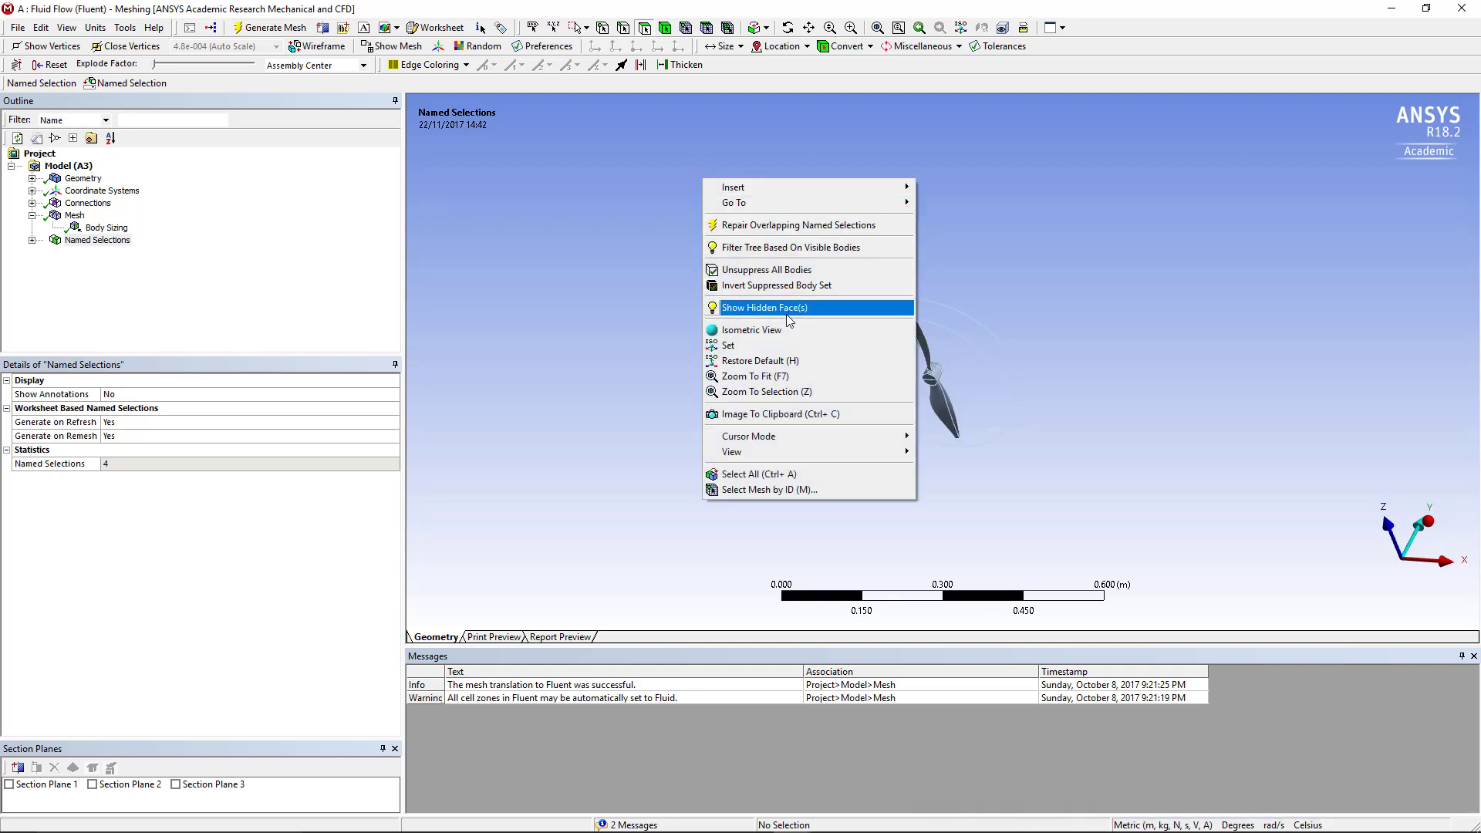
left_click(899, 308)
right_click(753, 241)
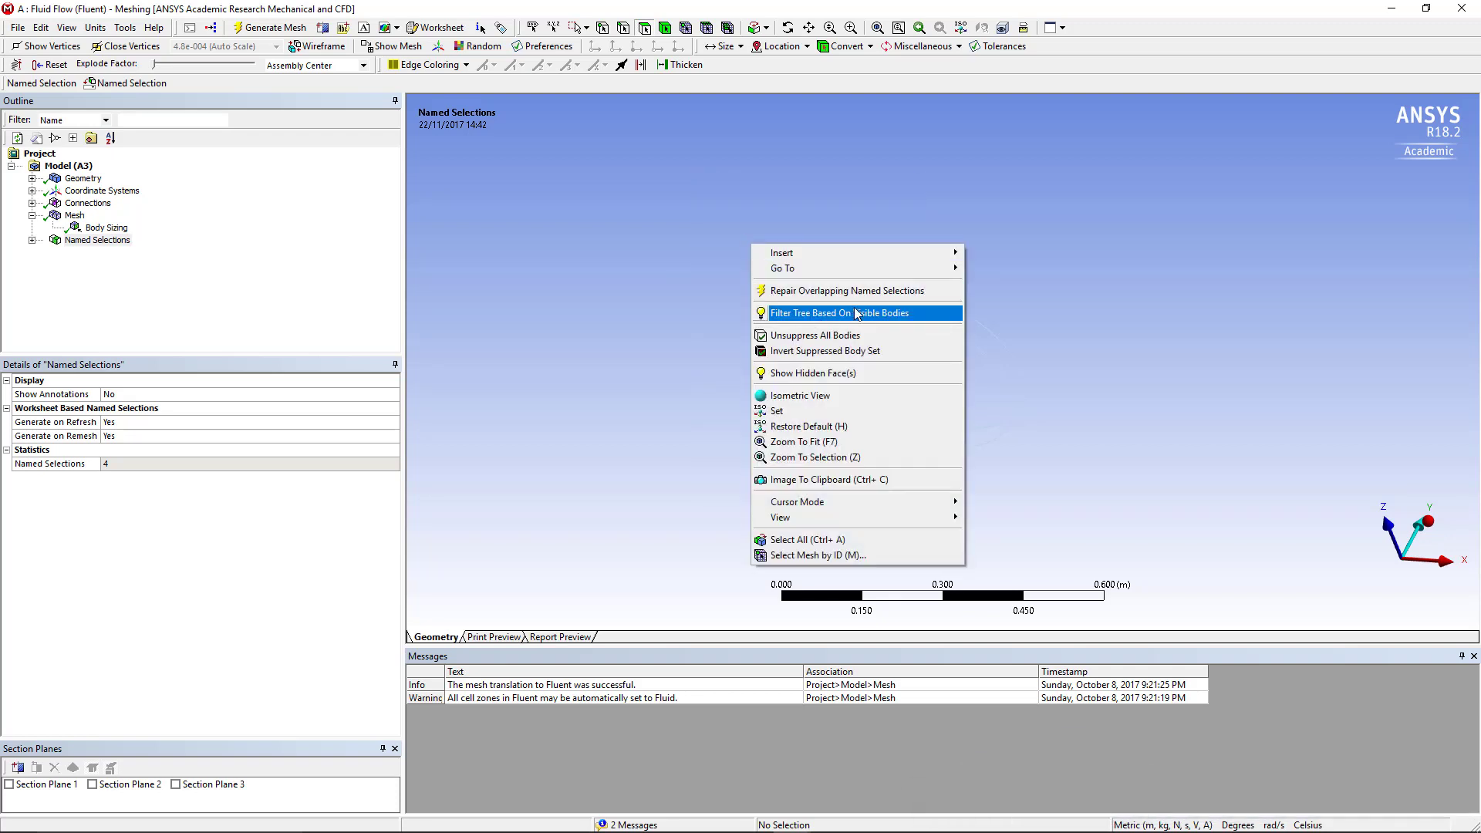
left_click(827, 373)
right_click(595, 287)
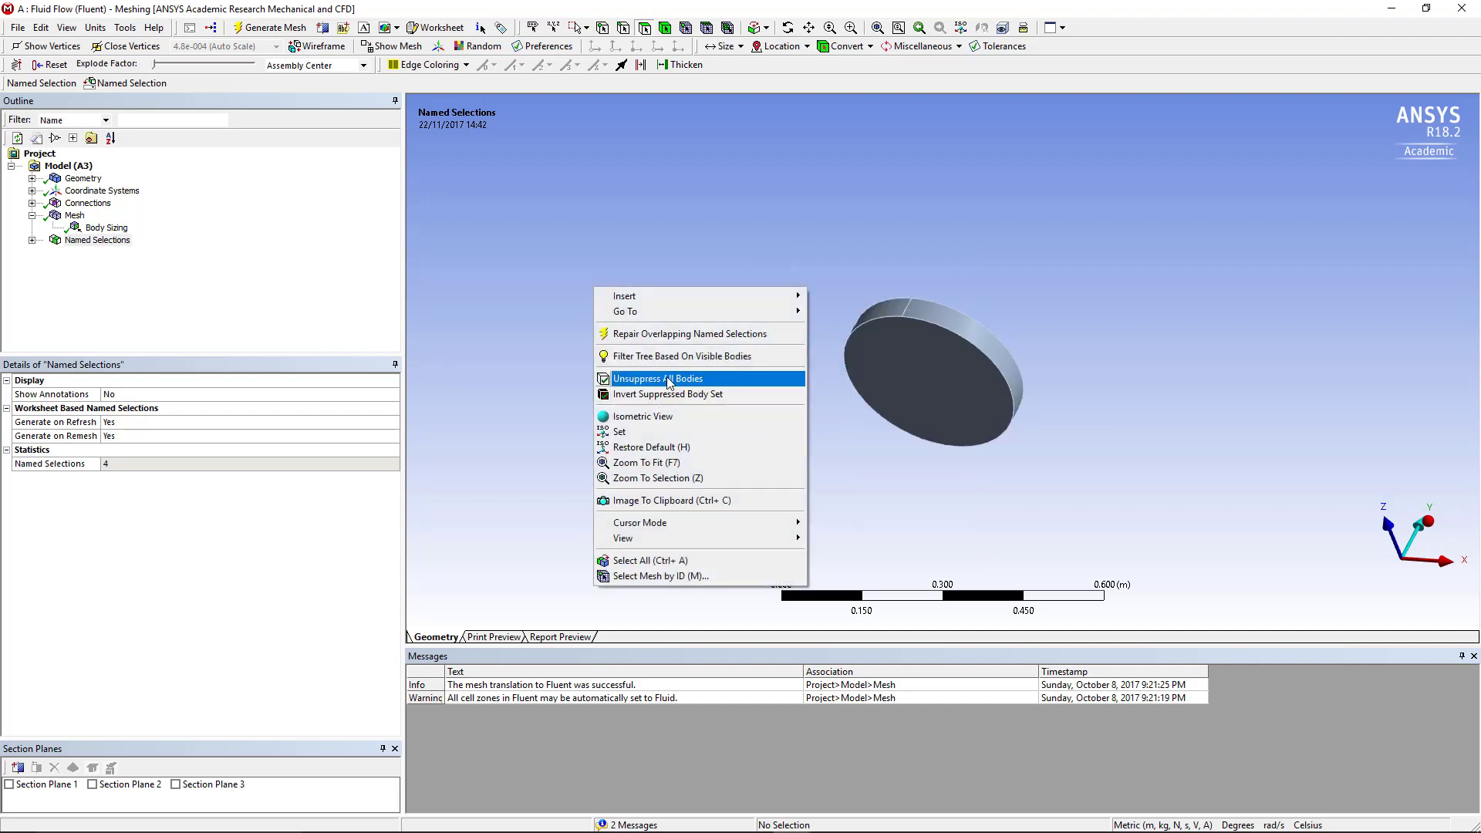
left_click(735, 388)
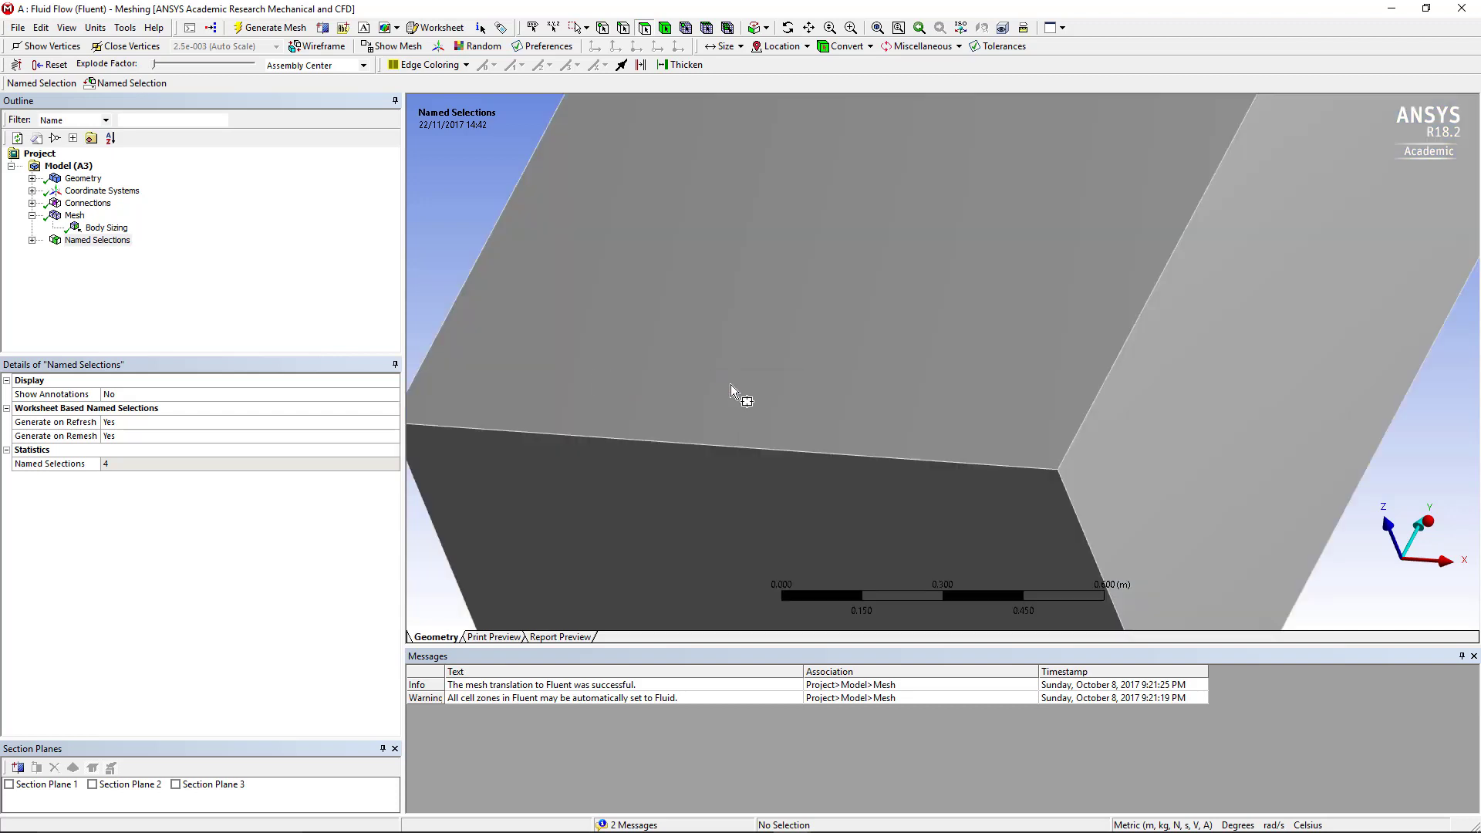
- Expand Named Selections and delete the duplicate Blade entry
left_click(32, 241)
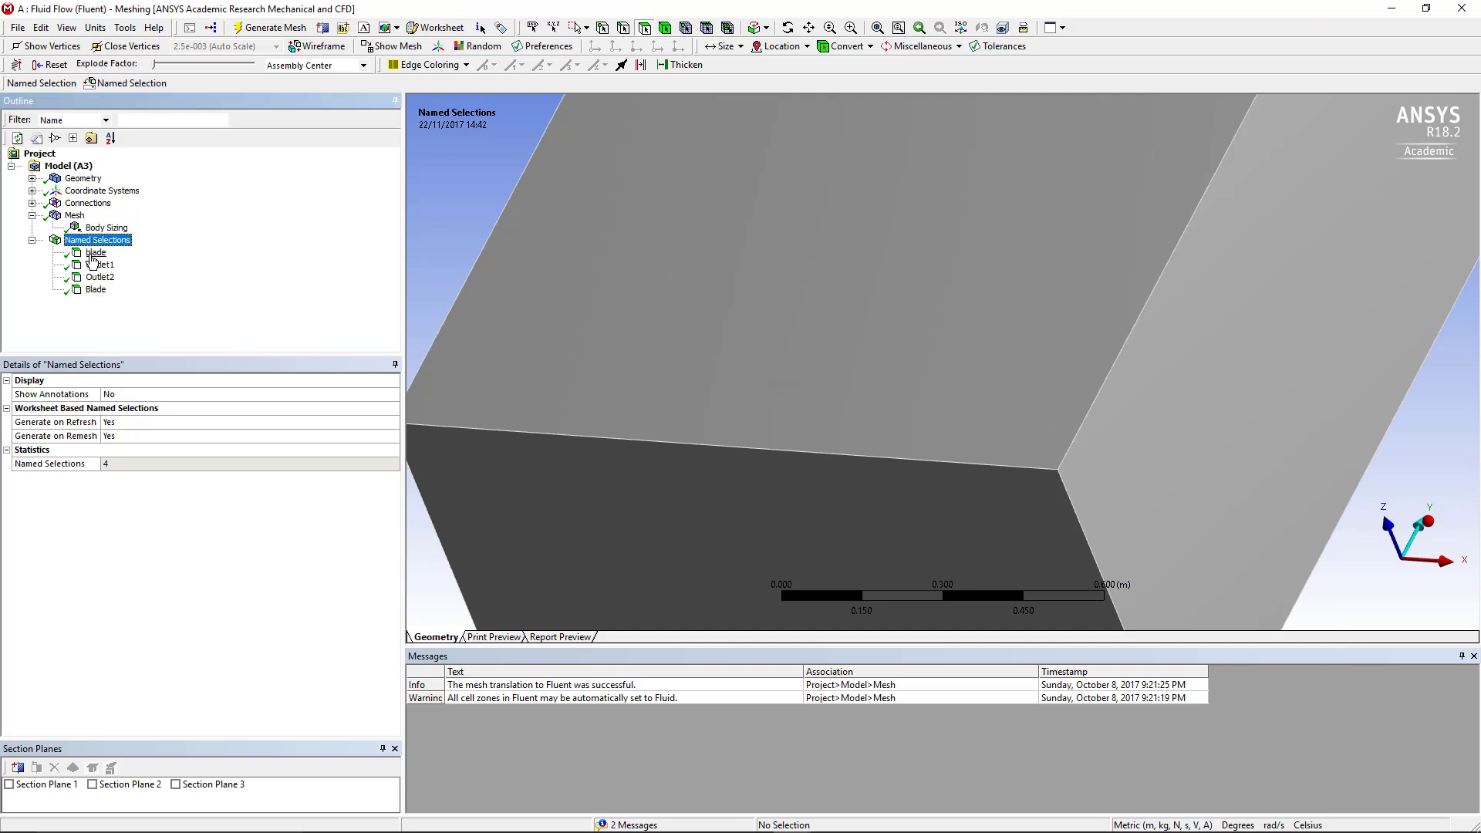
left_click(99, 264)
key("F7")
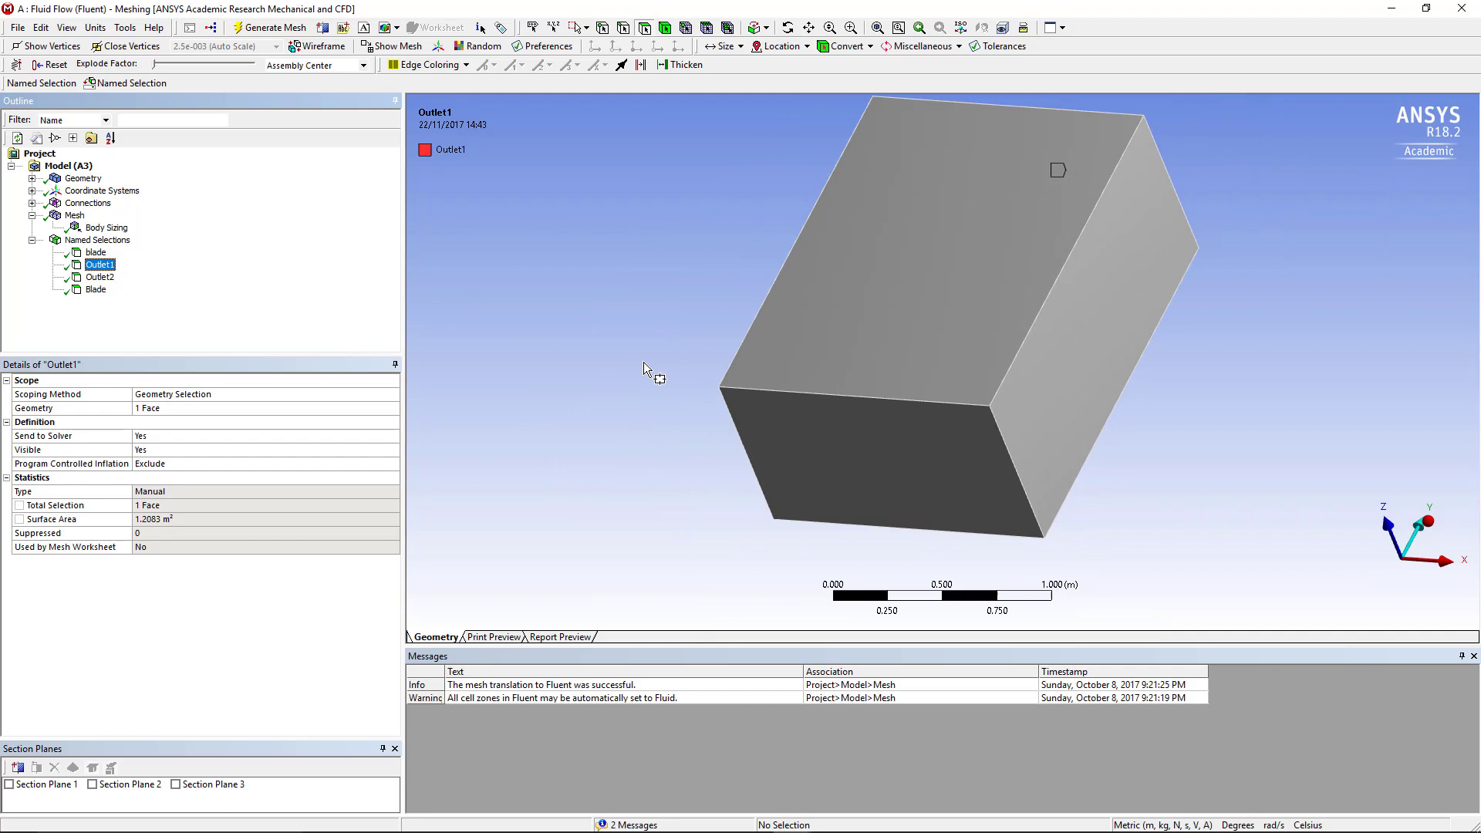
key("Delete")
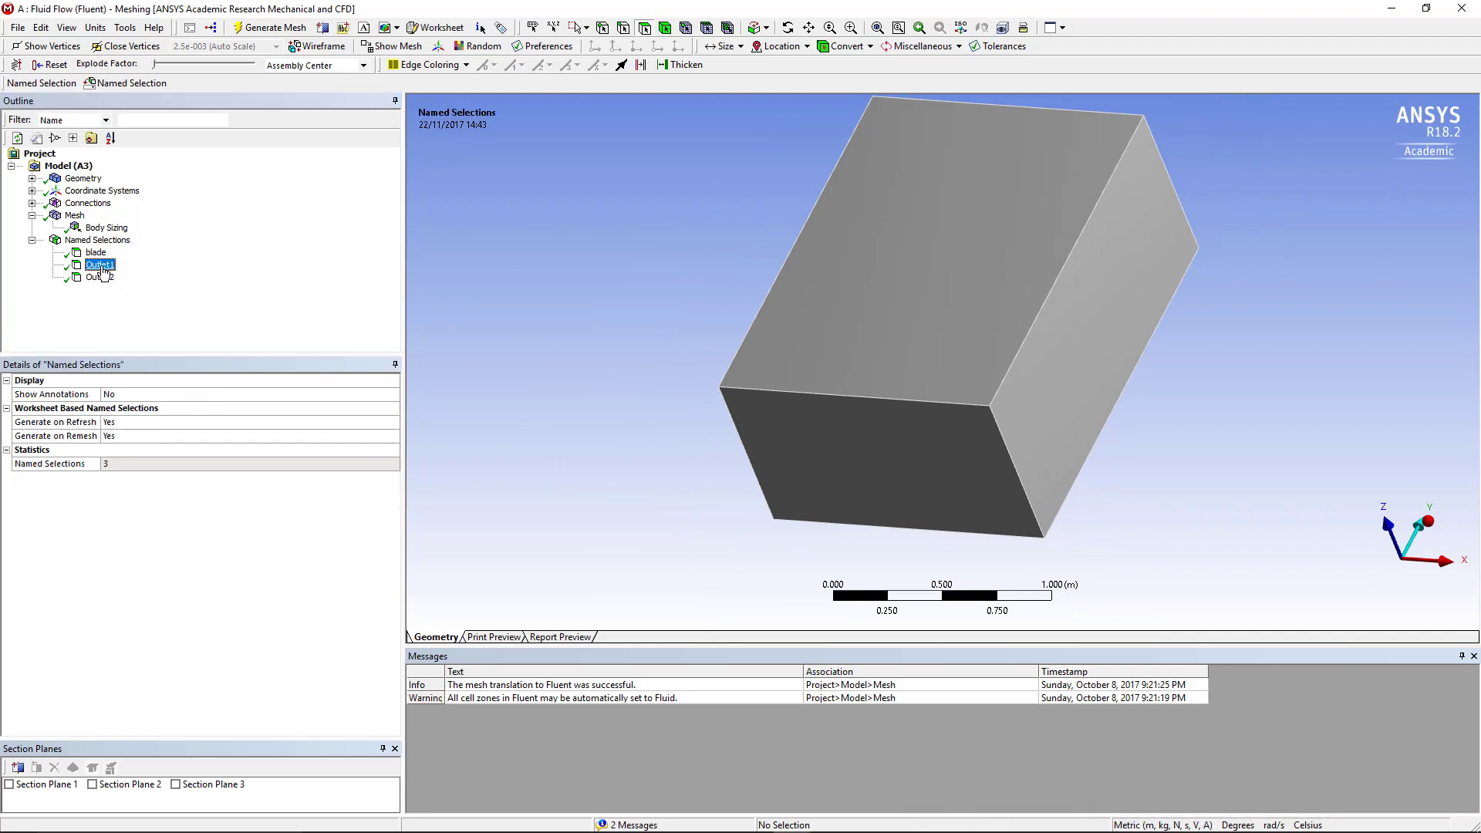
- Inspect the Outlet1 and Outlet2 faces on the rotated box, then return to Workbench
left_click(99, 264)
middle_click_drag(887, 366, 772, 327)
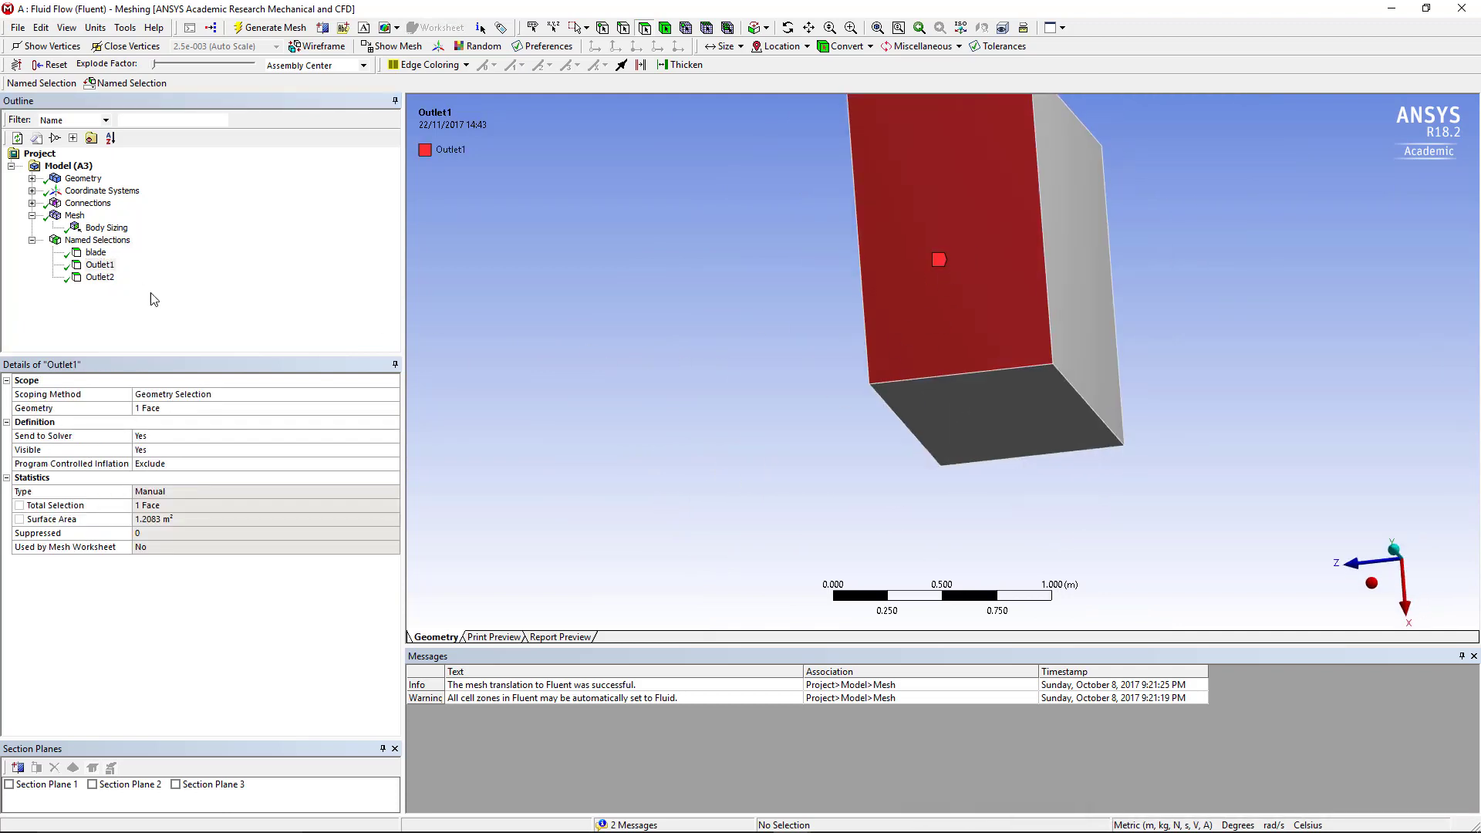
left_click(100, 277)
middle_click_drag(640, 429, 905, 301)
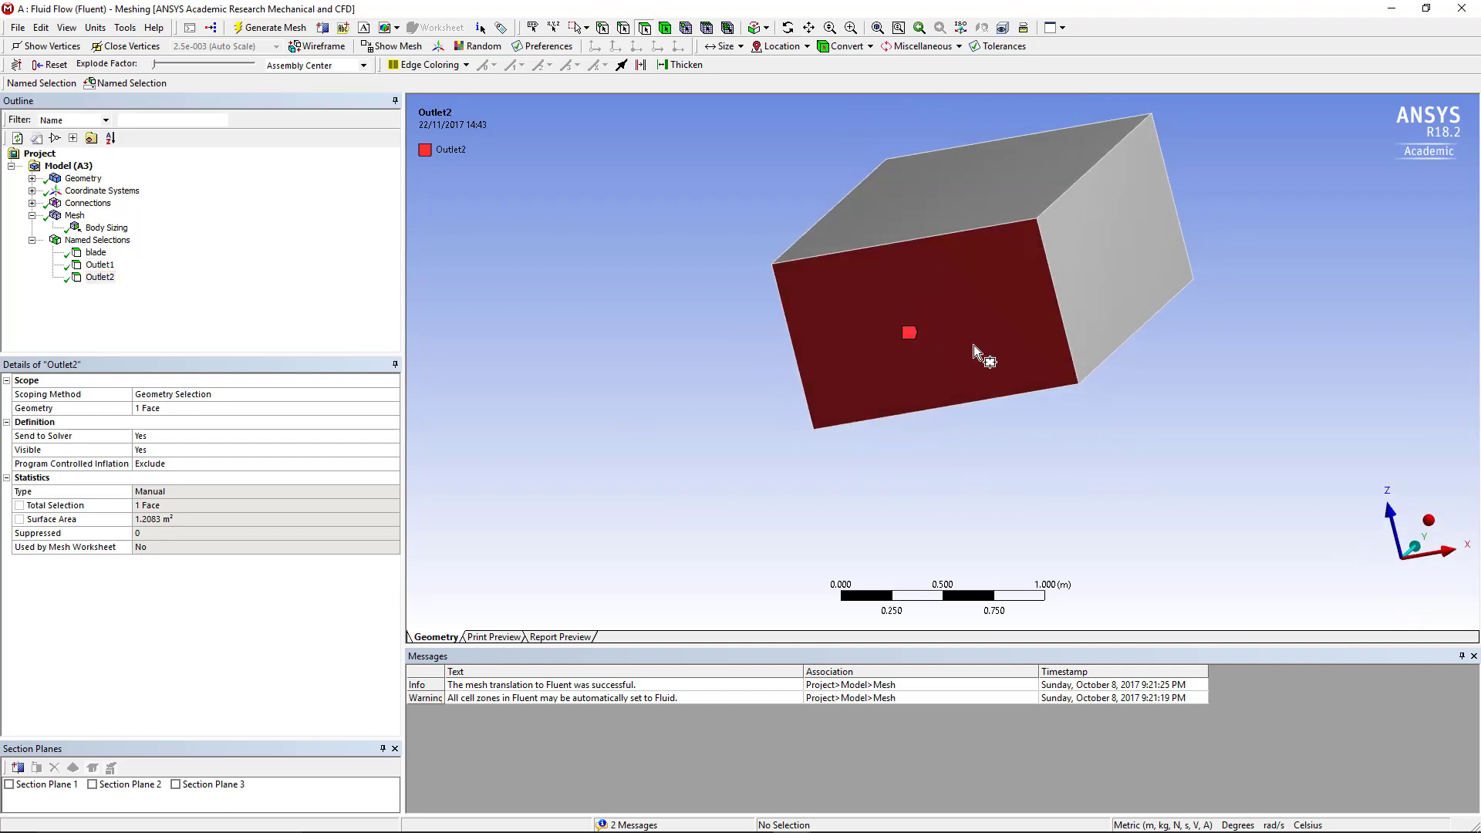
middle_click_drag(964, 373, 566, 415)
middle_click_drag(931, 308, 889, 334)
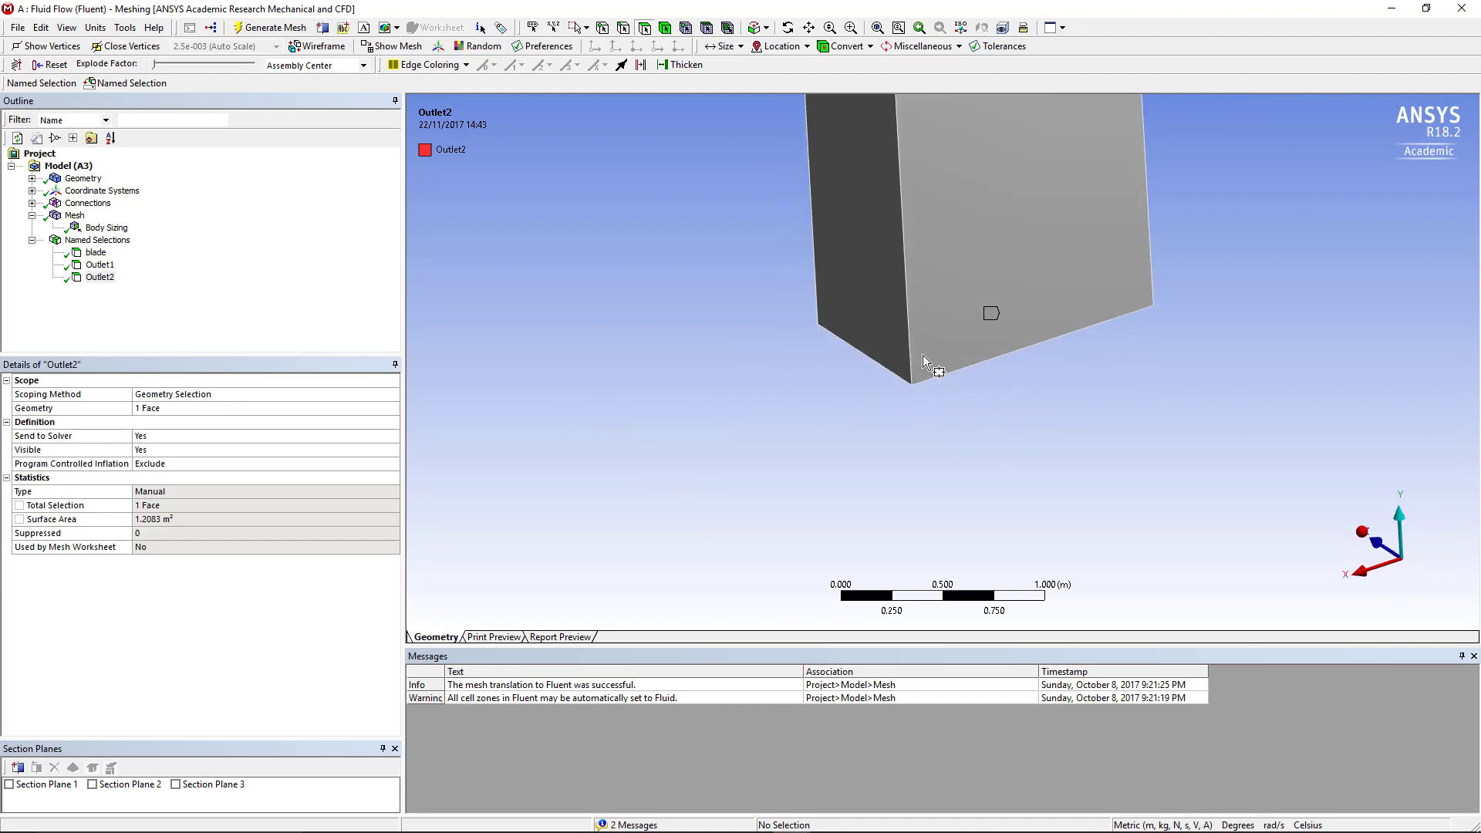
scroll(922, 356, "down", 4)
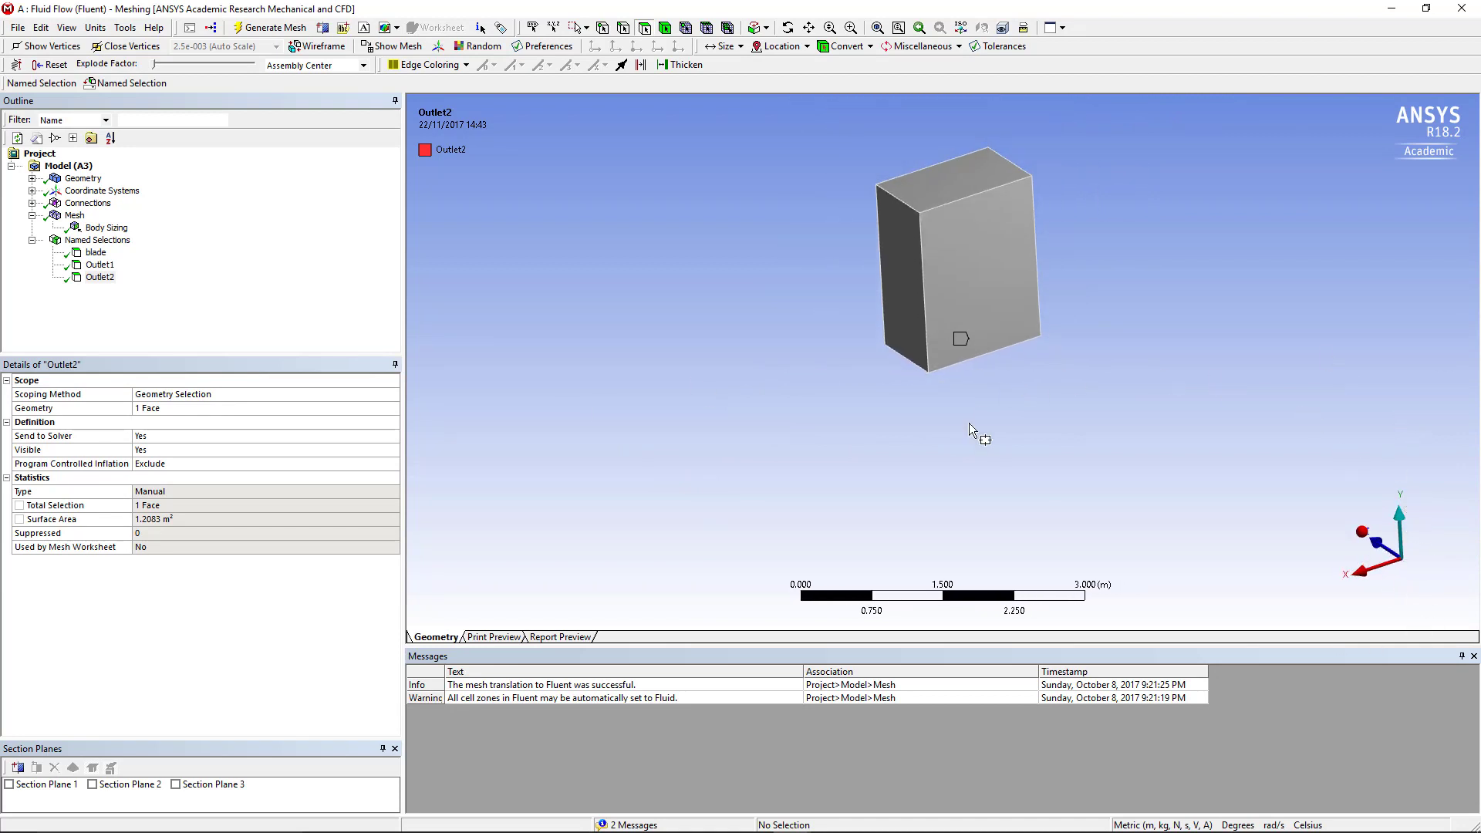
middle_click_drag(969, 430, 1010, 403)
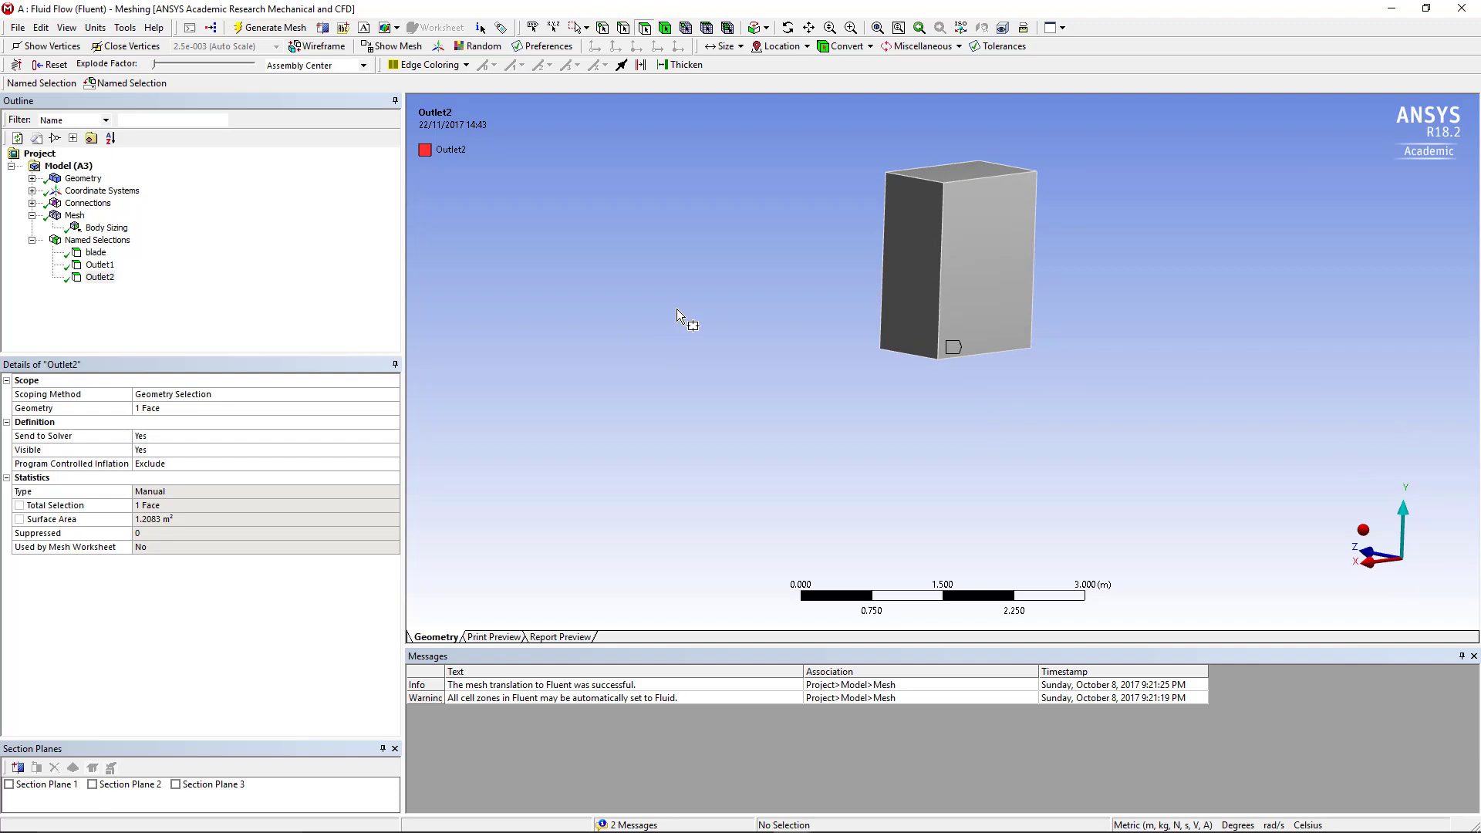
key("alt+Tab")
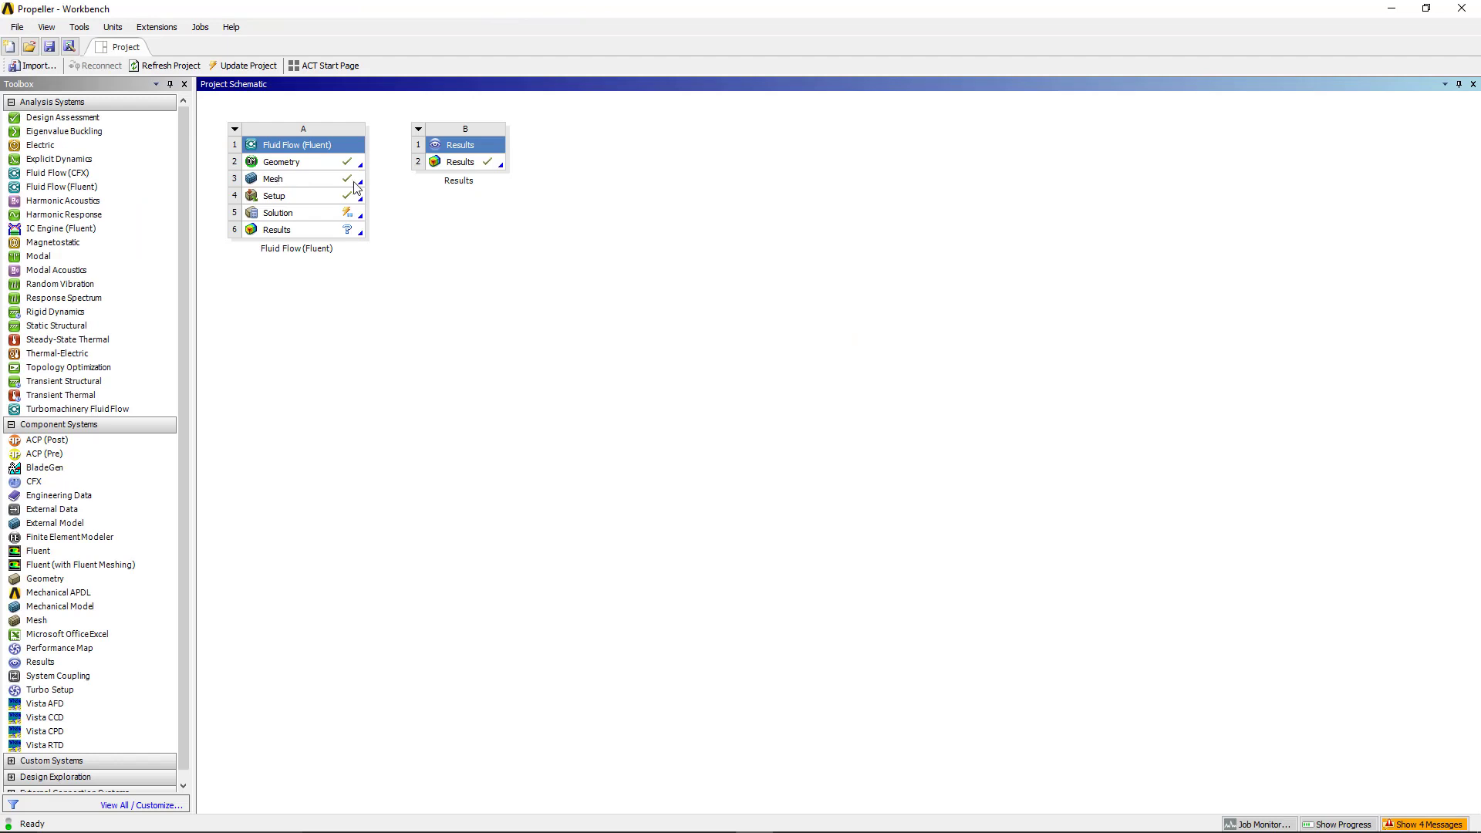
- Launch the Propeller fluid flow case in Fluent using Edit on the Fluid Flow system
right_click(324, 198)
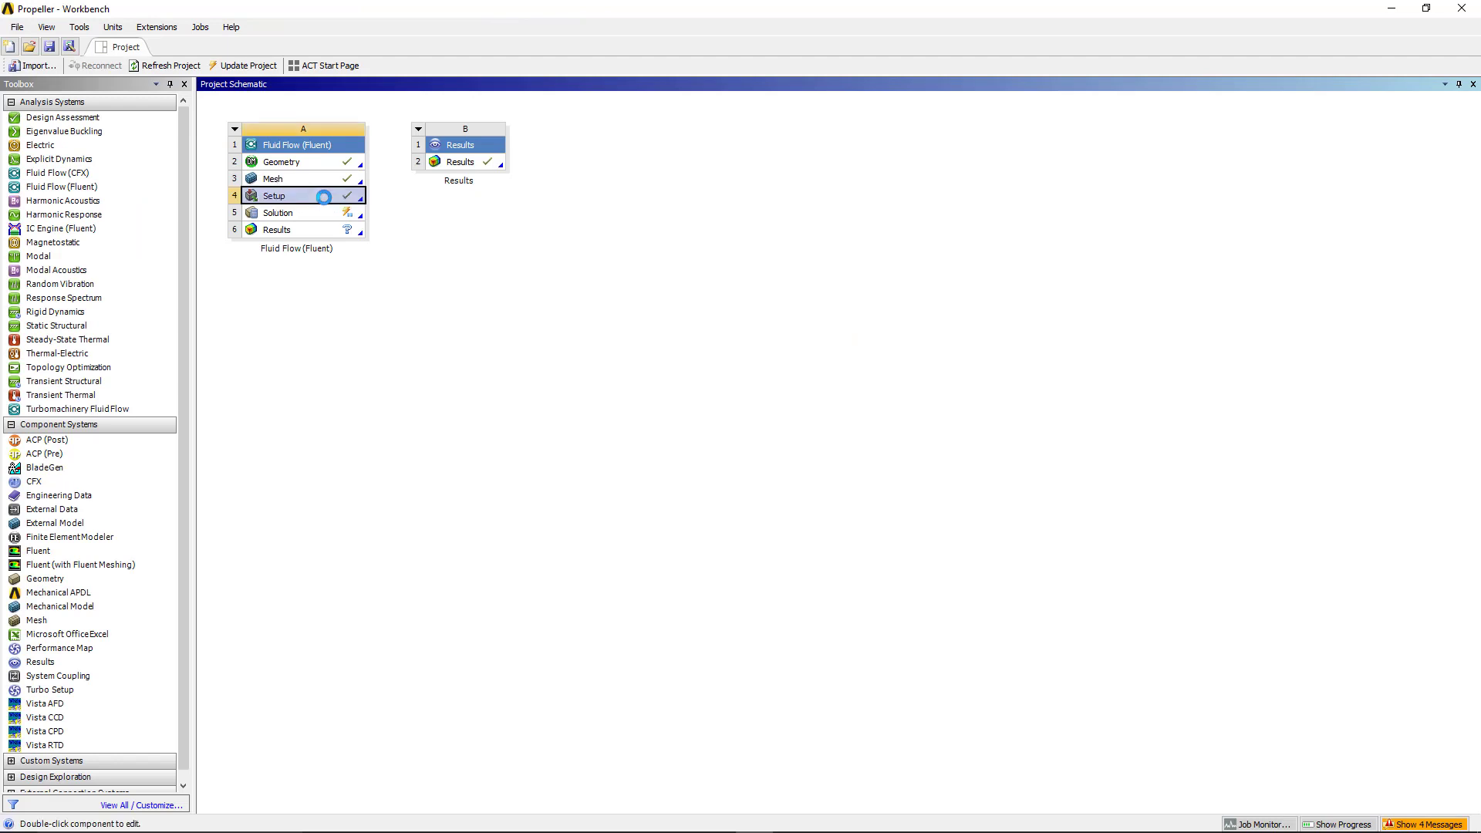
right_click(310, 216)
left_click(346, 228)
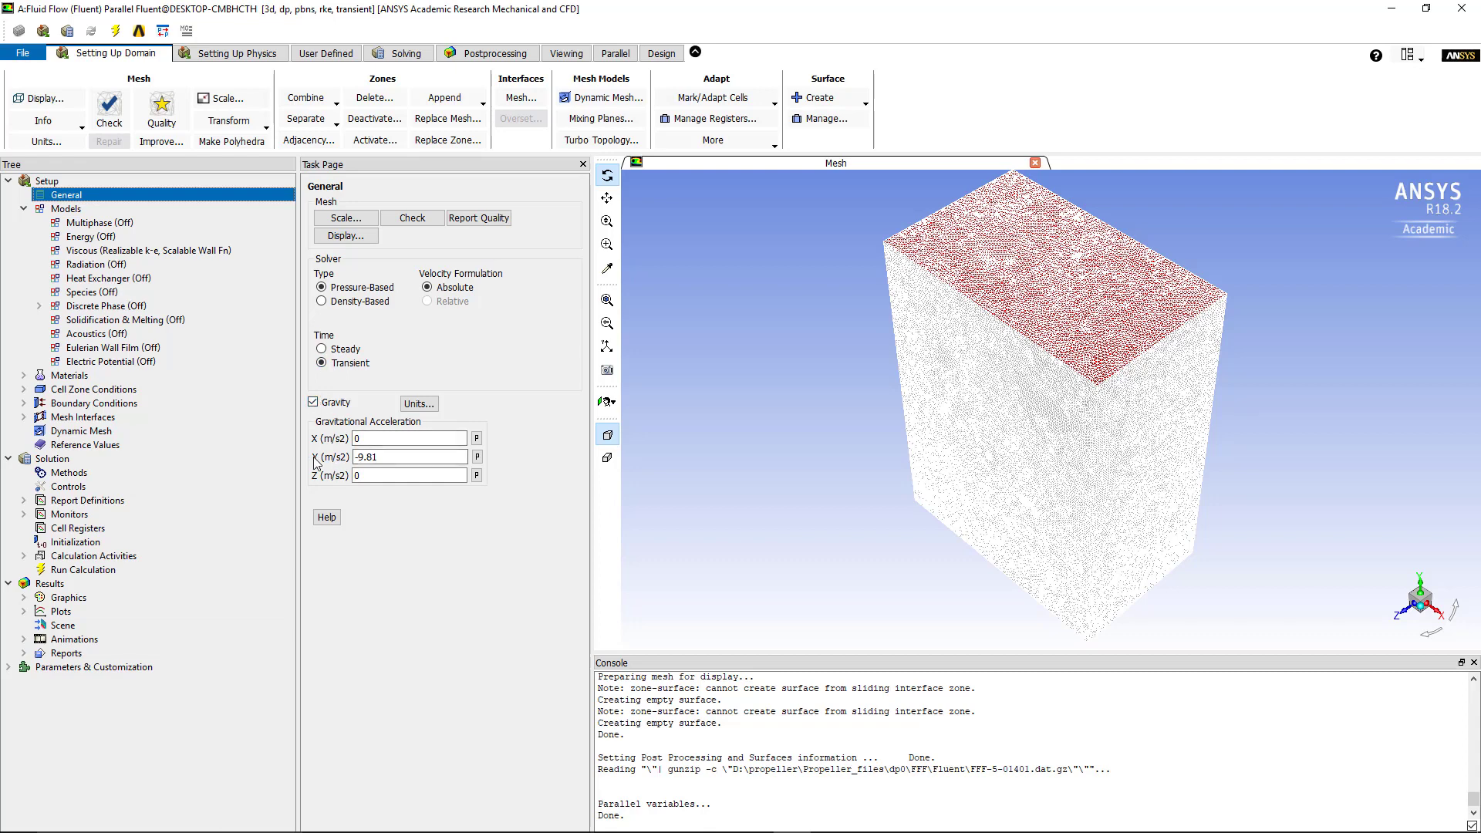
- Replace the Gravity Y value of -9.81 with 9.81 m/s² on the General page
double_click(375, 458)
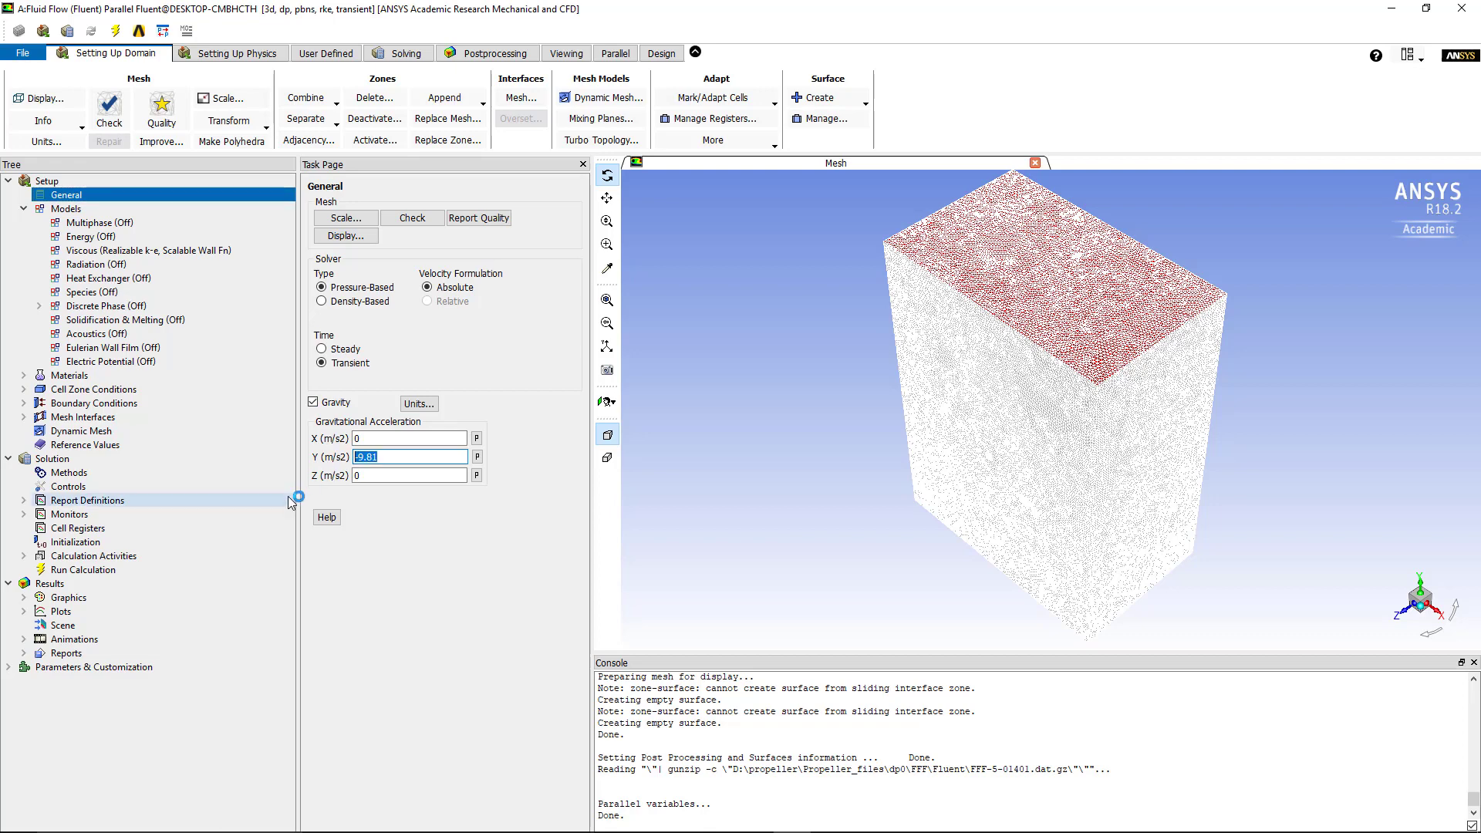
type("9.")
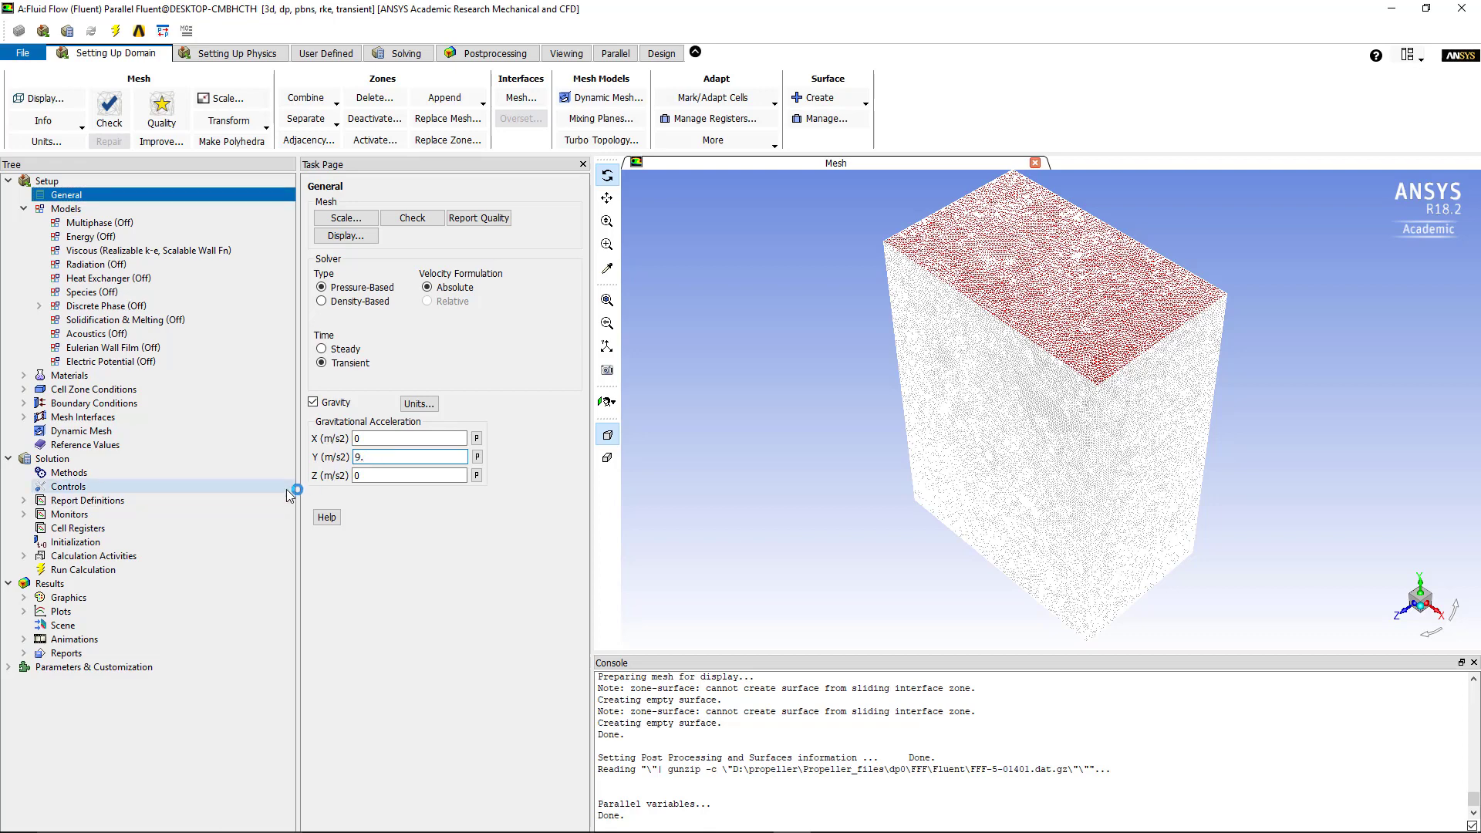
type("81")
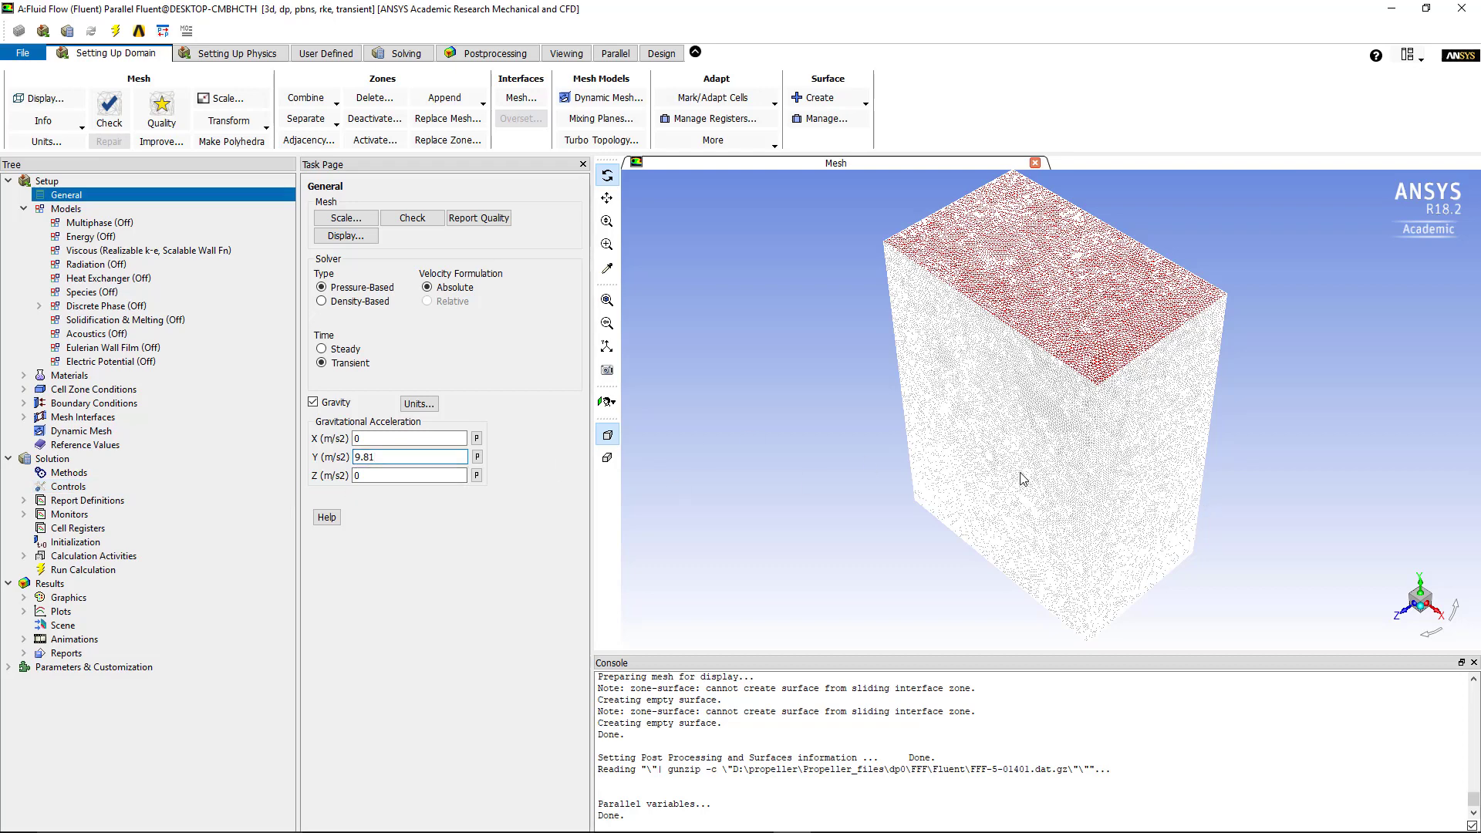
left_click_drag(1031, 459, 1031, 460)
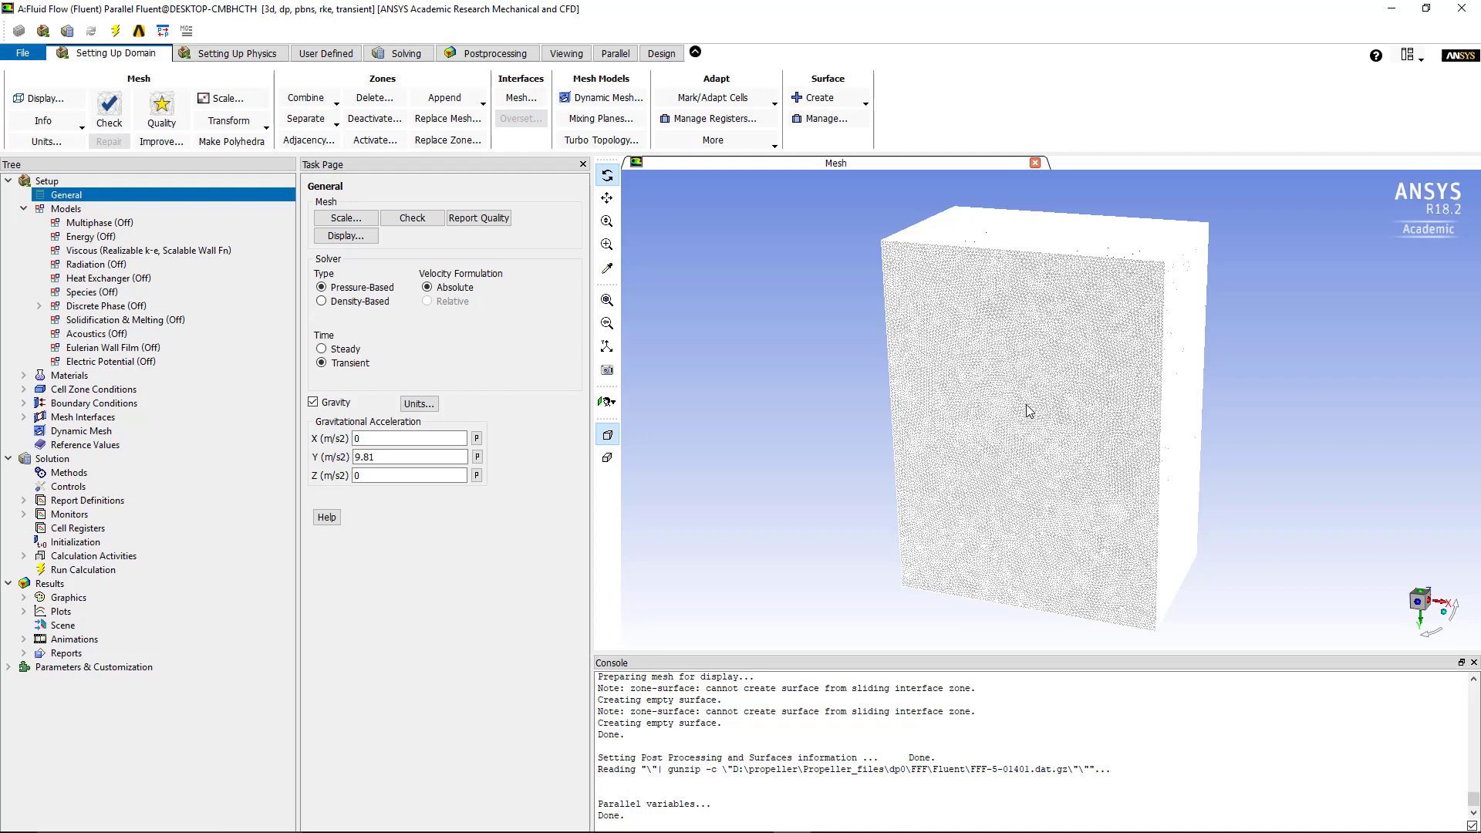
left_click(365, 453)
left_click_drag(366, 455, 384, 454)
- Confirm the Realizable k-epsilon viscous model with scalable wall functions, then show the Materials list
left_click(82, 208)
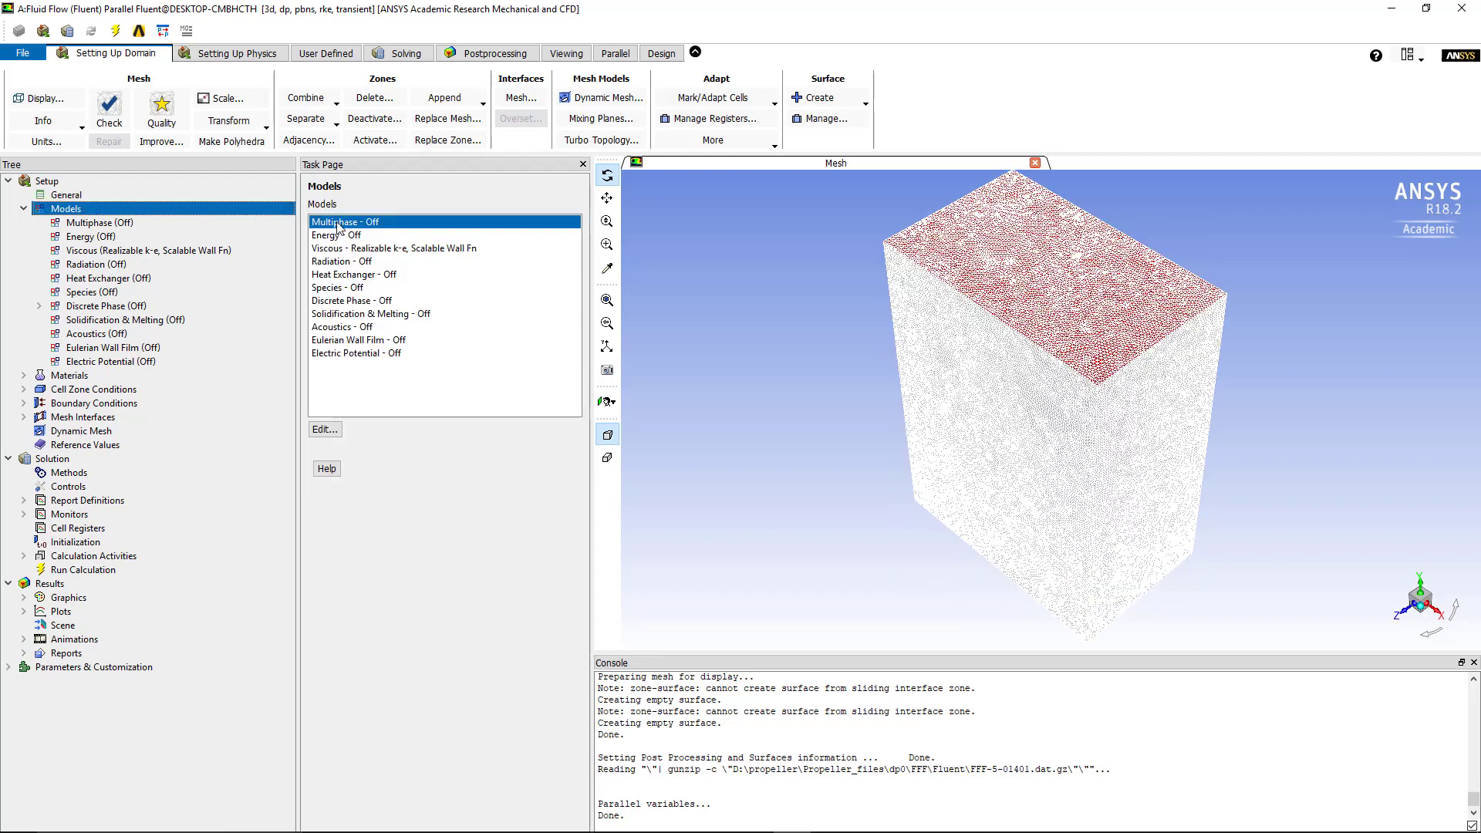
double_click(371, 247)
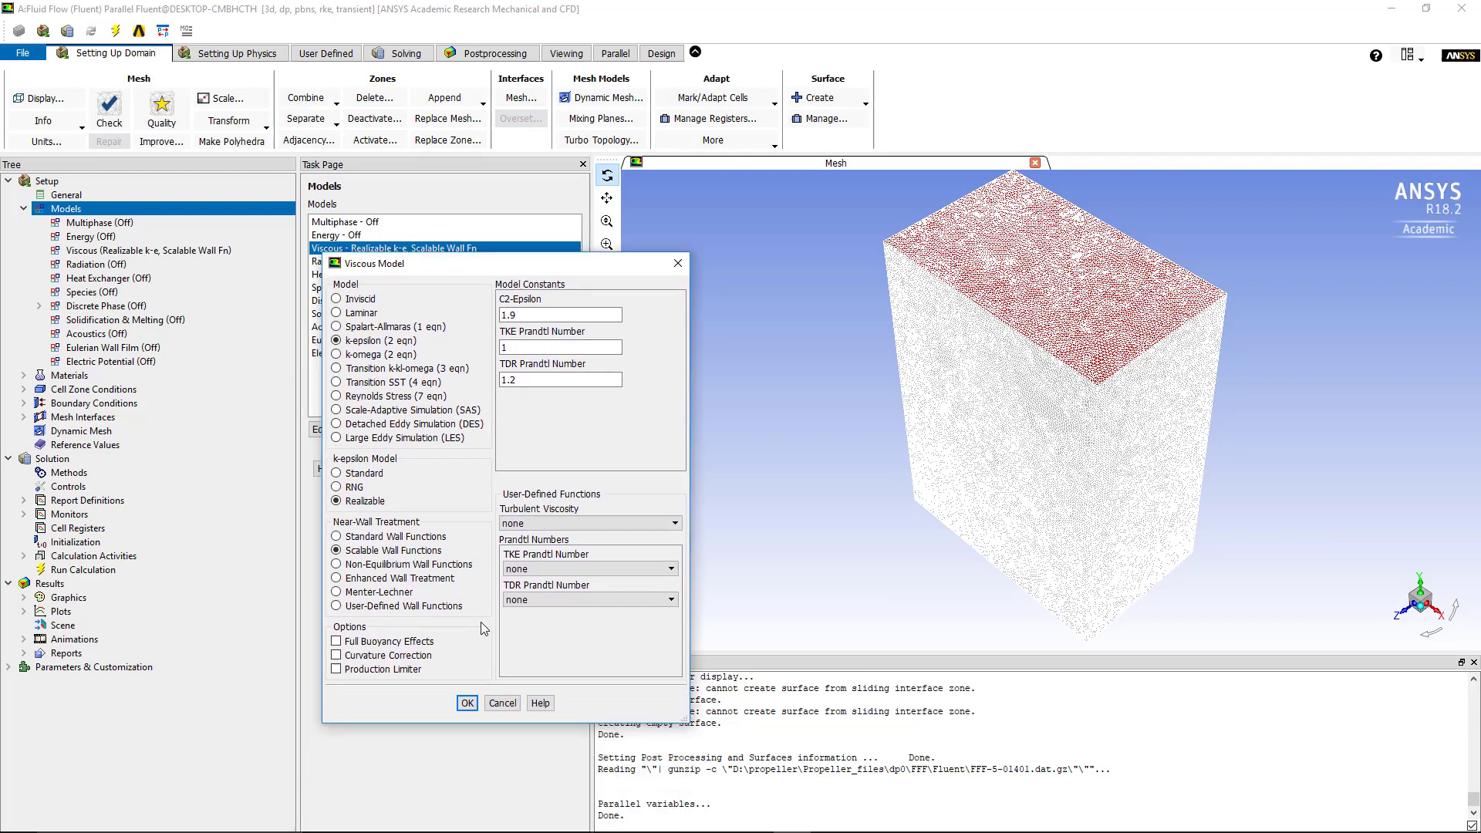
left_click(467, 703)
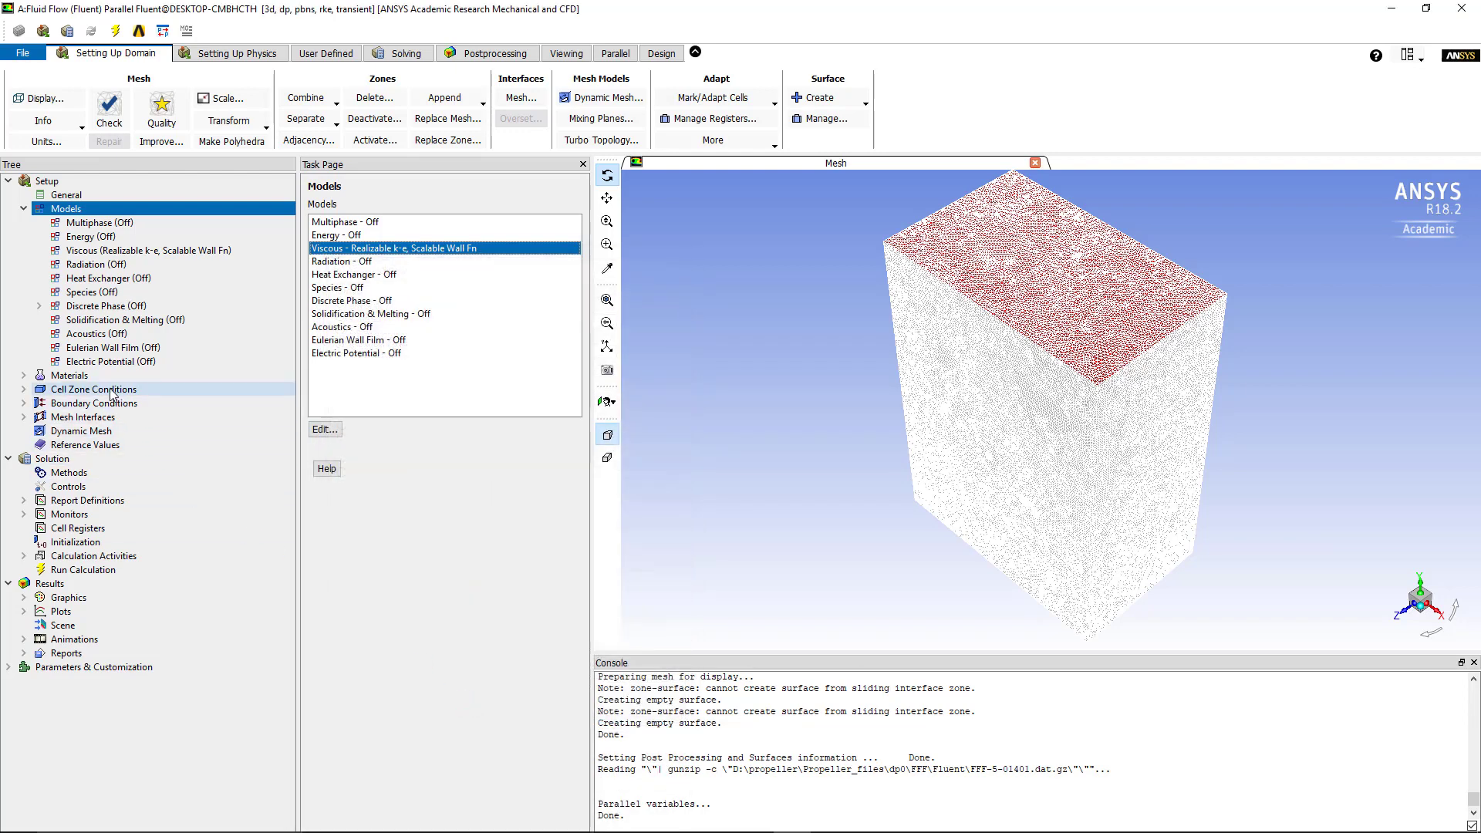
left_click(98, 378)
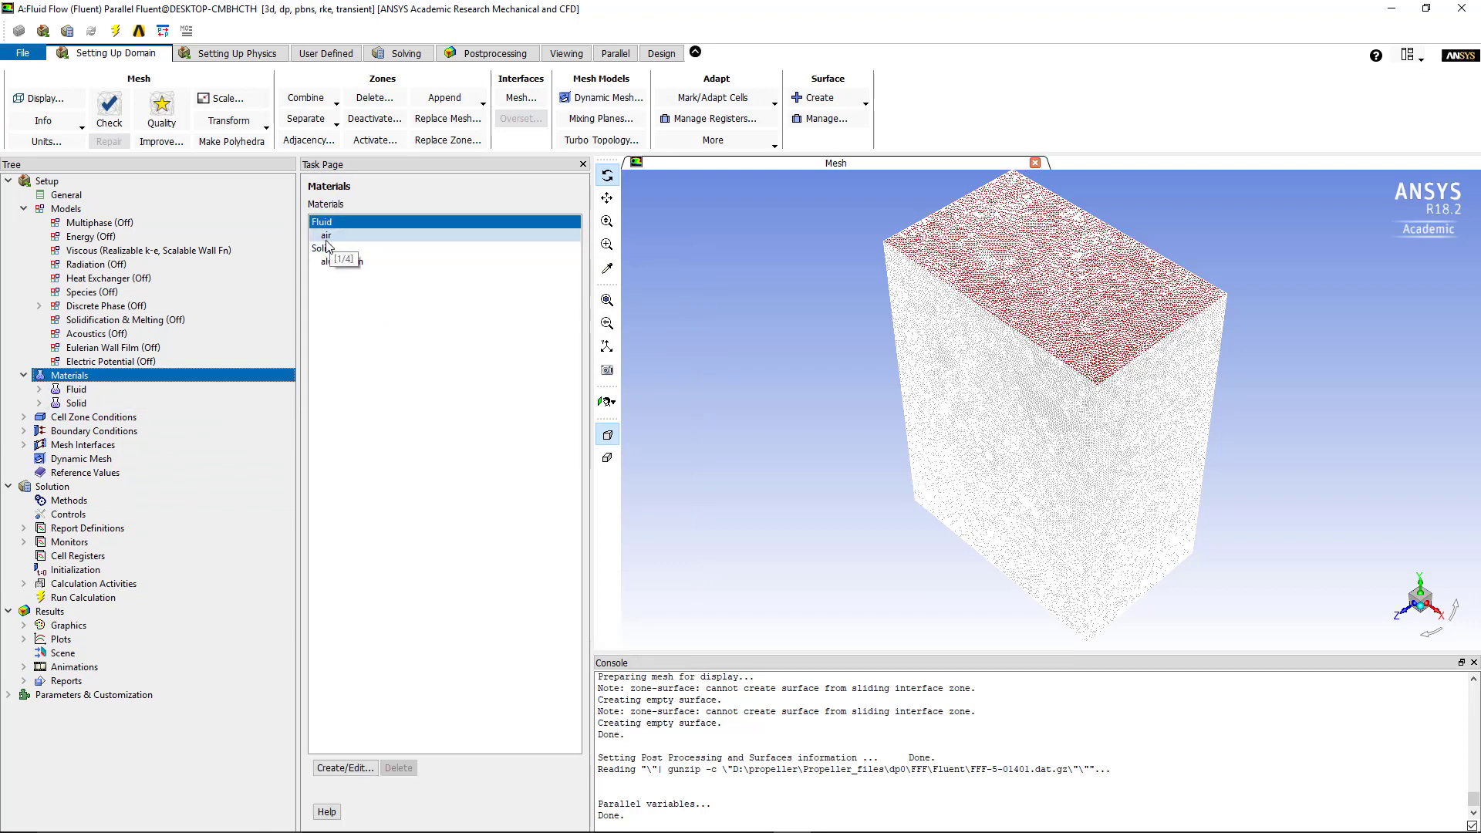
- Show Cell Zone Conditions and check the disk and medium fluid zones, ending on disk
left_click(102, 419)
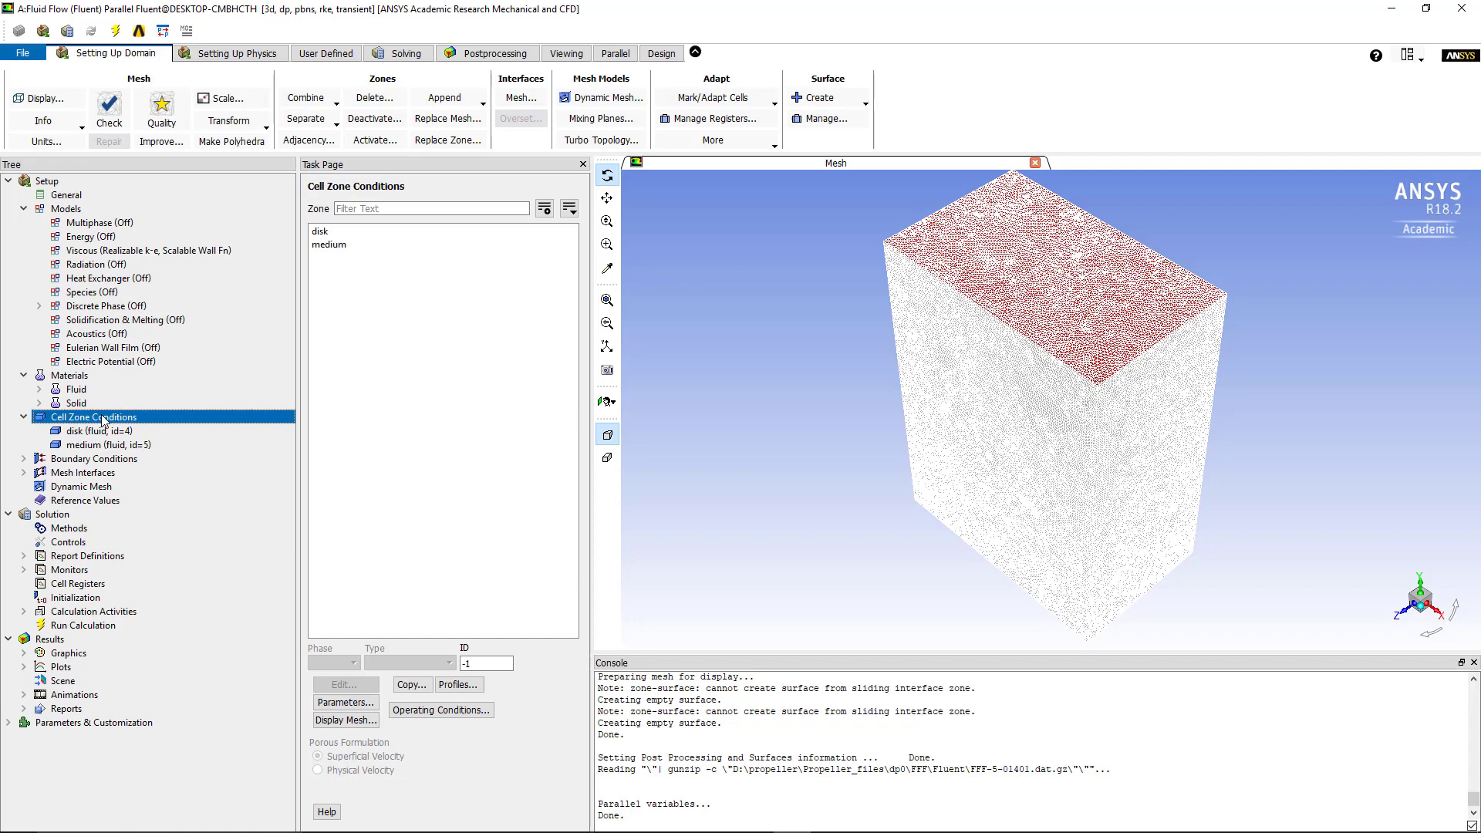
left_click(344, 232)
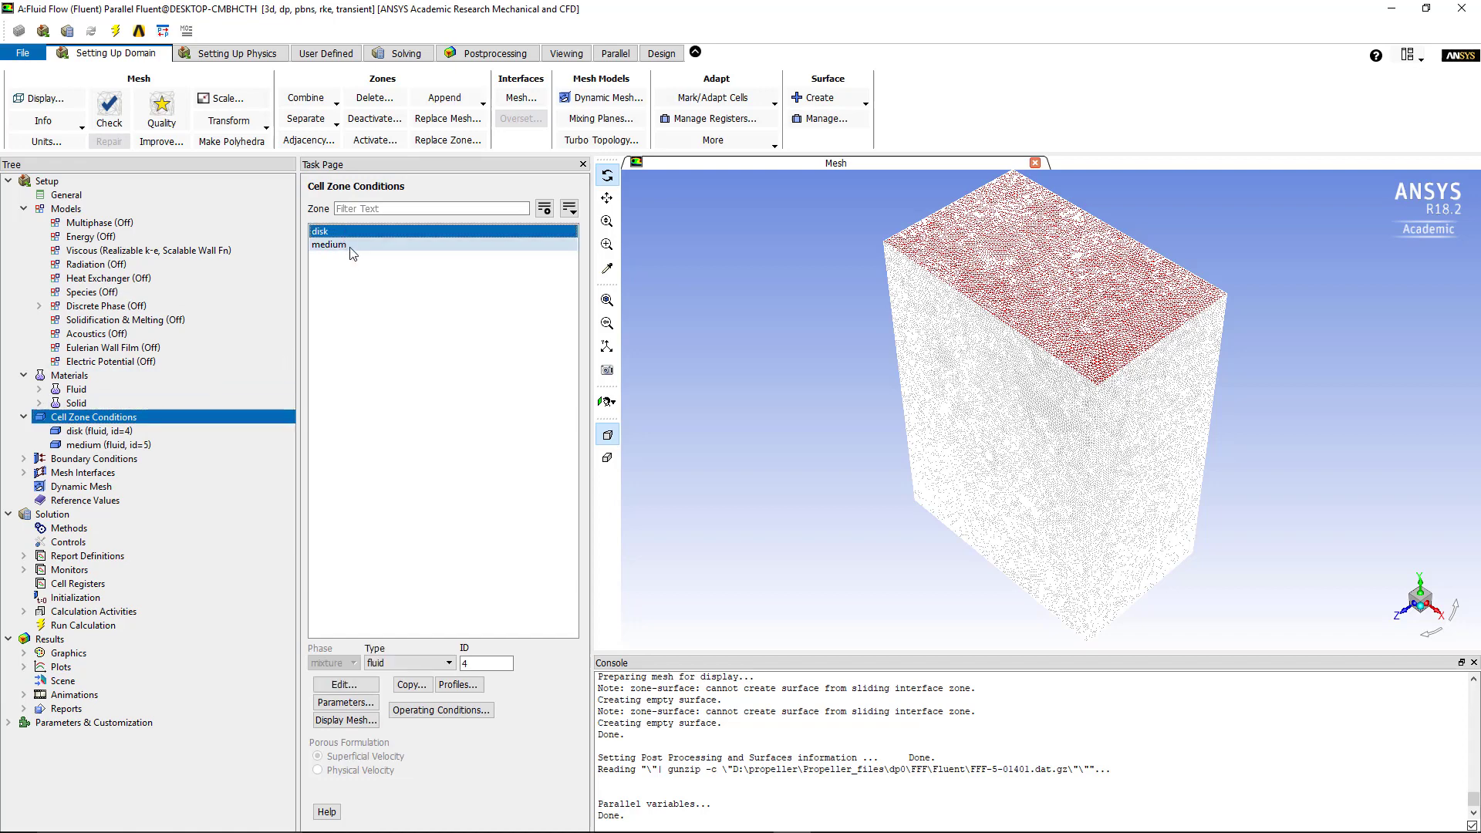
left_click(352, 246)
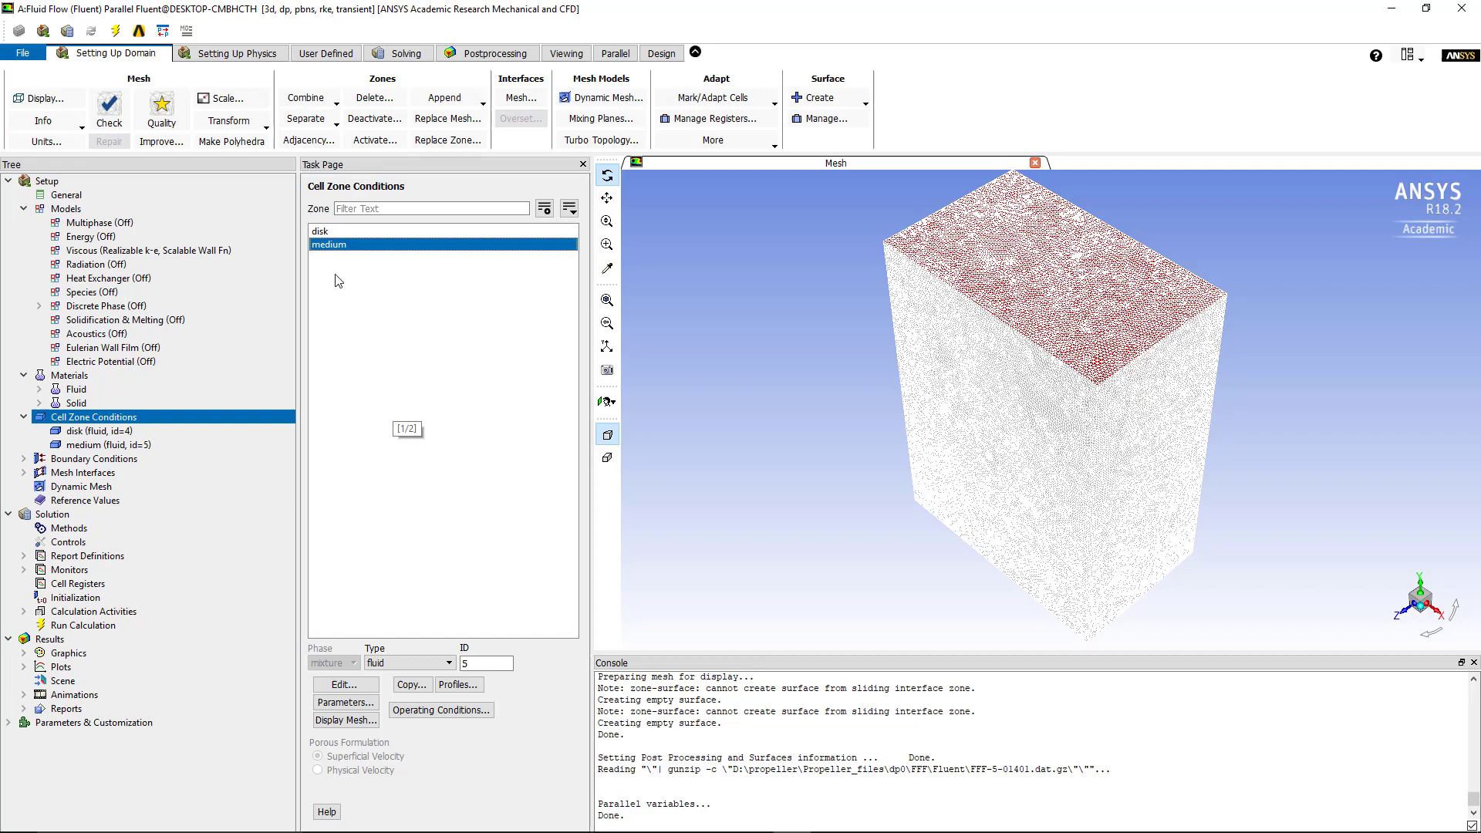
left_click(344, 233)
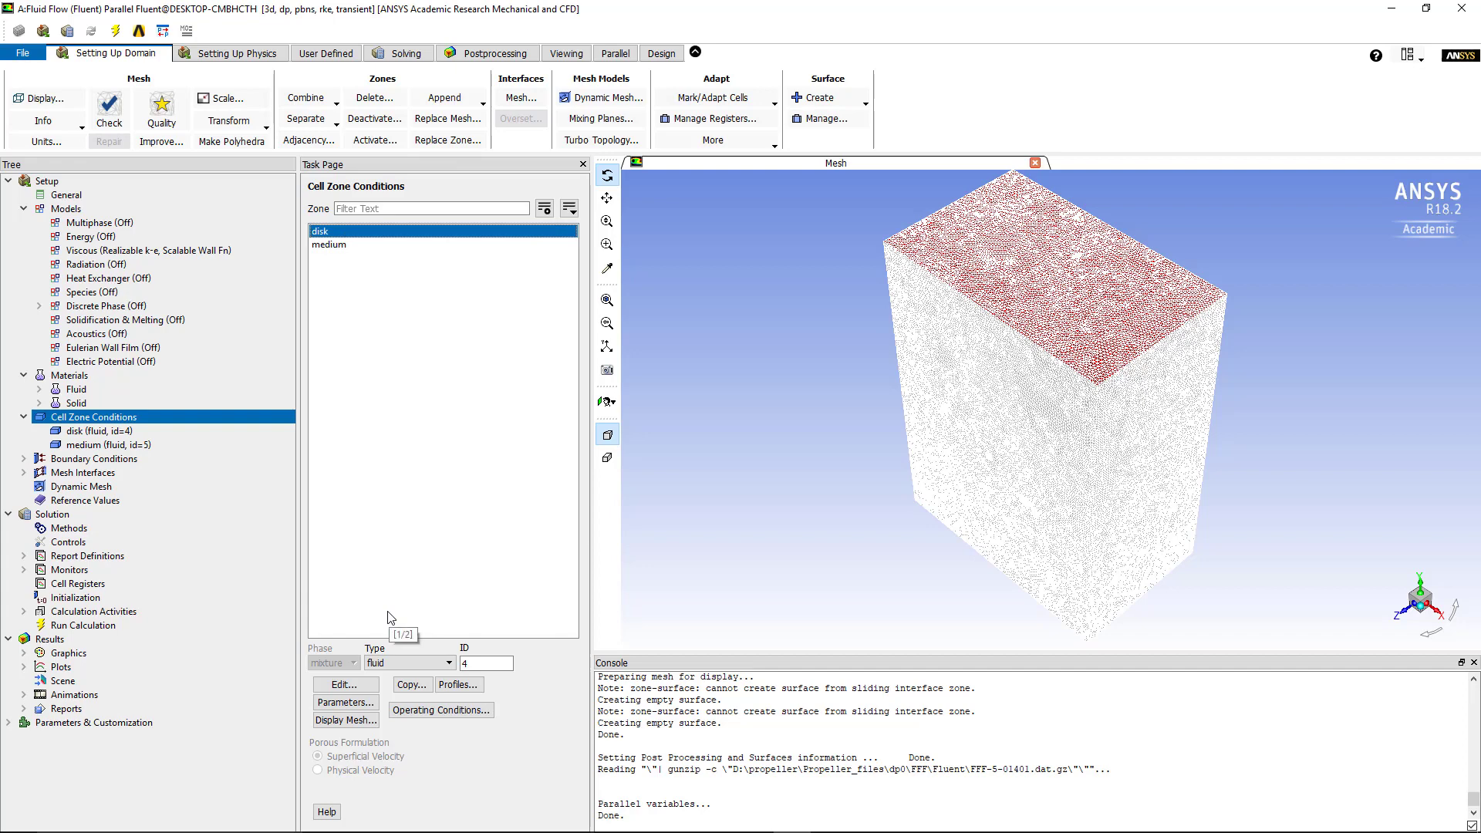
- Enable mesh motion on the disk zone at 6500 rpm about the Y axis
left_click(342, 685)
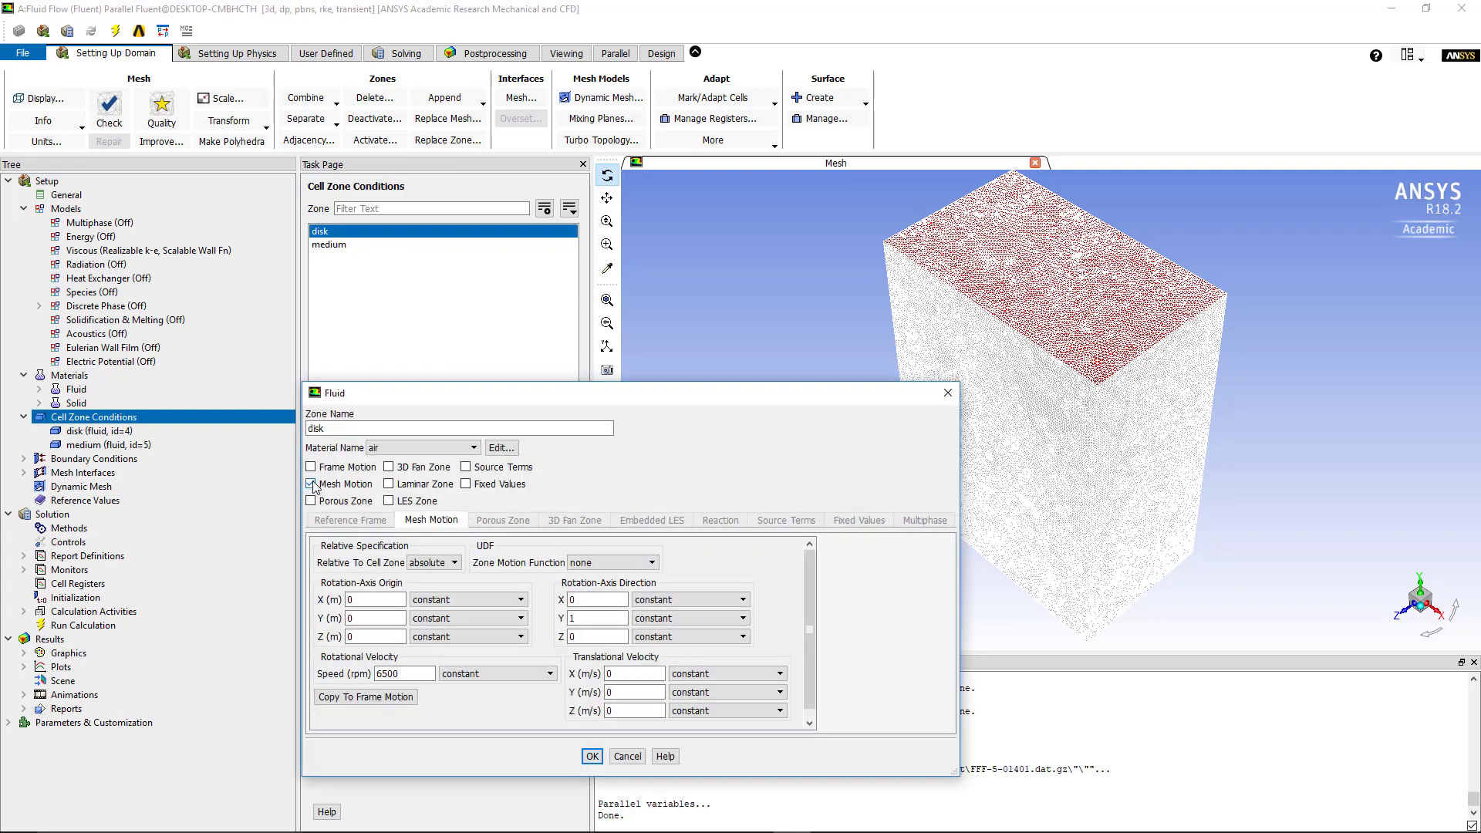
left_click_drag(485, 401, 509, 333)
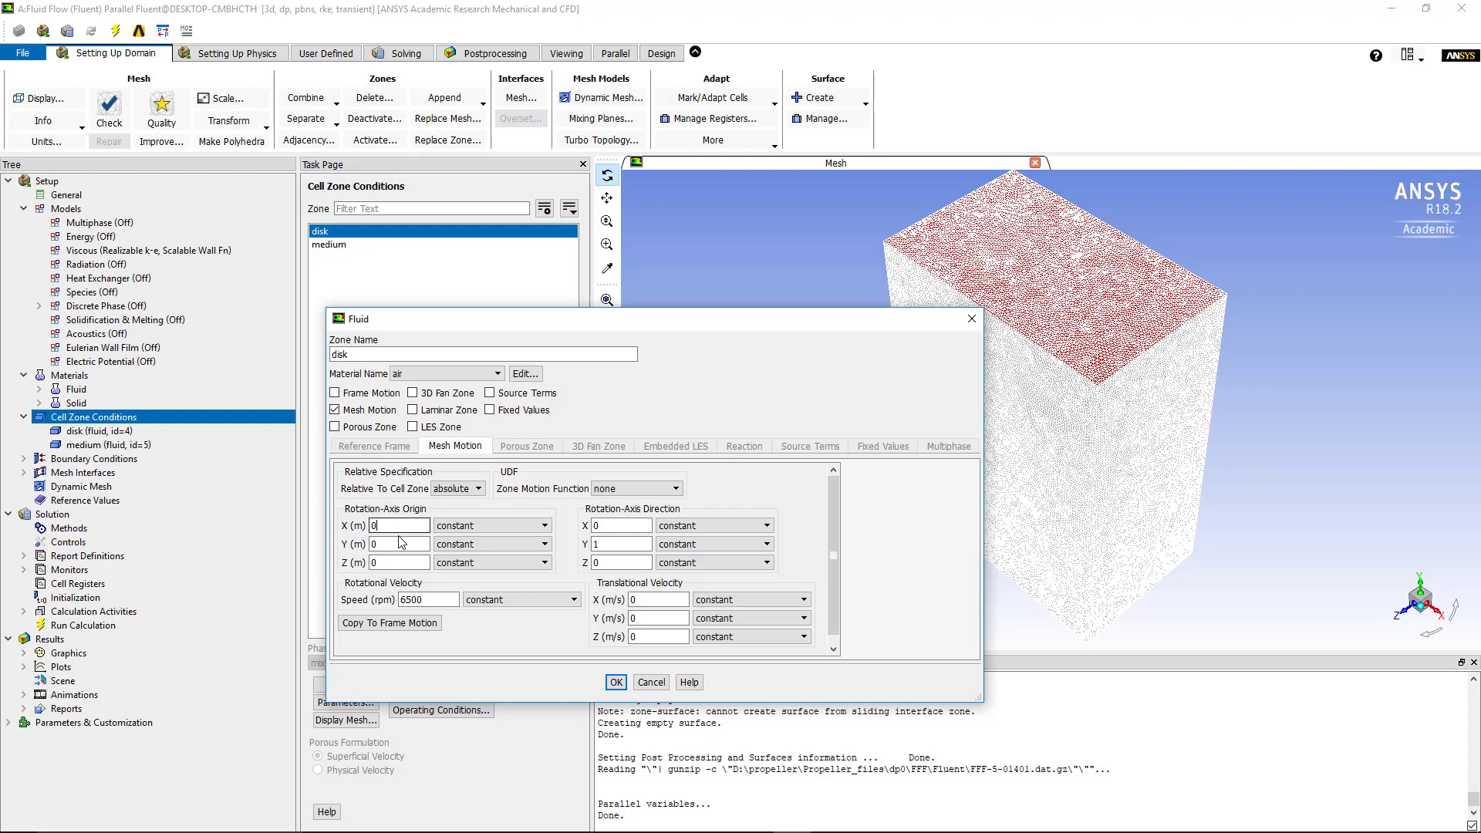
left_click(399, 562)
left_click_drag(436, 600, 360, 607)
left_click(614, 683)
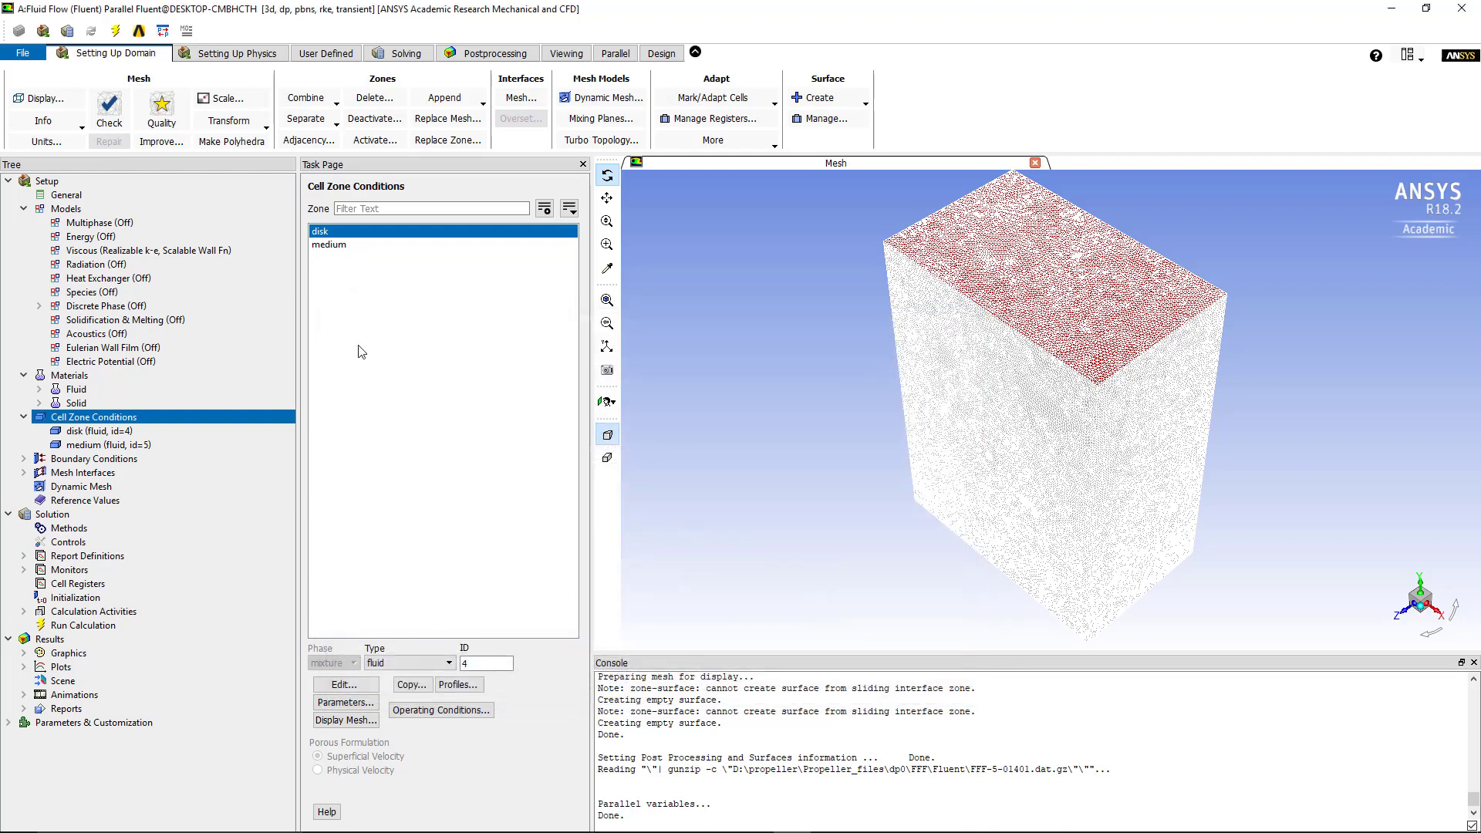
- Accept 101325 Pa operating pressure with gravity, then list the boundary condition zones
left_click(340, 245)
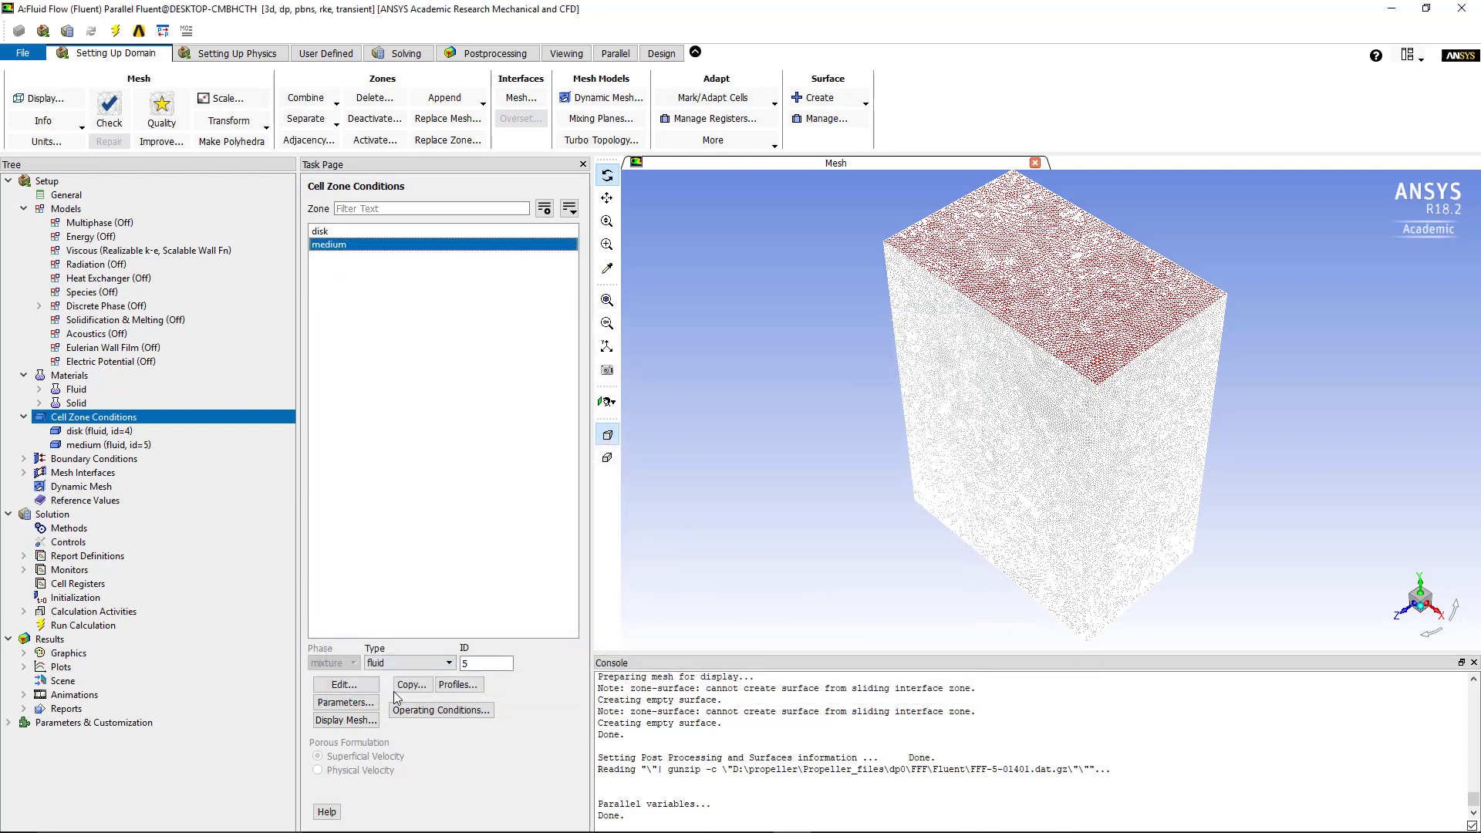
left_click(434, 714)
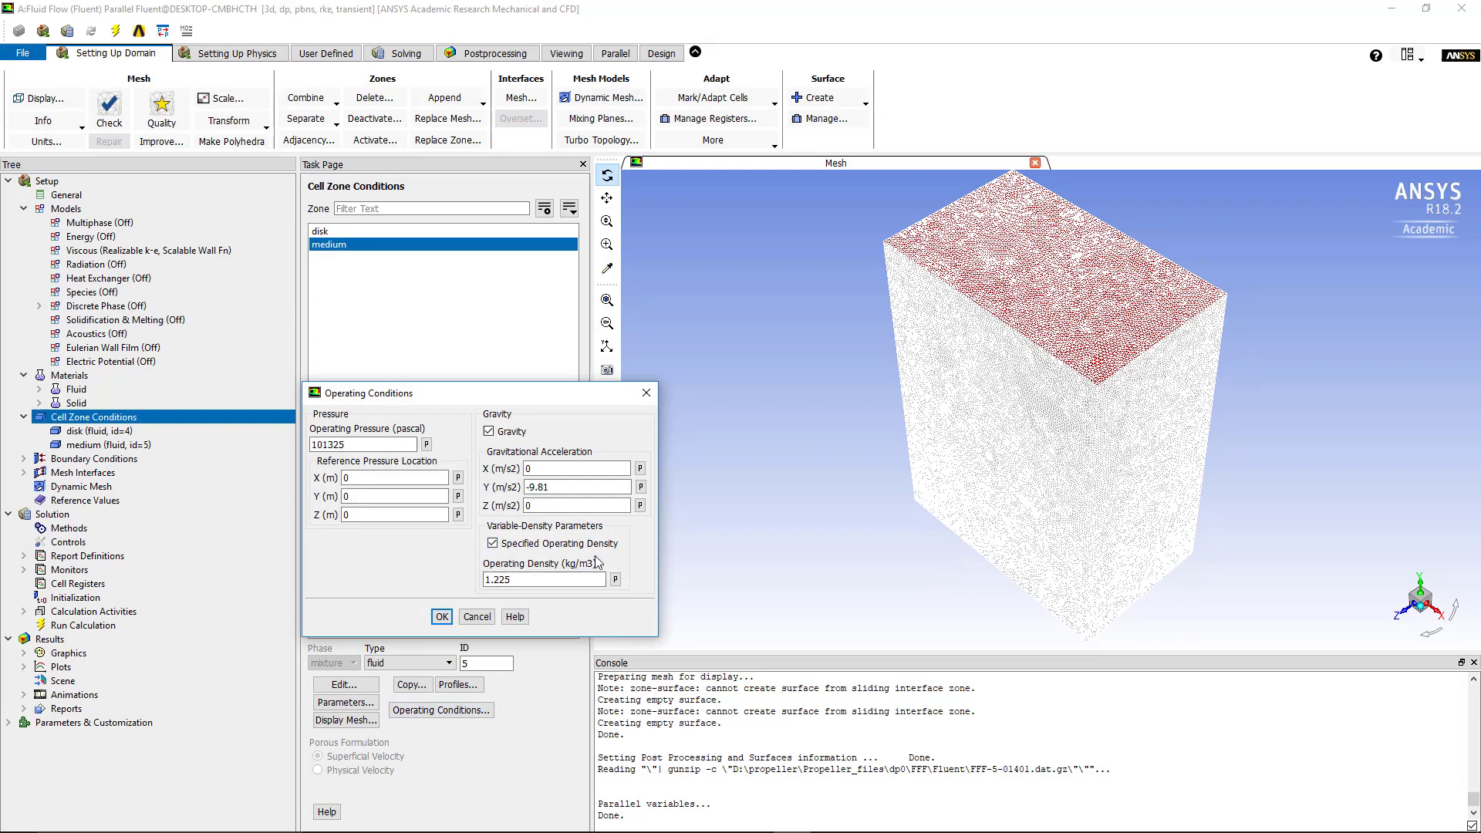
left_click(442, 617)
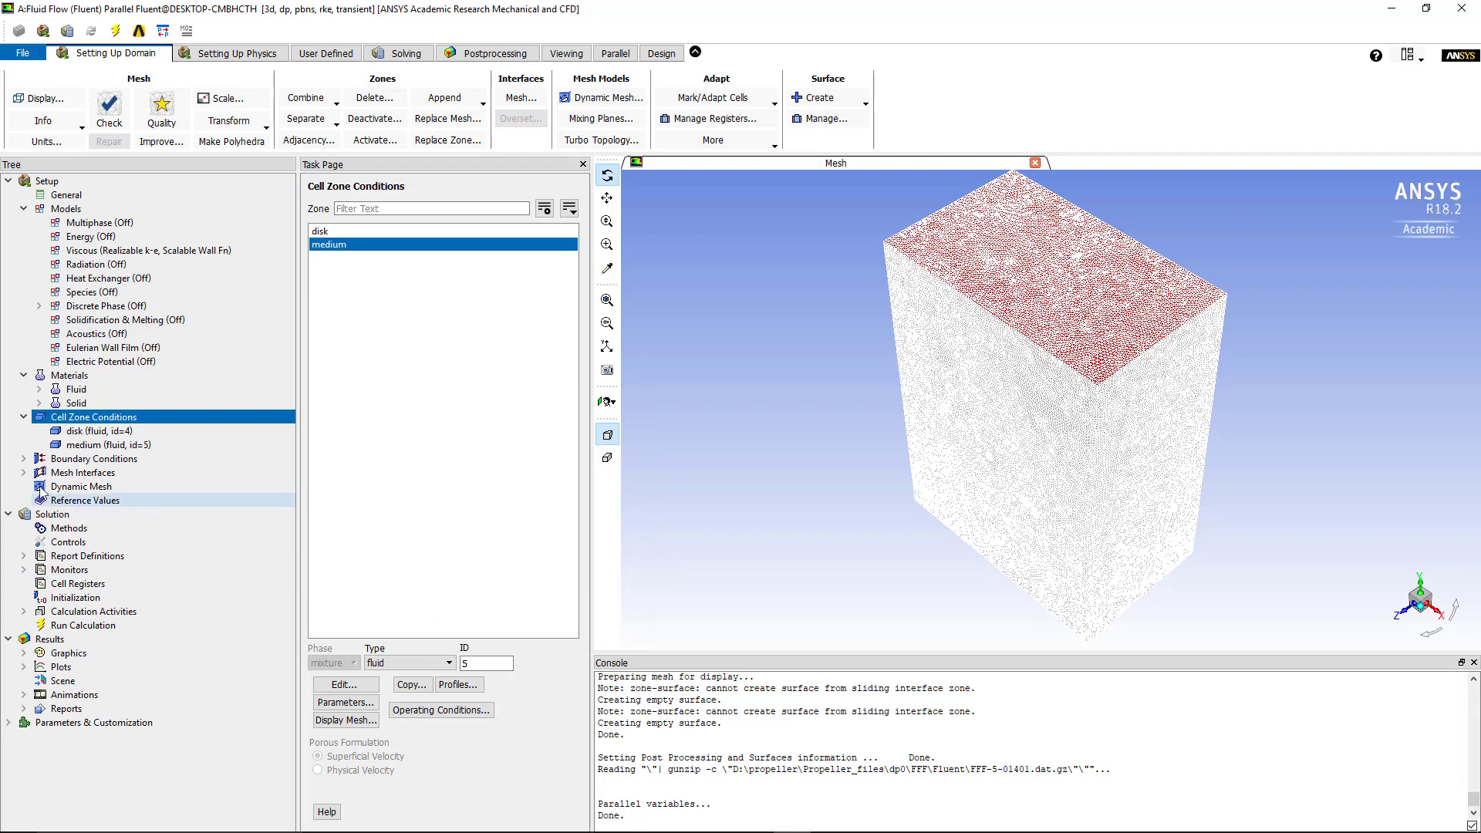
double_click(90, 459)
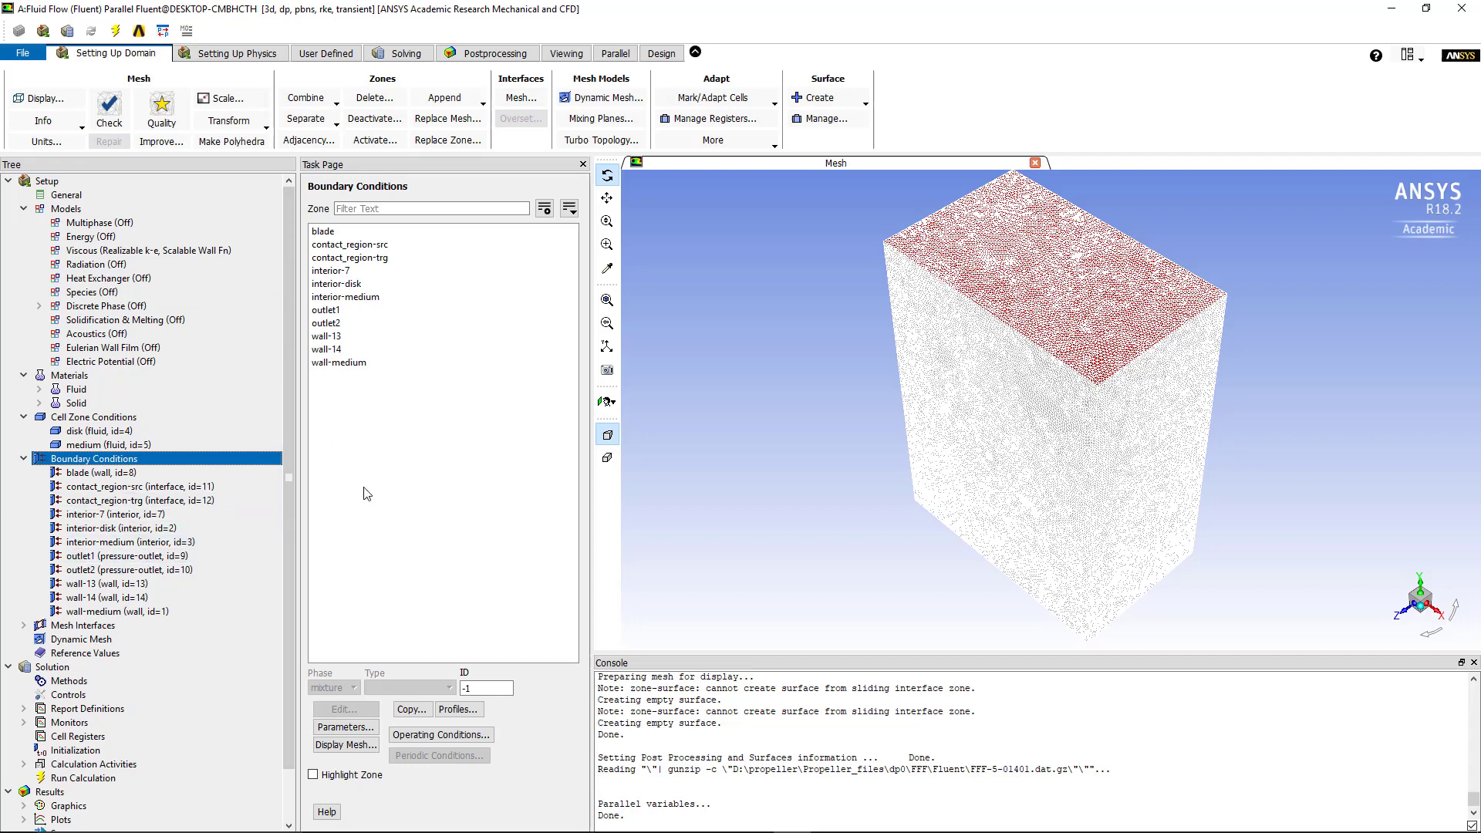
double_click(79, 627)
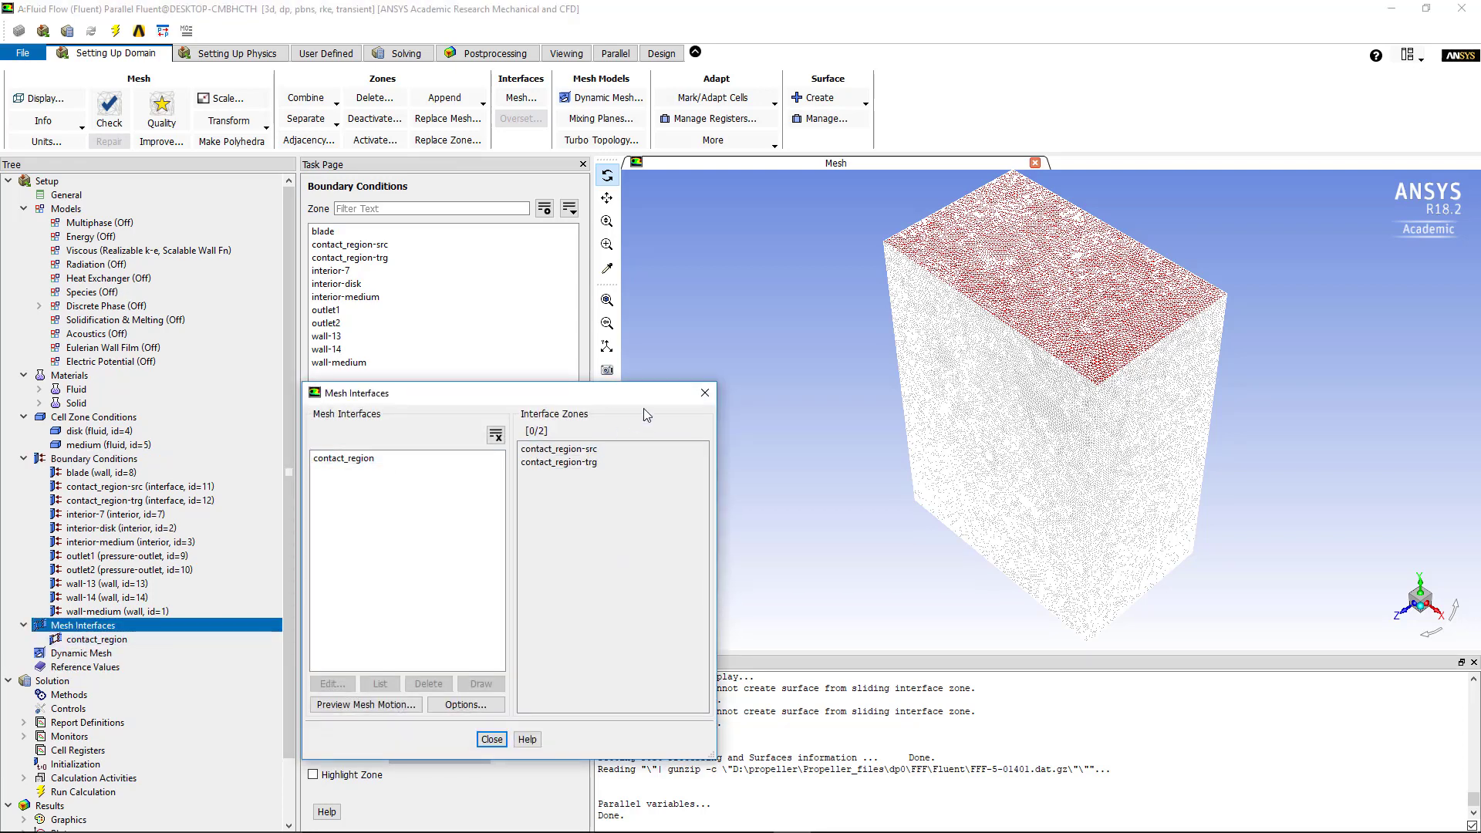
left_click(704, 393)
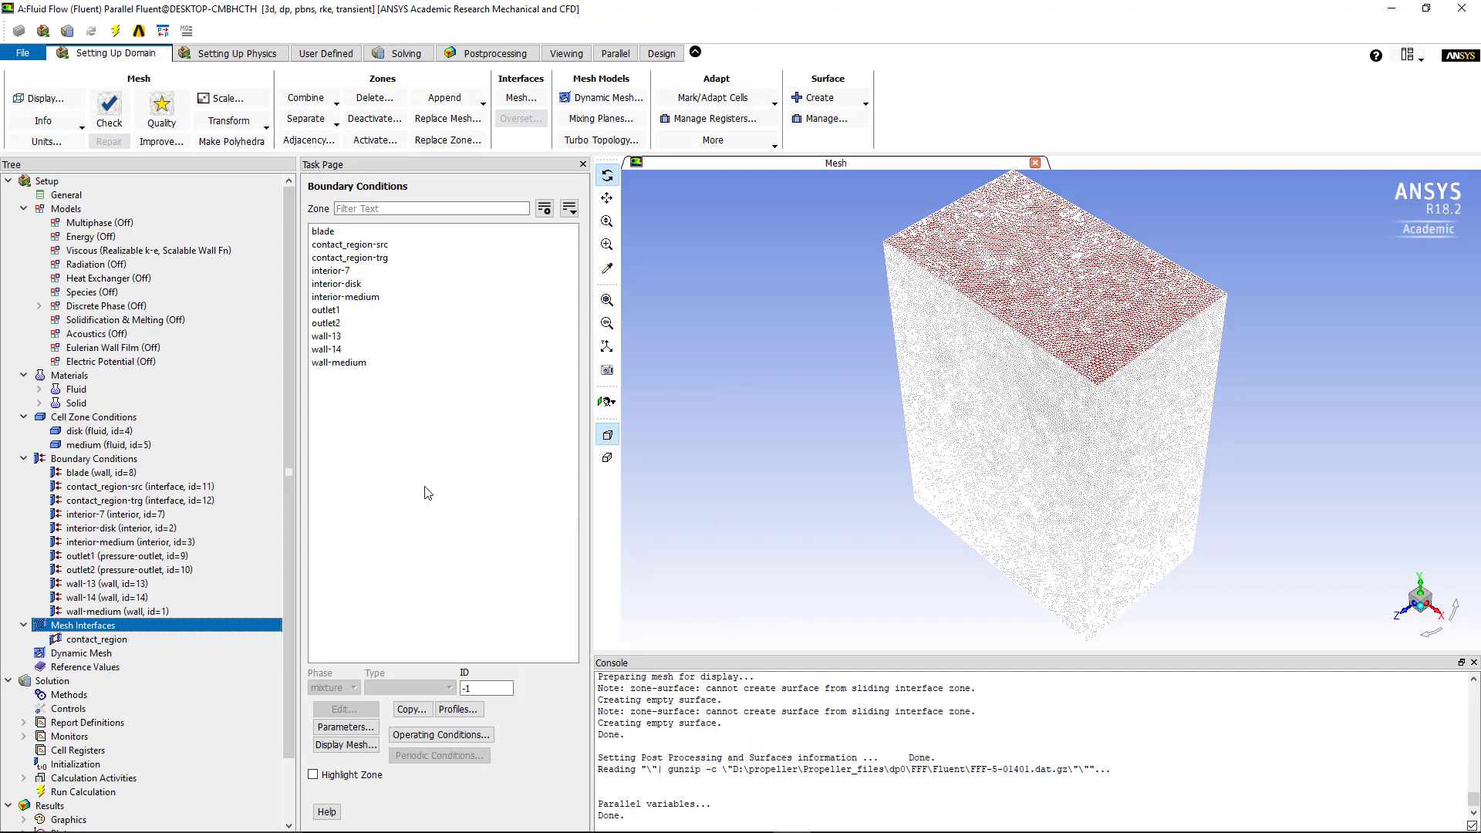
left_click(328, 233)
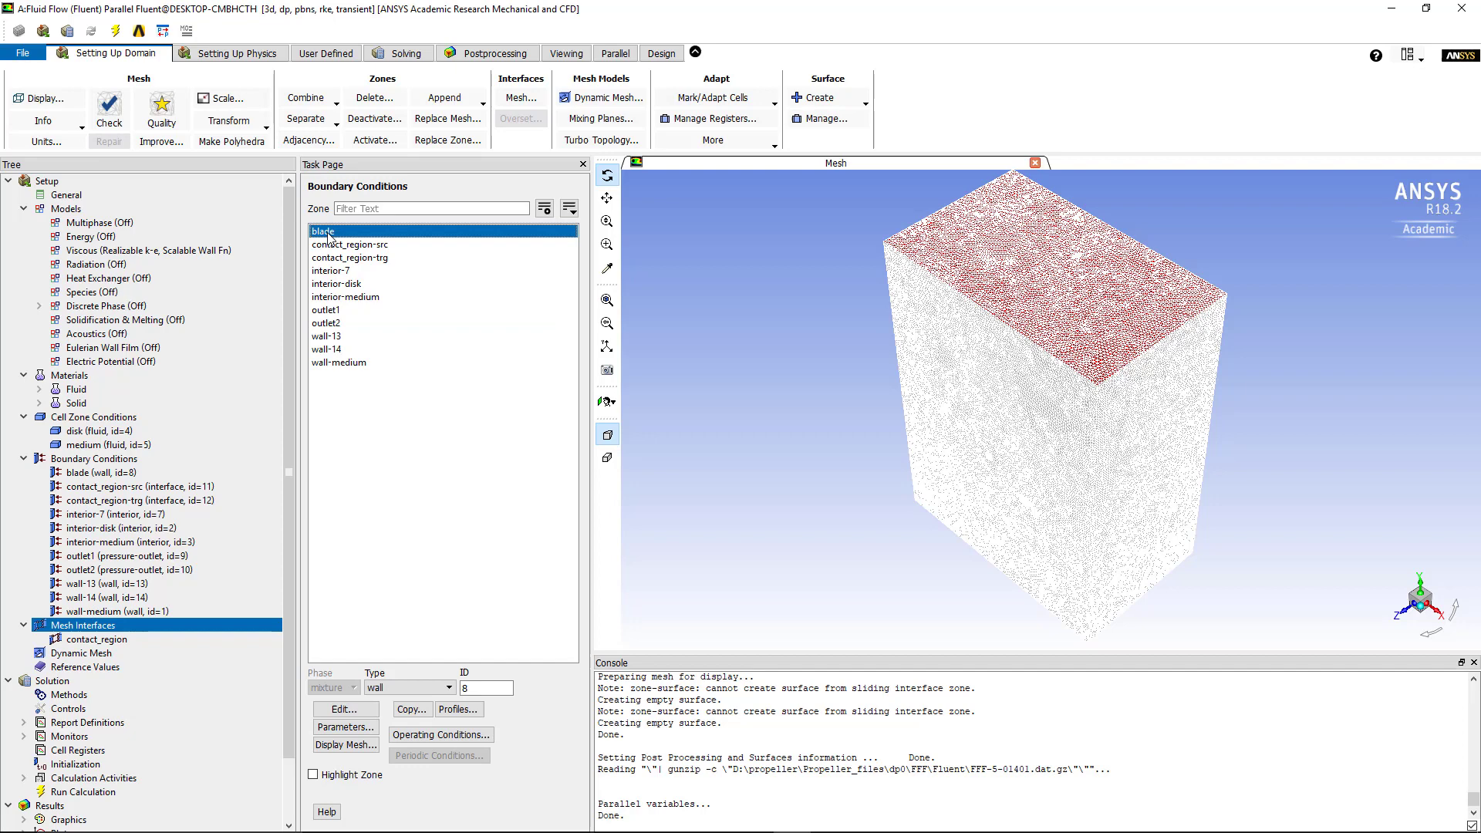
left_click(374, 324)
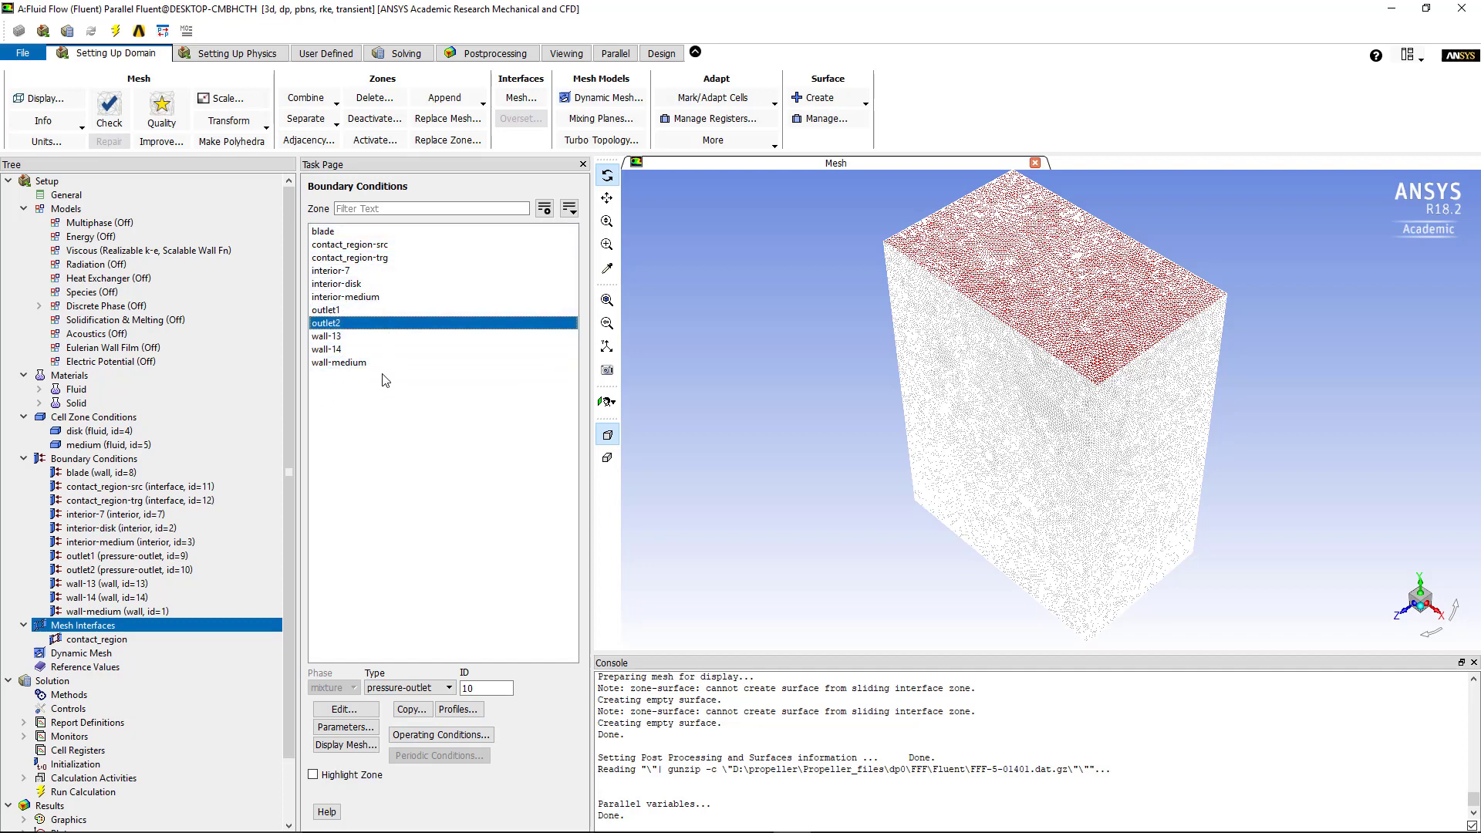
- Open Calculation Activities, close Autosave unchanged, and start a new solution data export
double_click(75, 683)
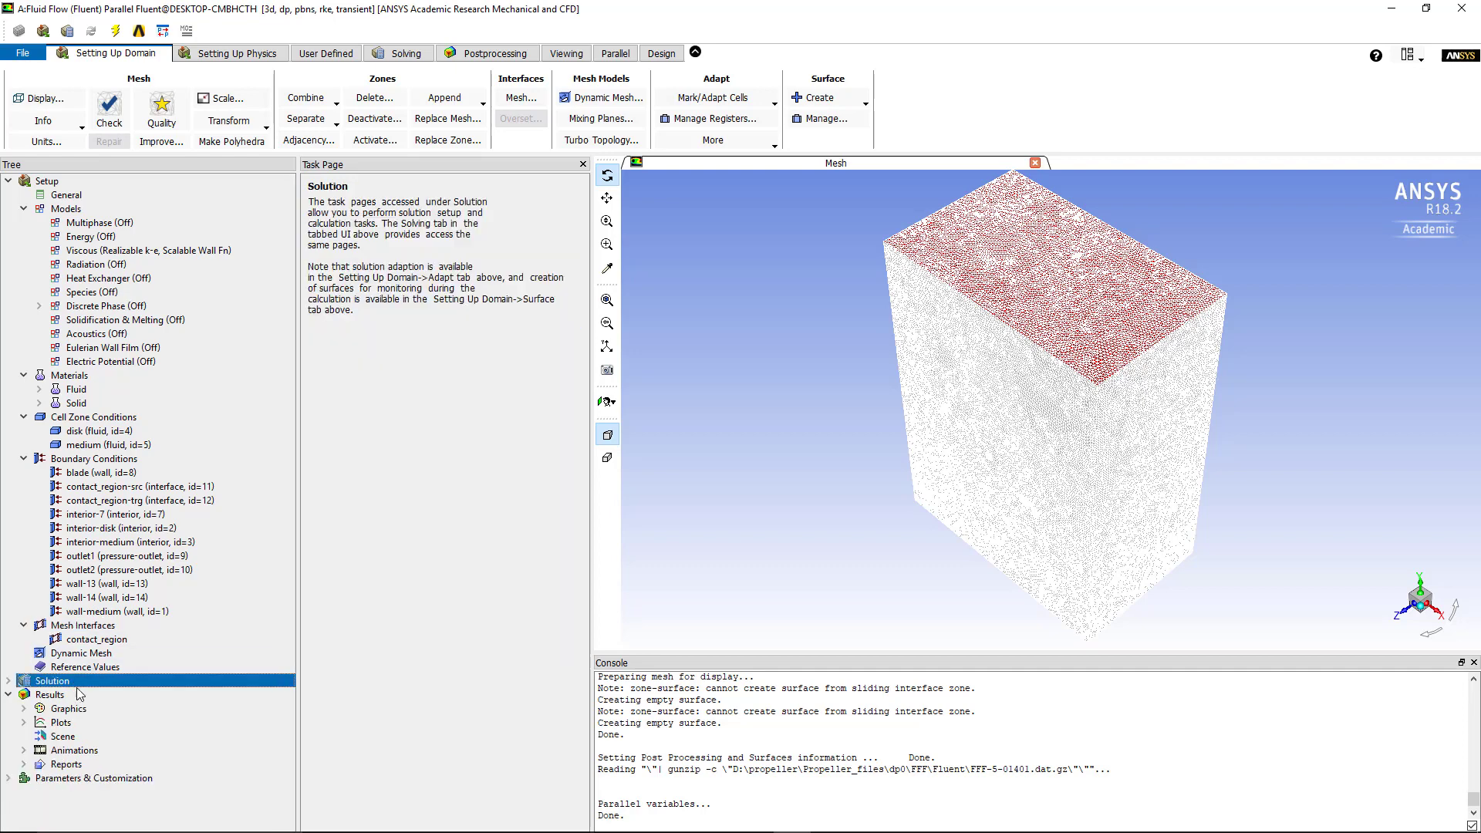
left_click(10, 681)
double_click(152, 778)
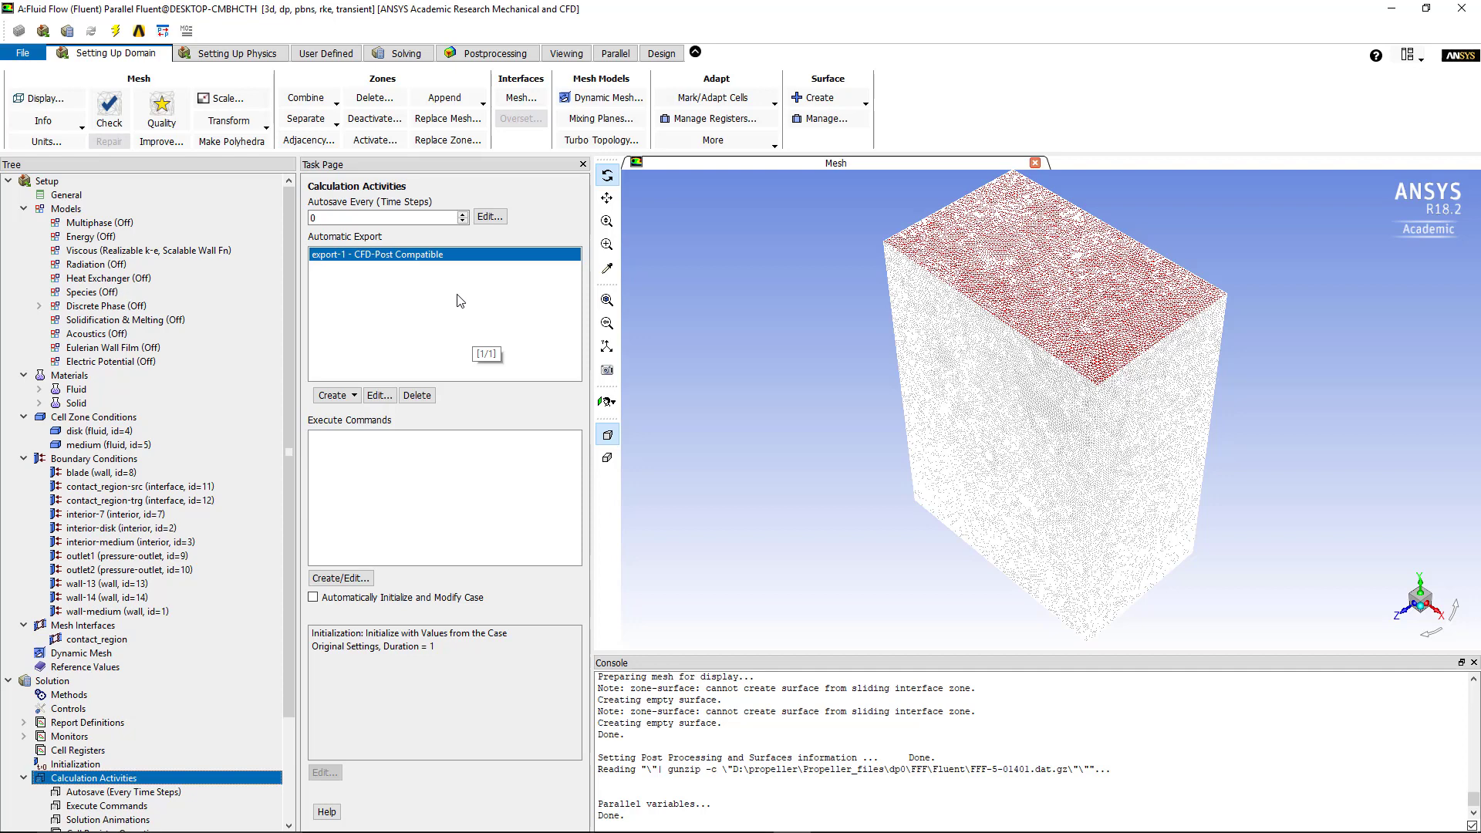
left_click(488, 218)
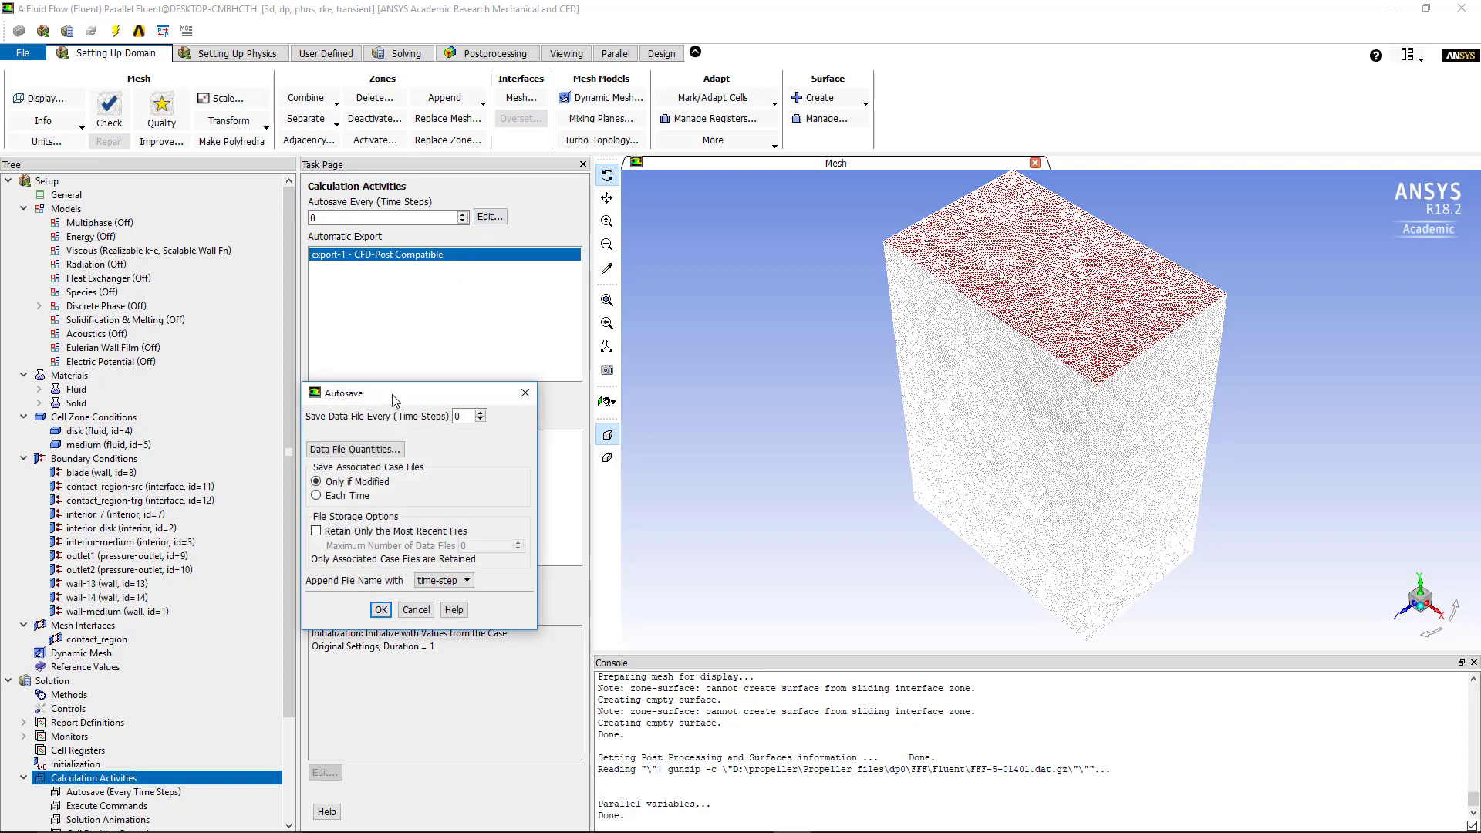
left_click(525, 393)
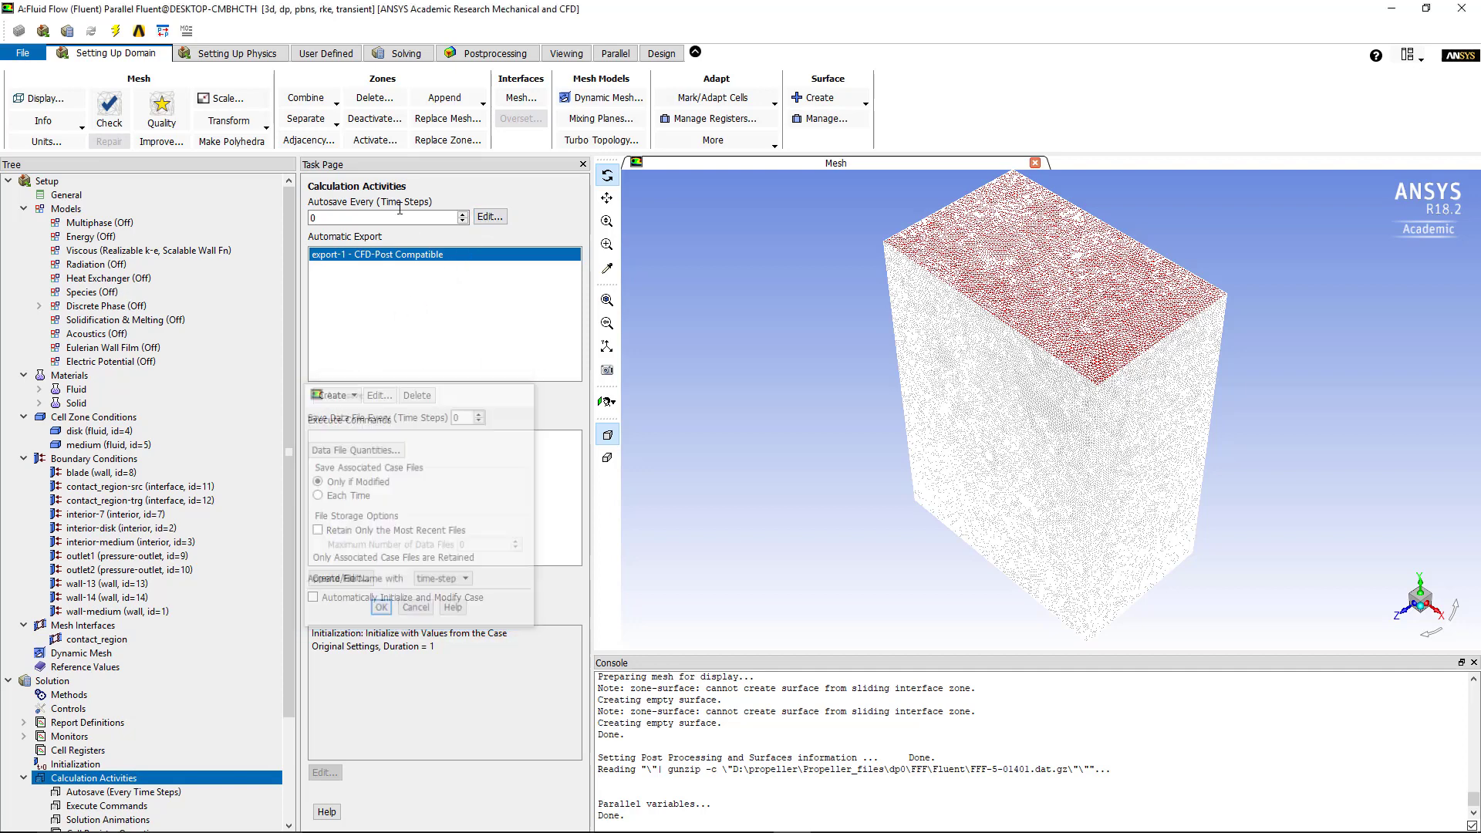
left_click(334, 395)
- Set export-1 to CFD-Post Compatible file type with all quantities selected
left_click(363, 416)
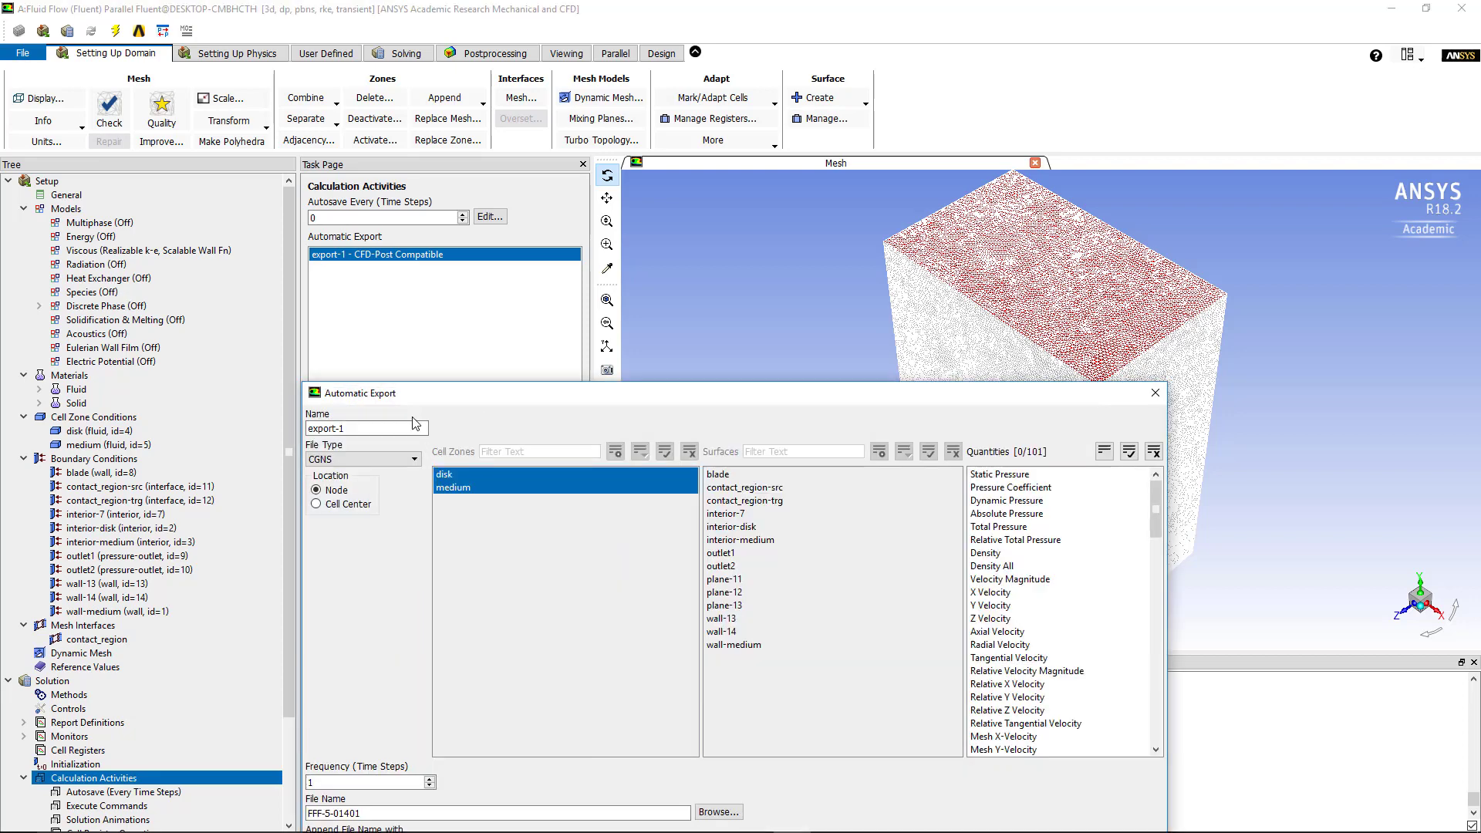
left_click(353, 245)
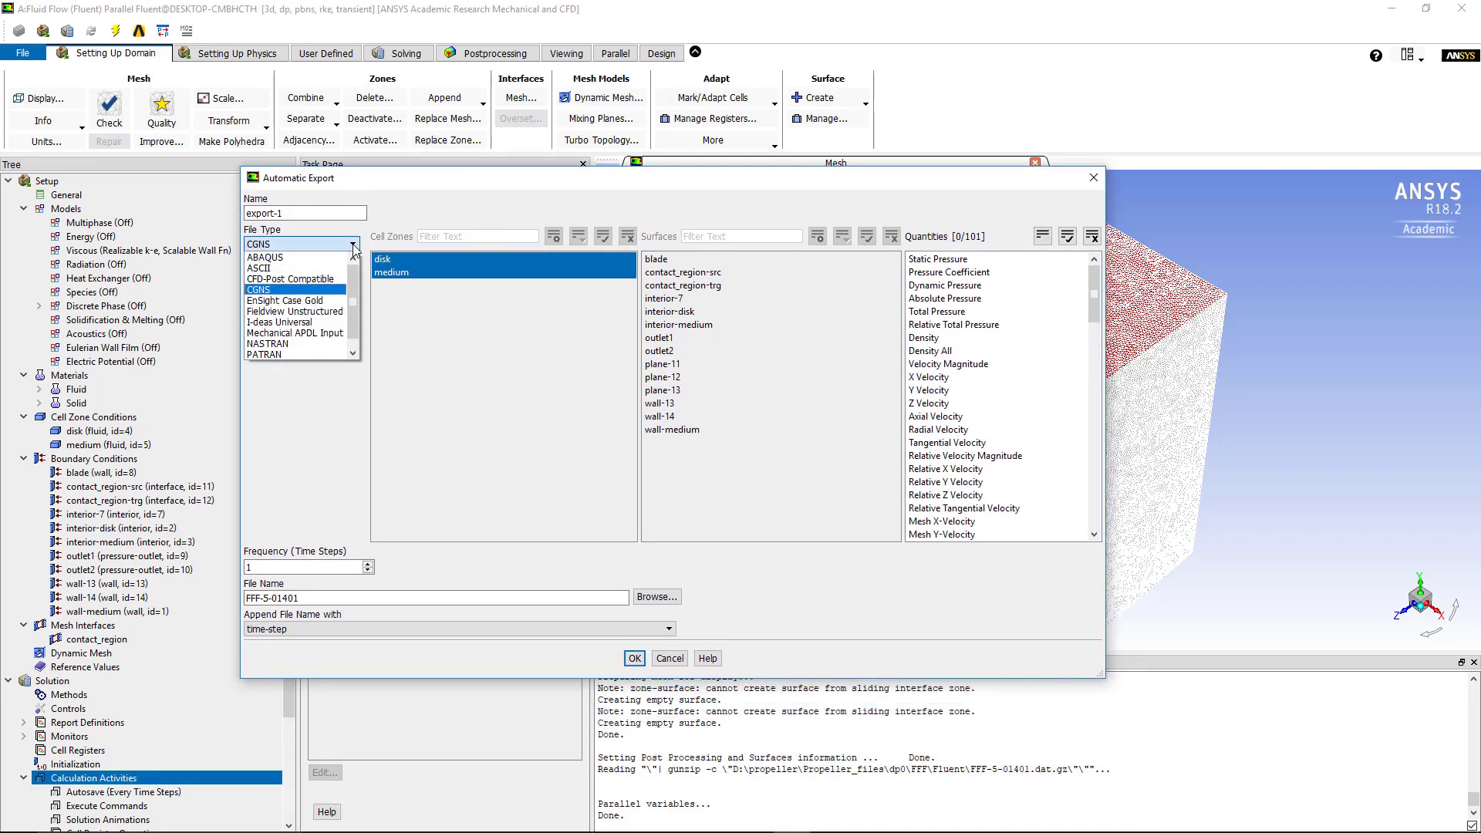
left_click(290, 279)
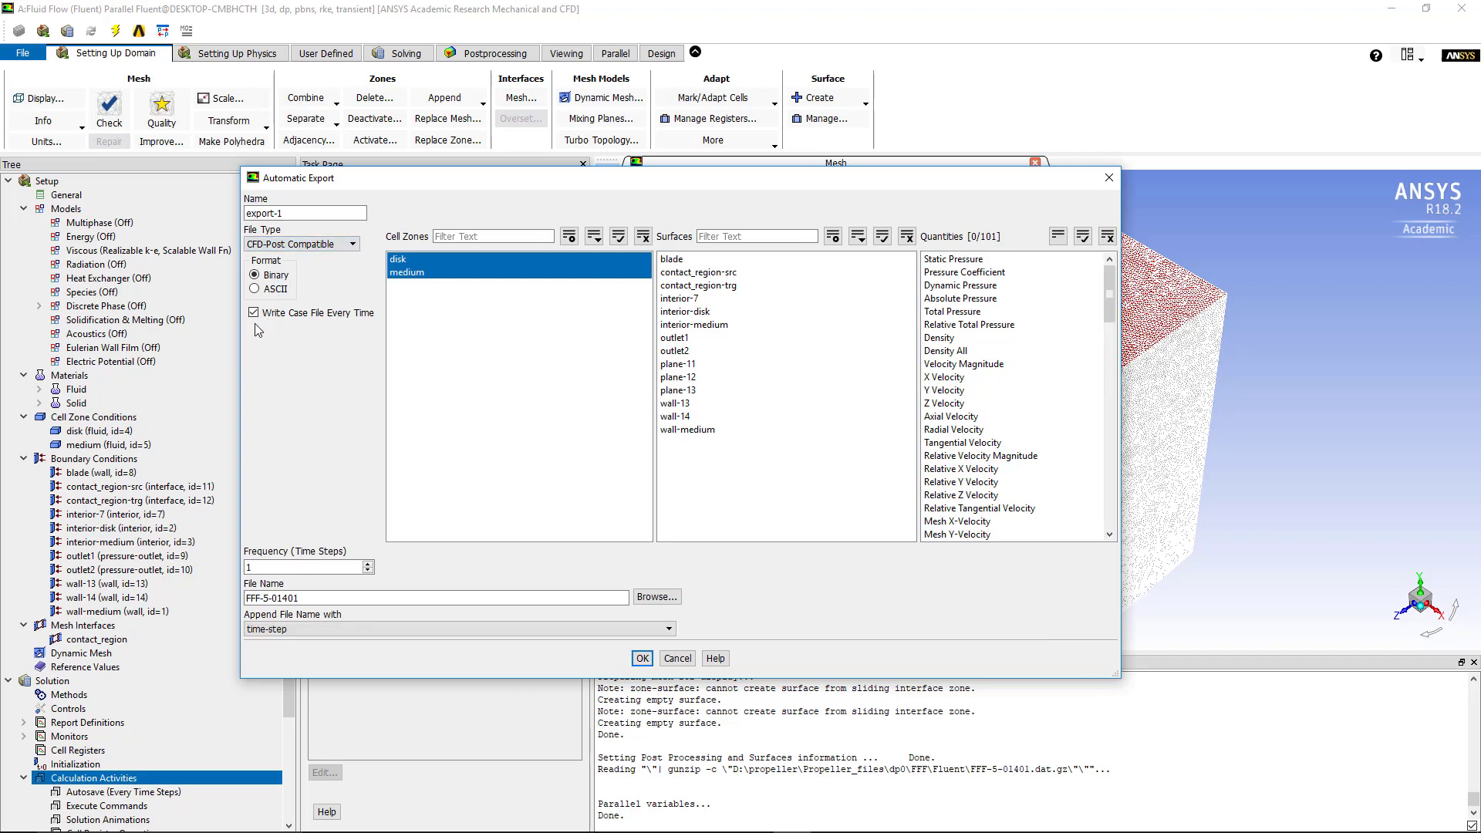
left_click_drag(1067, 260, 1090, 281)
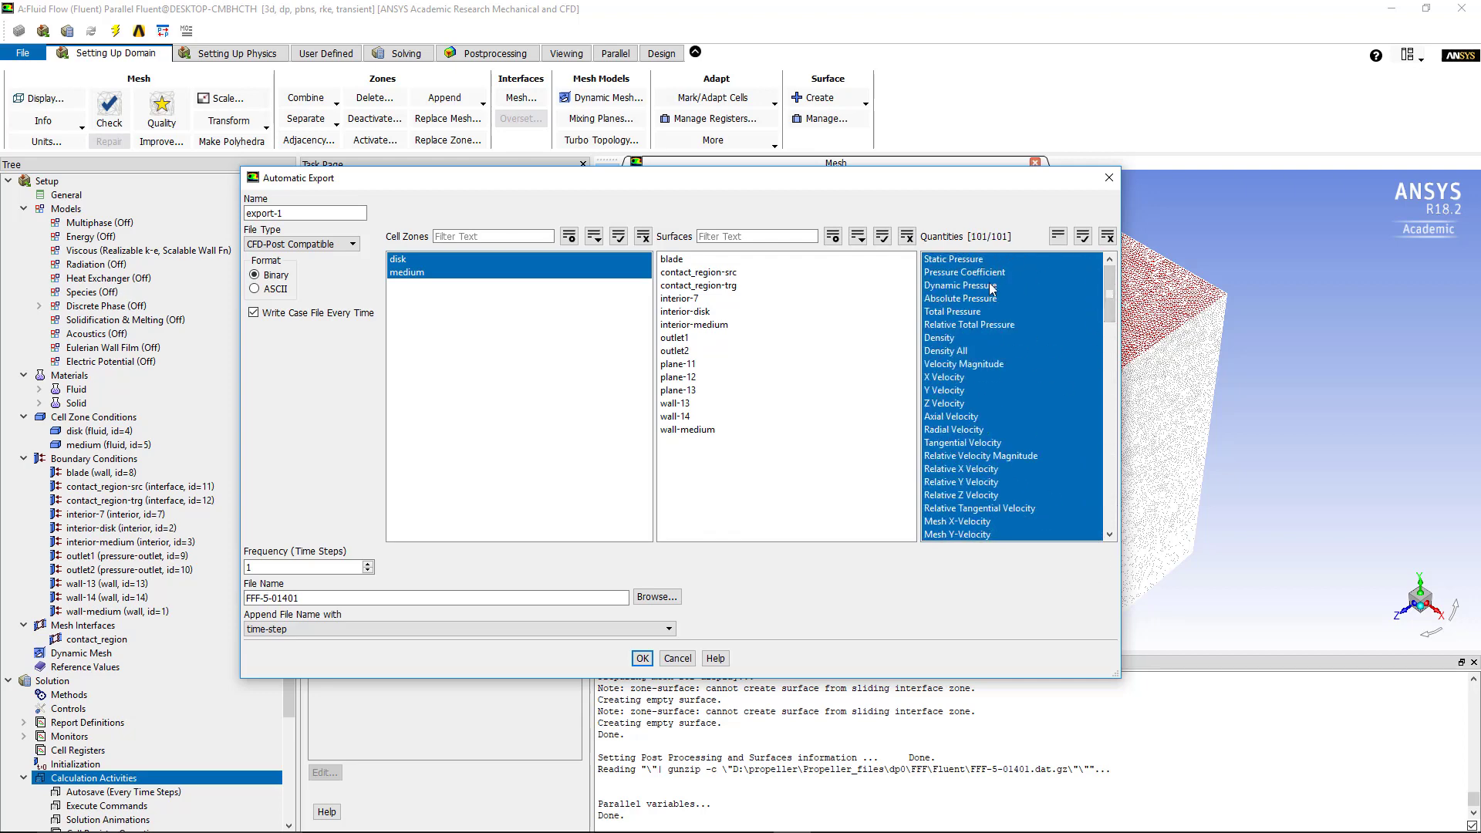
left_click_drag(1109, 282, 1100, 507)
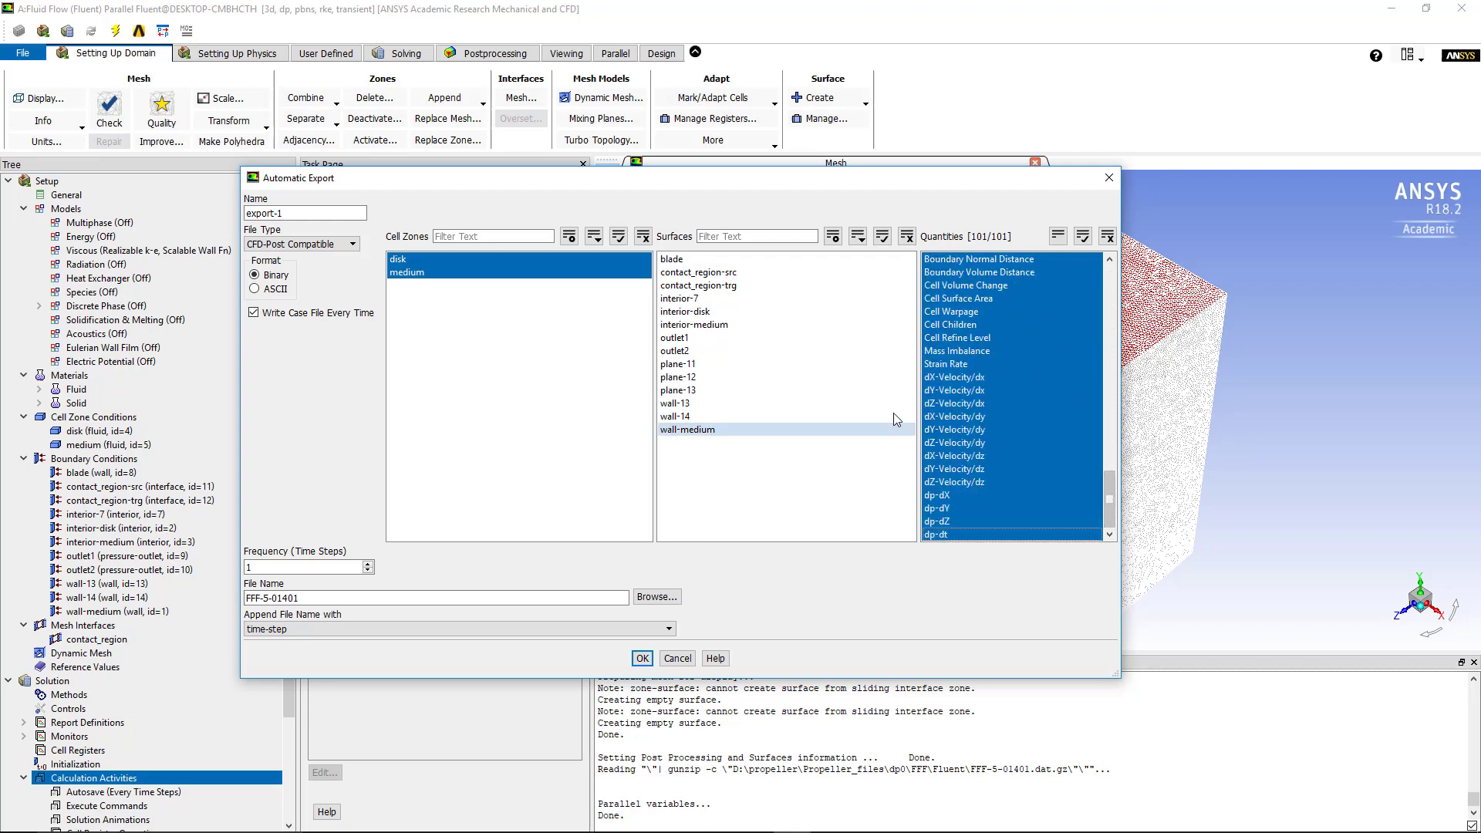
left_click_drag(1108, 493, 1067, 277)
left_click(278, 569)
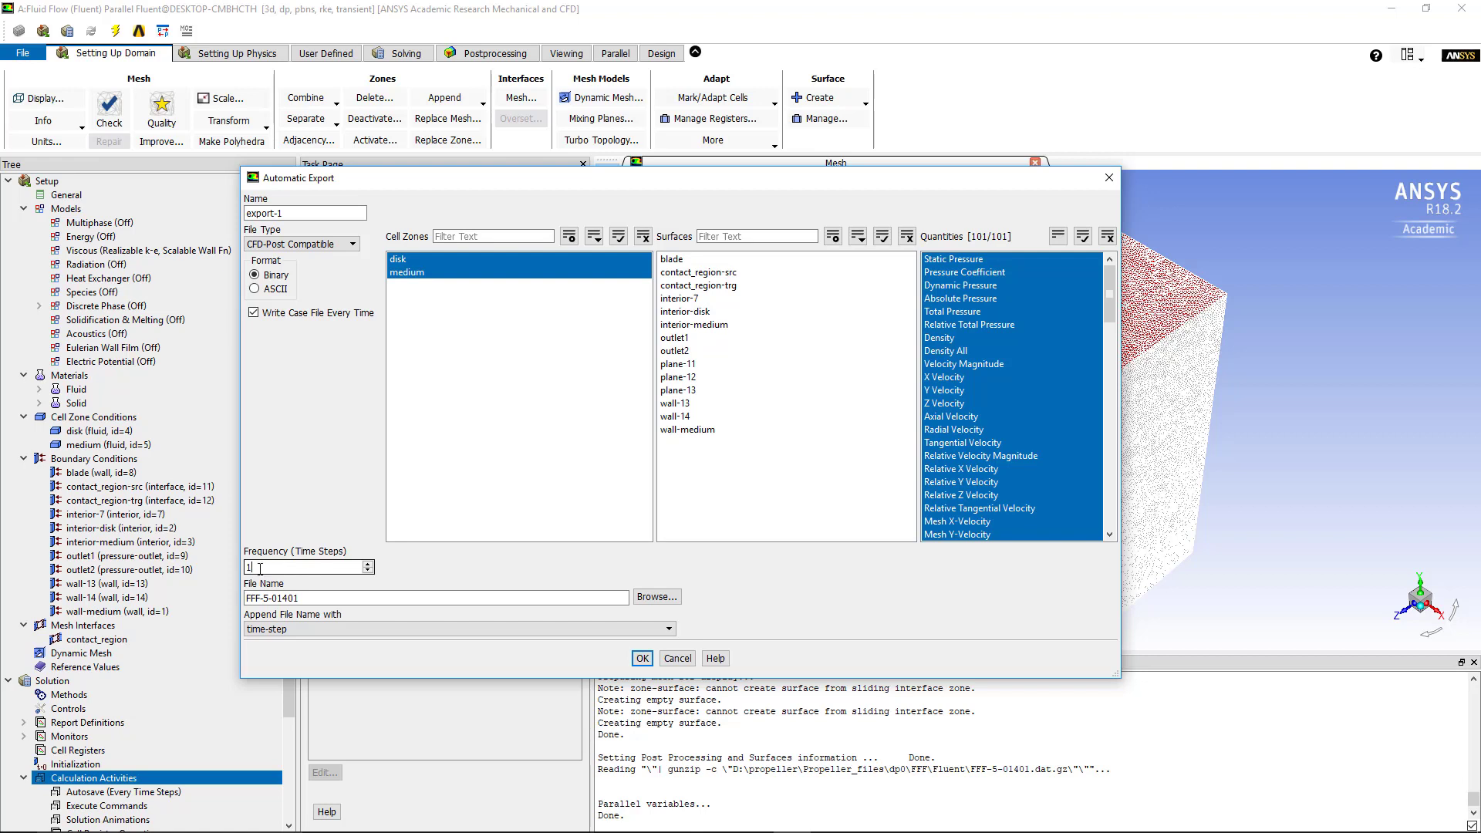
- Set the export frequency to 15 time steps and dismiss the 'export-1 already used' error
double_click(265, 564)
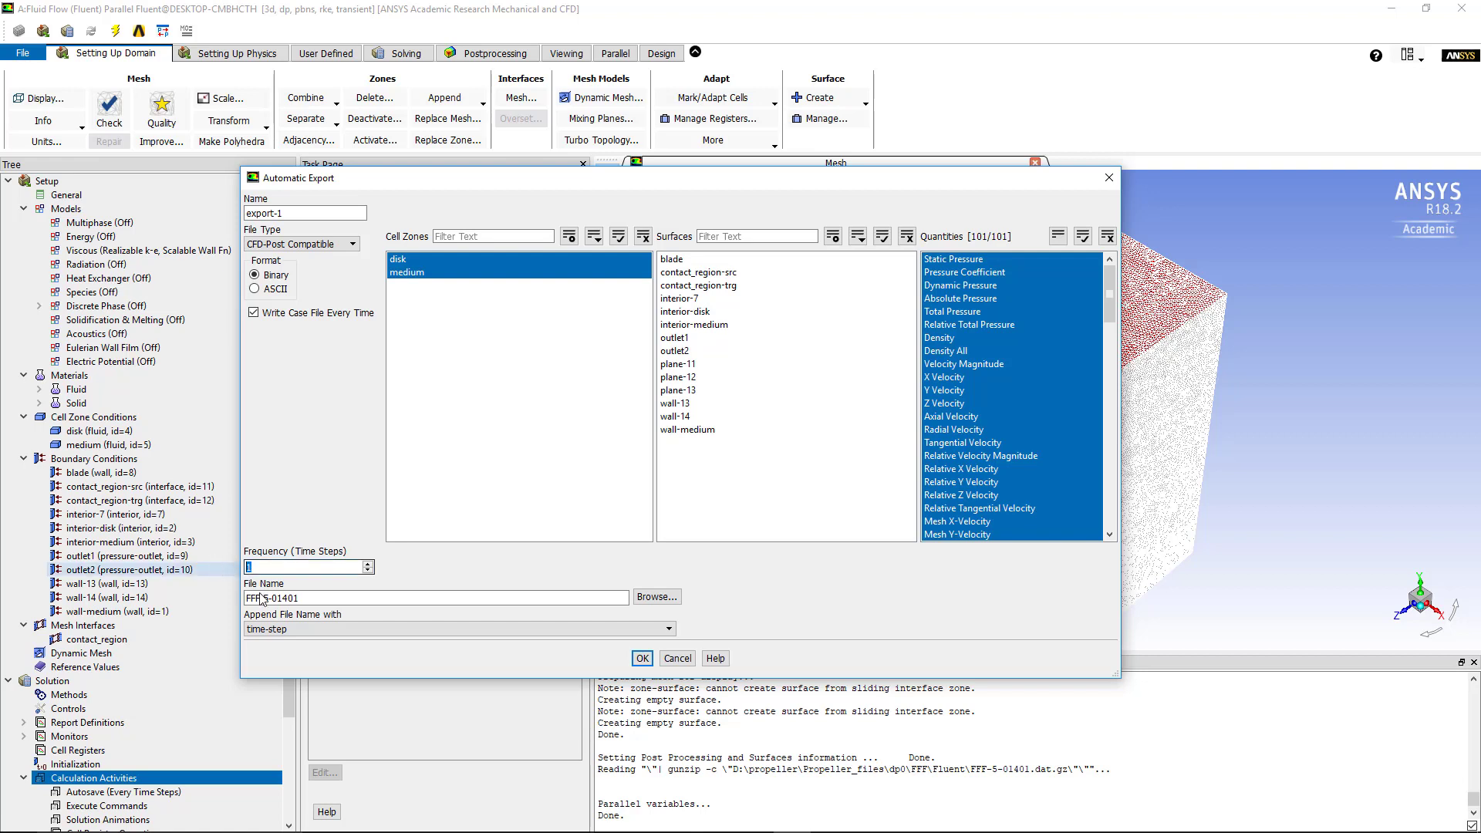
left_click(306, 568)
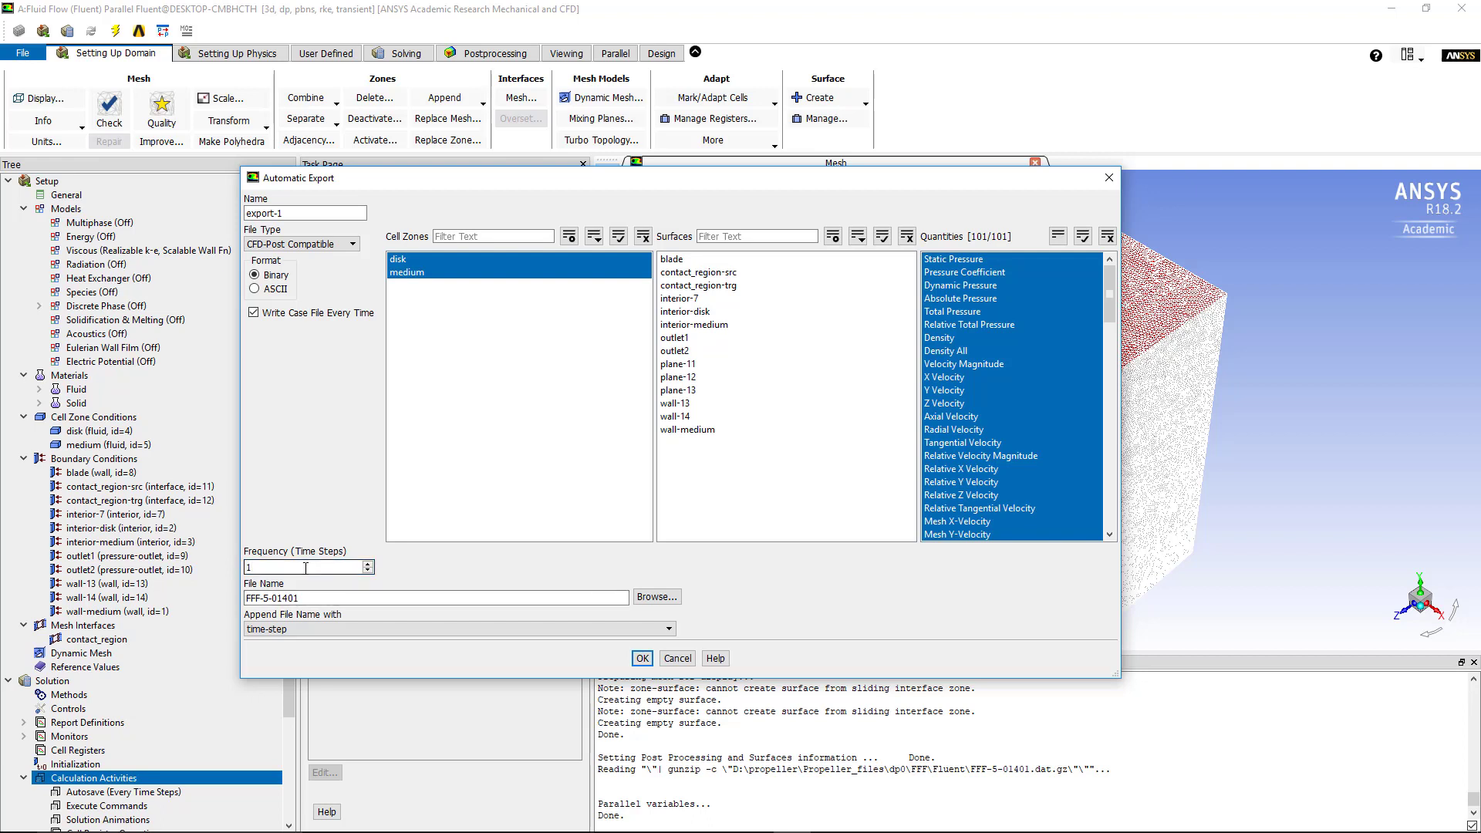
type("00")
left_click_drag(290, 571, 196, 579)
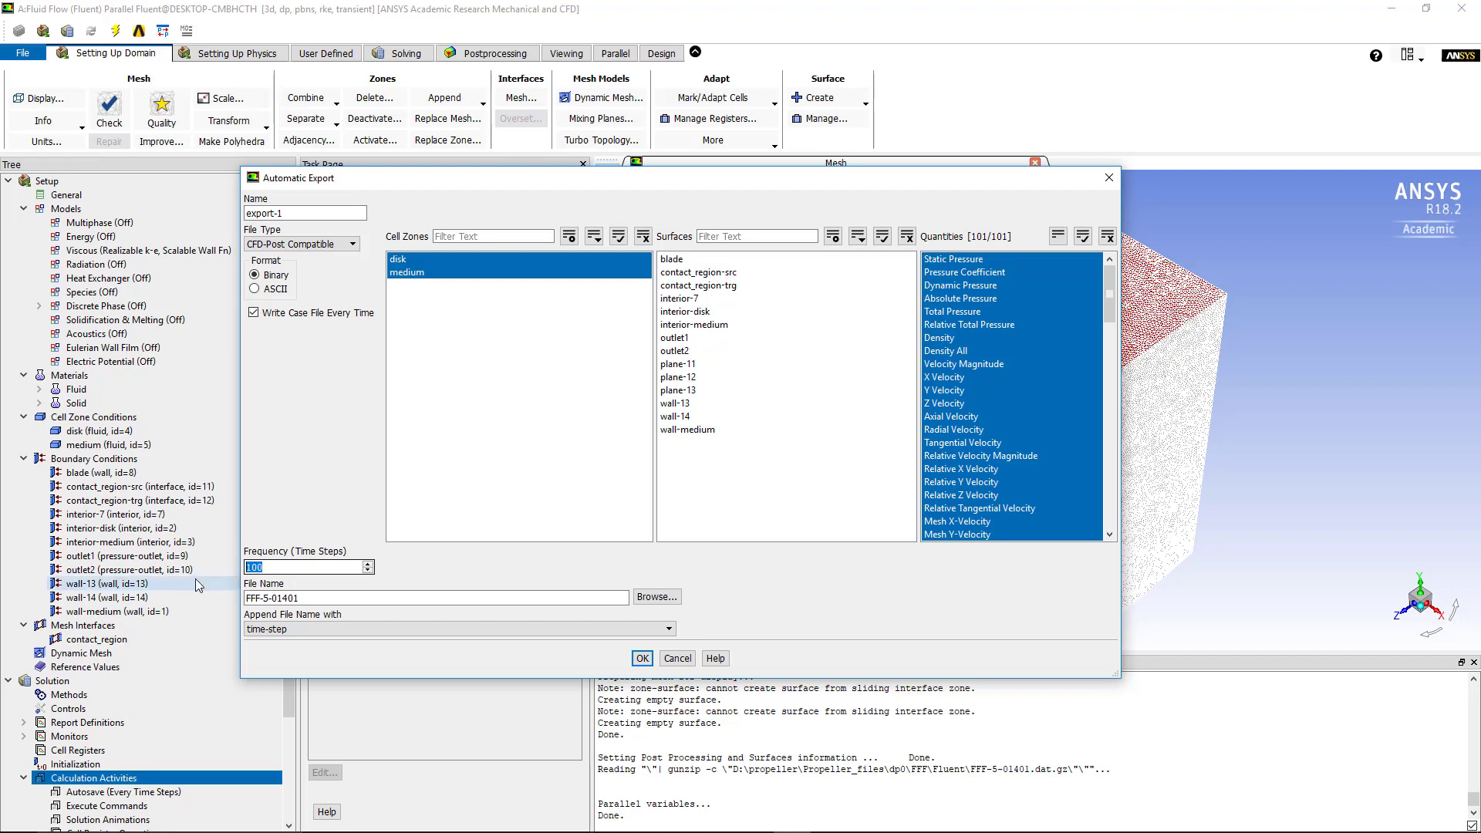
key("BackSpace")
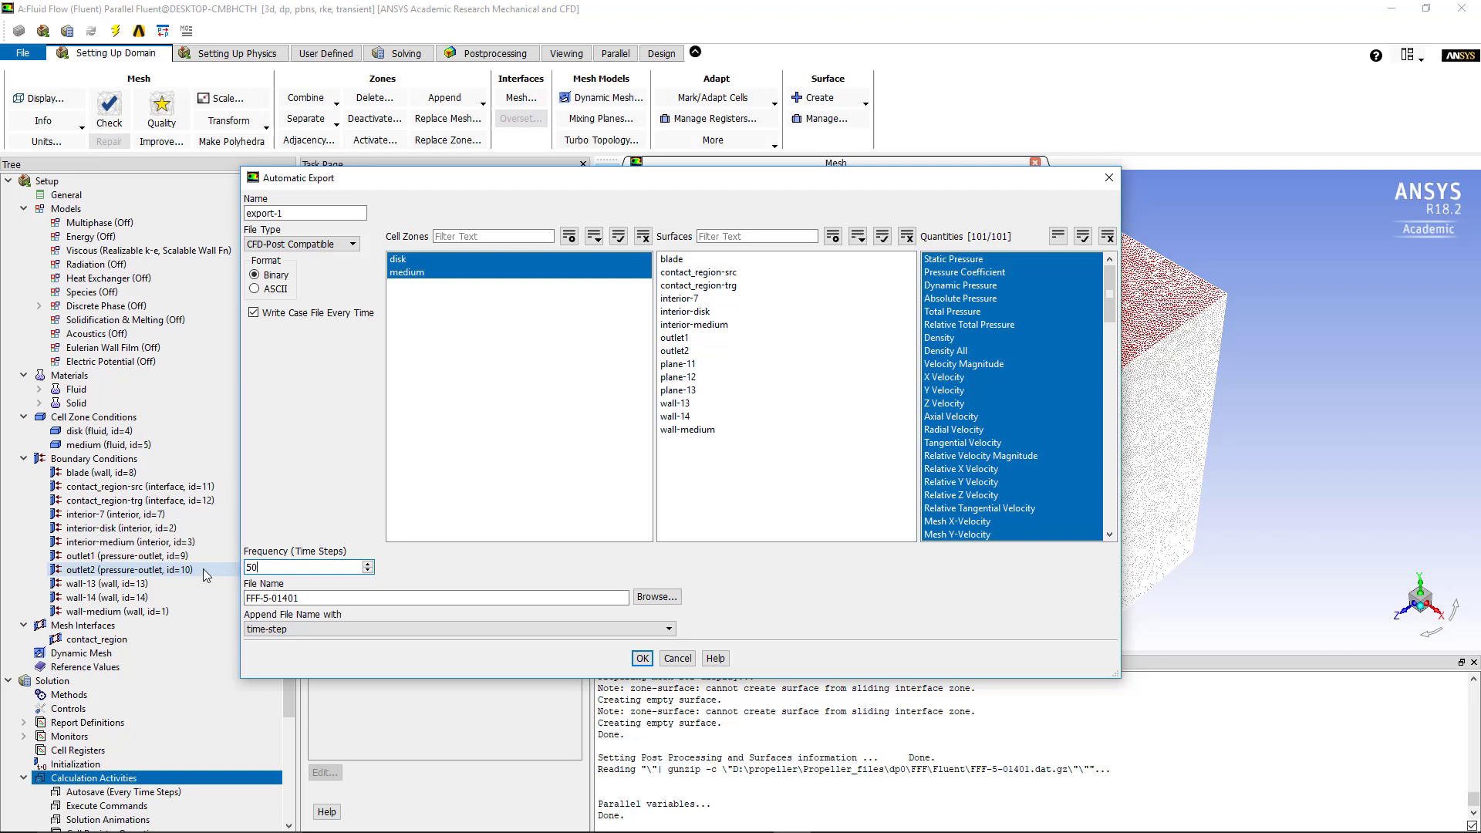
type("15")
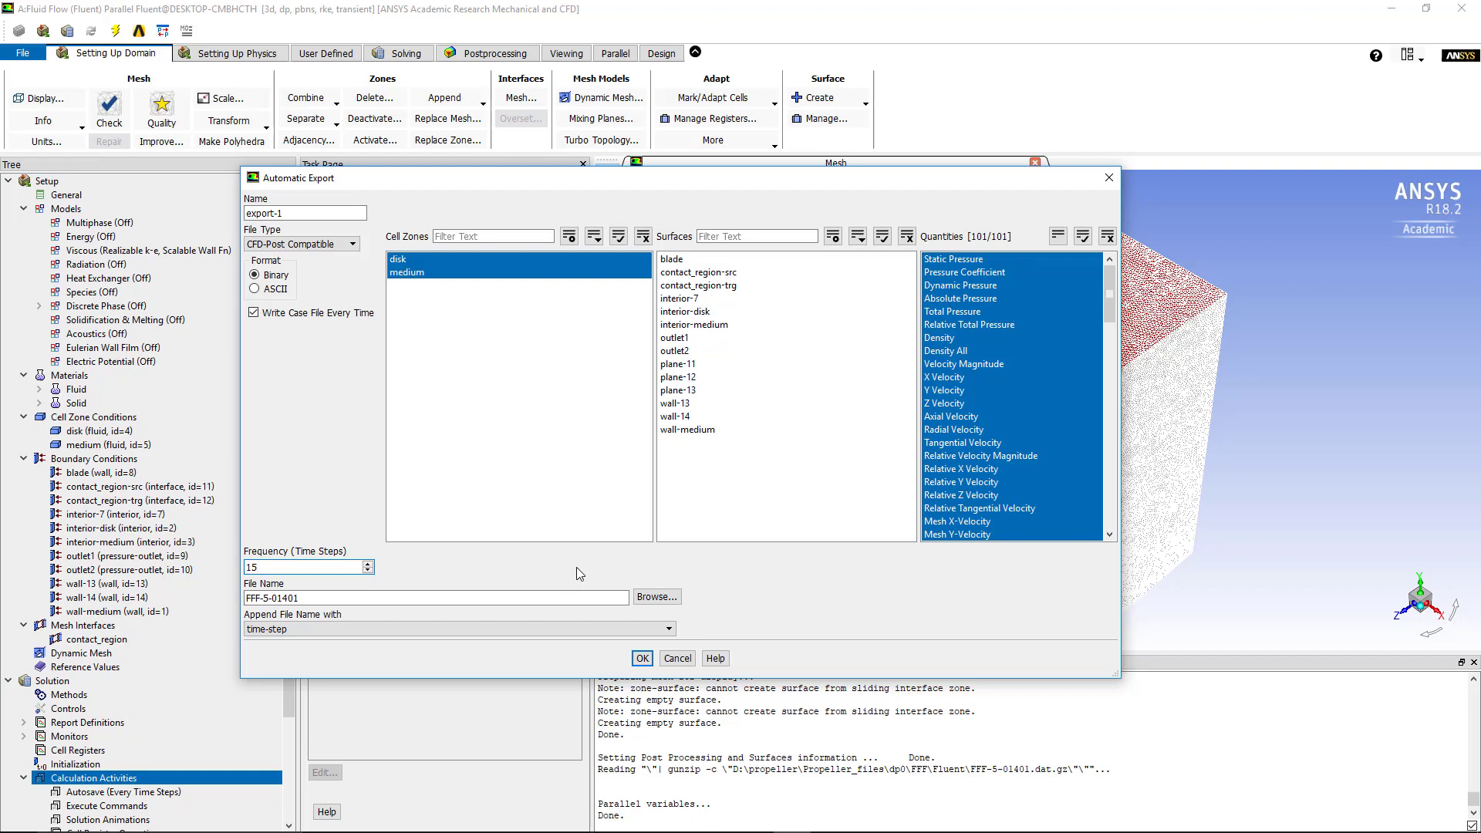
left_click(643, 659)
left_click(962, 463)
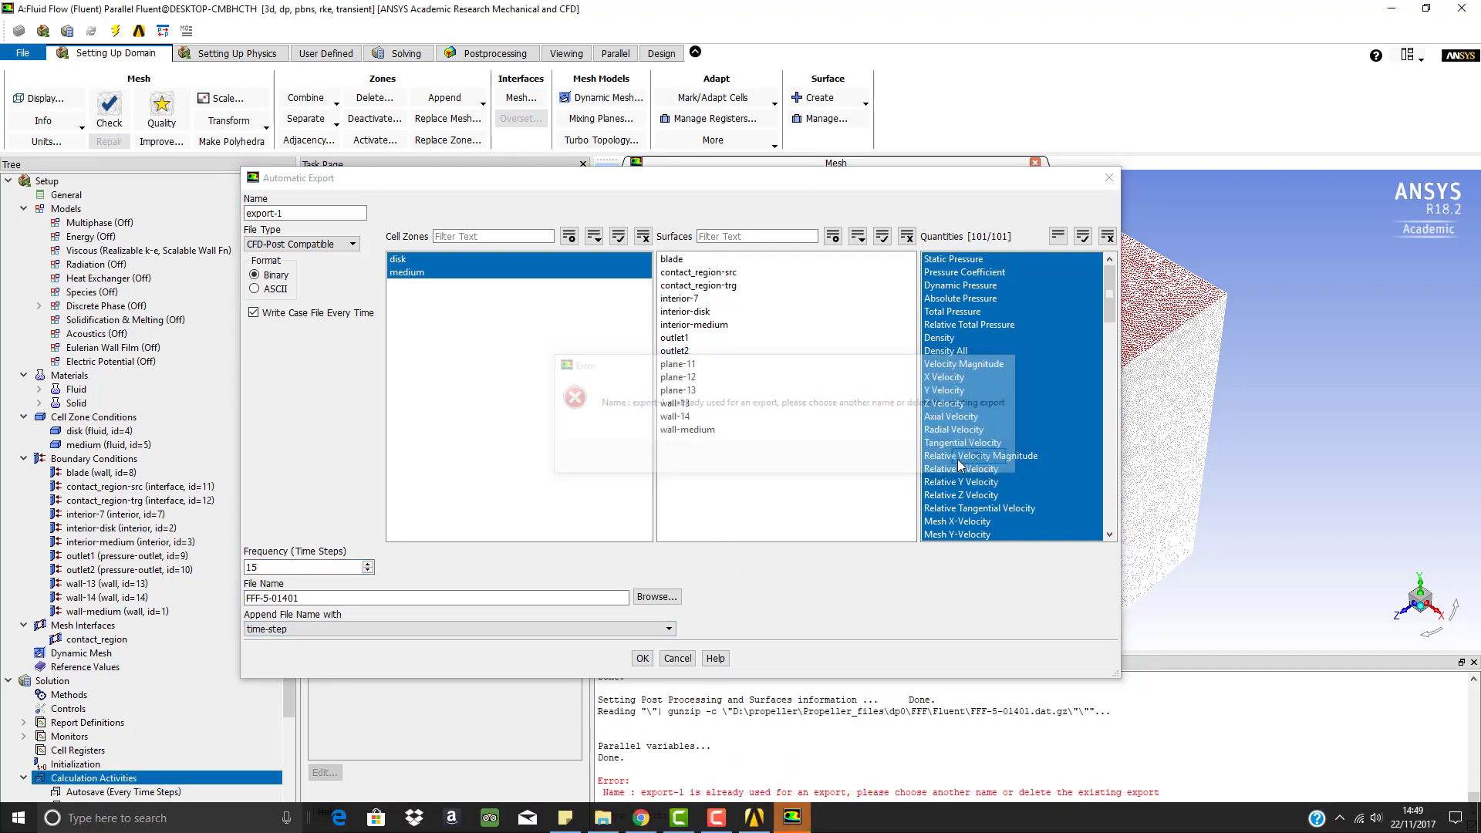
- Discard the duplicate Automatic Export definition unsaved and run Hybrid Initialization on the solution
left_click(1109, 179)
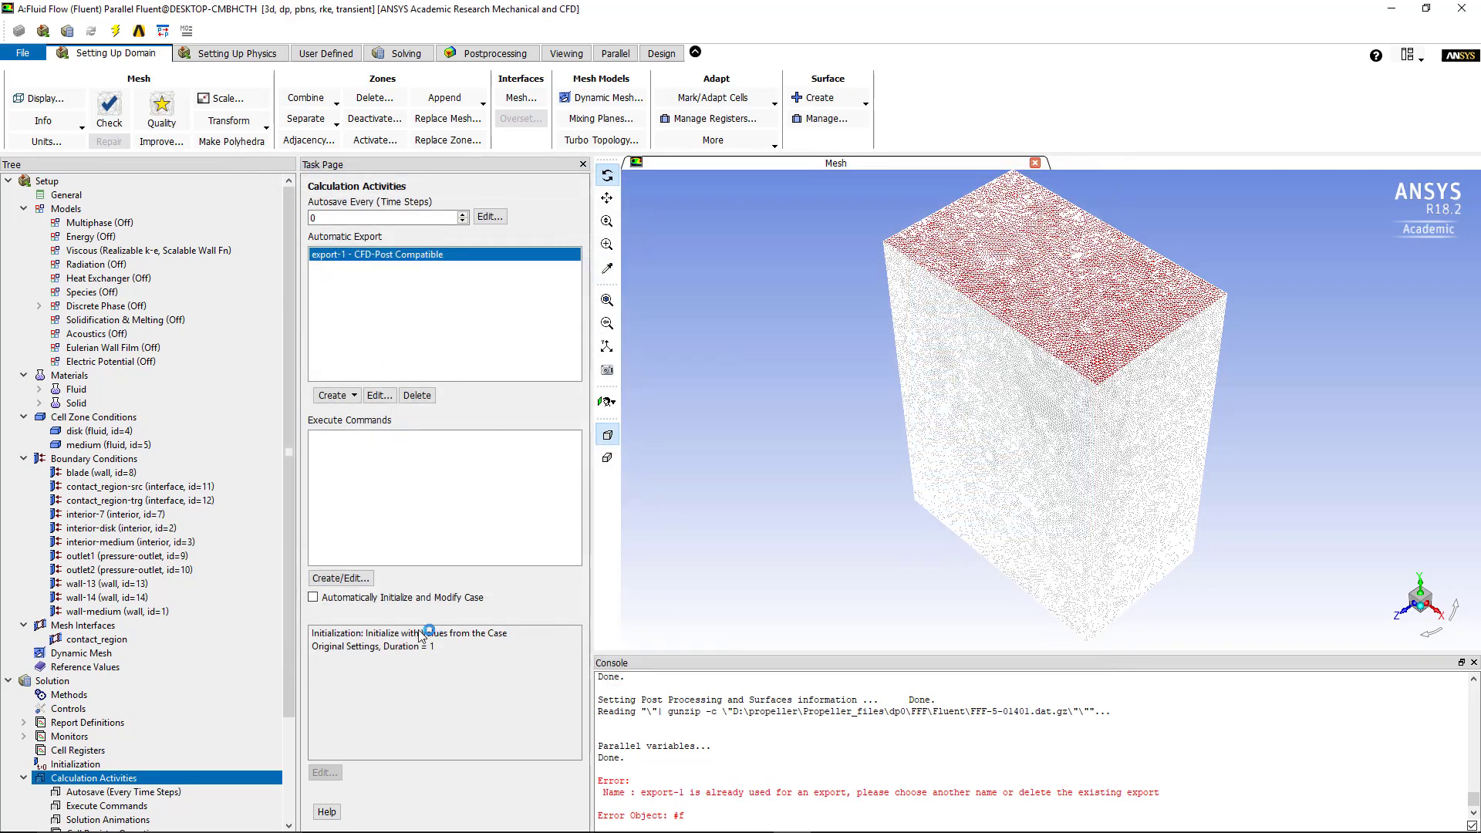
scroll(269, 582, "down", 3)
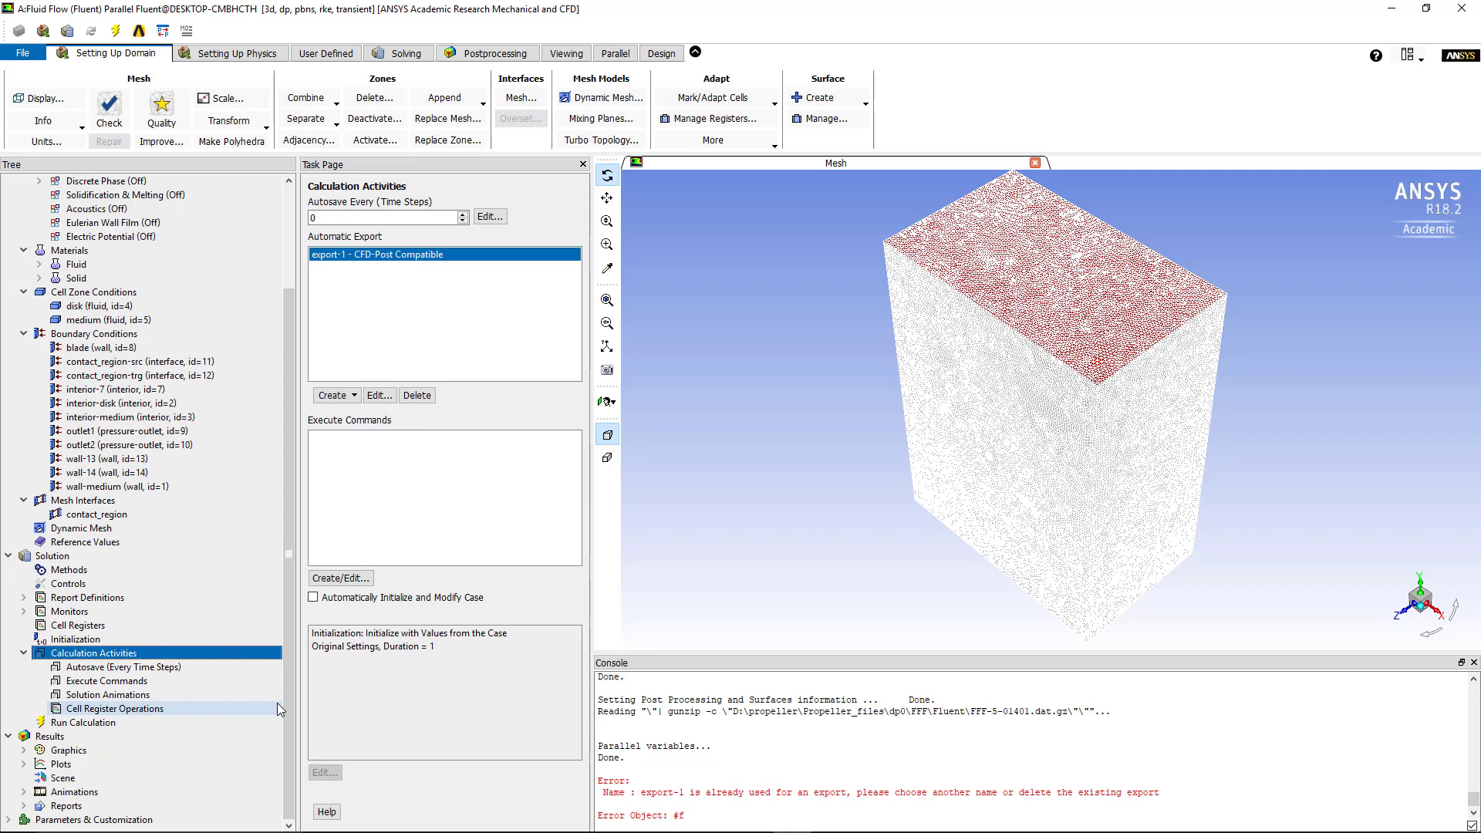
left_click(148, 723)
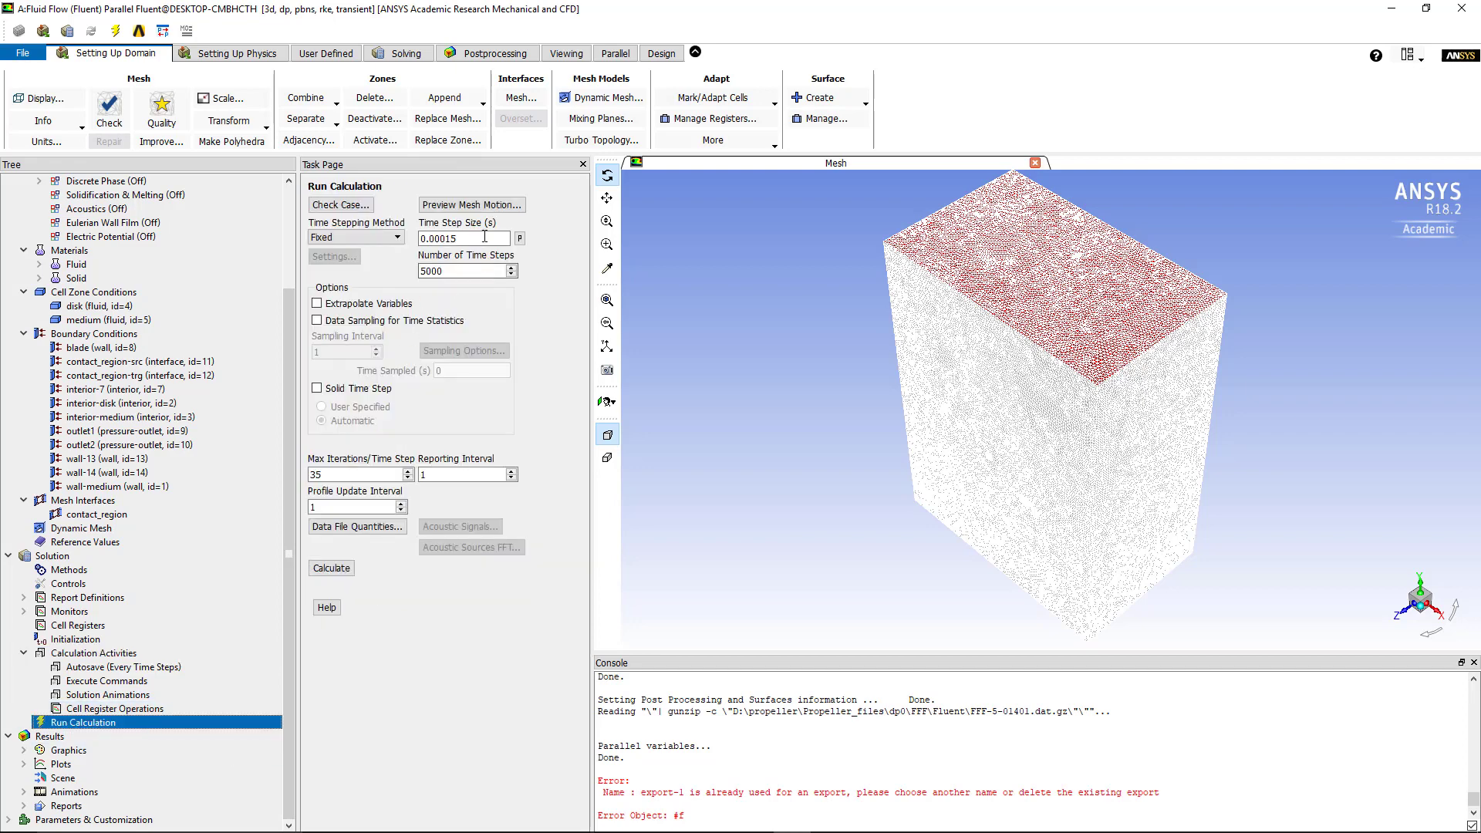
left_click(77, 641)
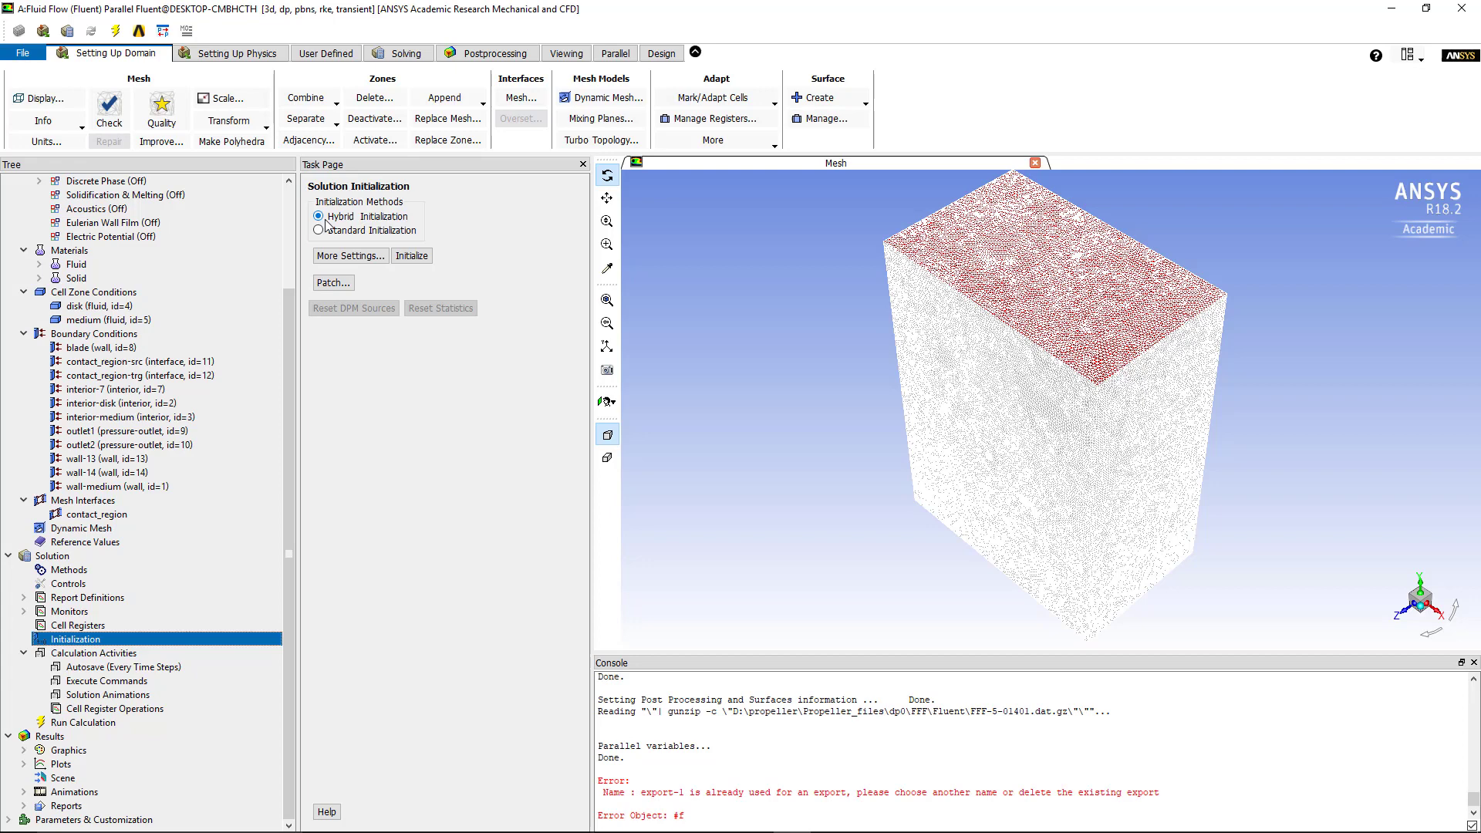
left_click(412, 255)
- Set a 0.00015 s time step, 5000 time steps and 35 max iterations, then calculate
left_click(142, 725)
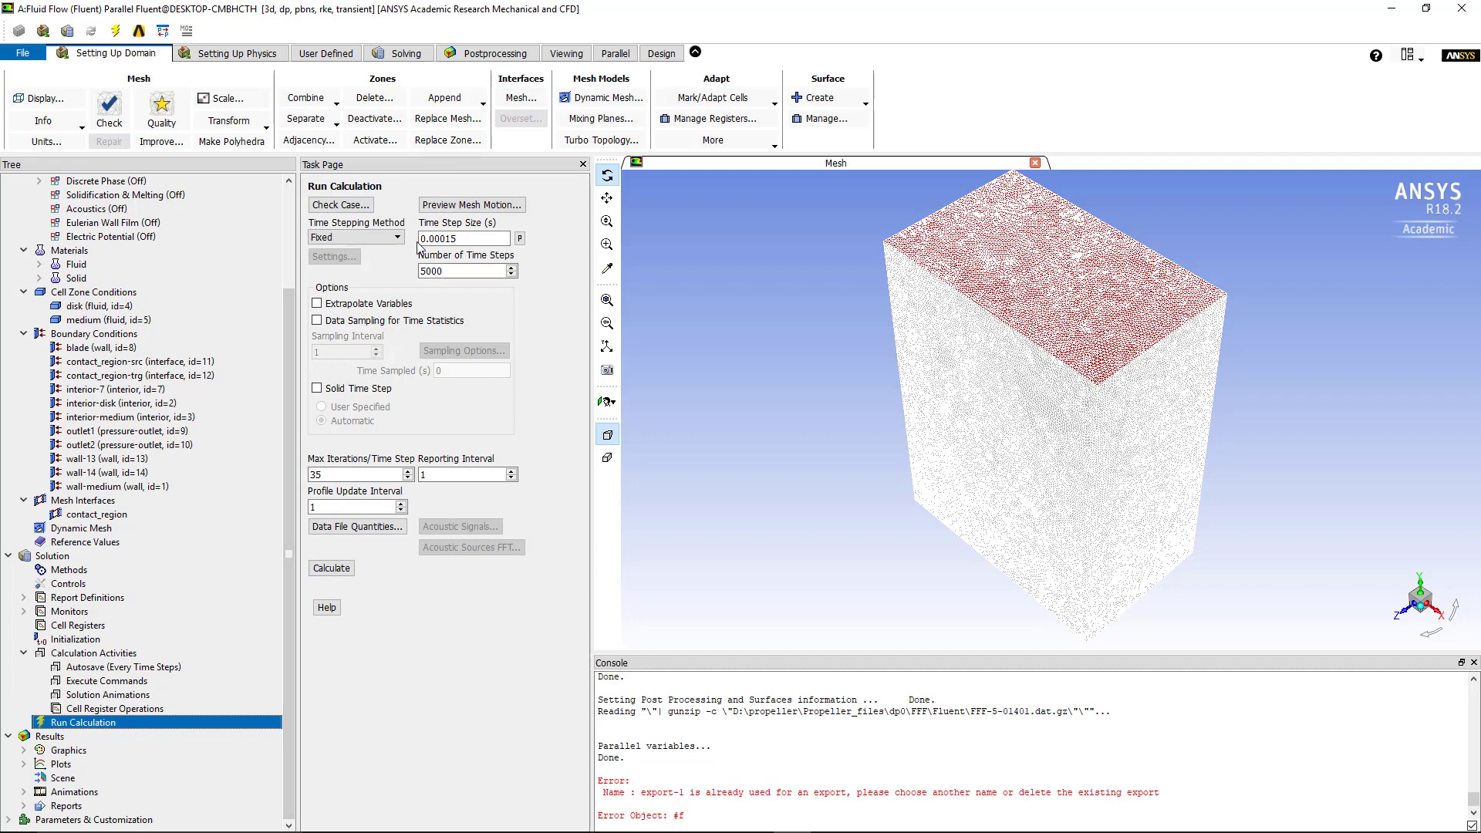
left_click(448, 239)
key("Tab")
key("shift+Tab")
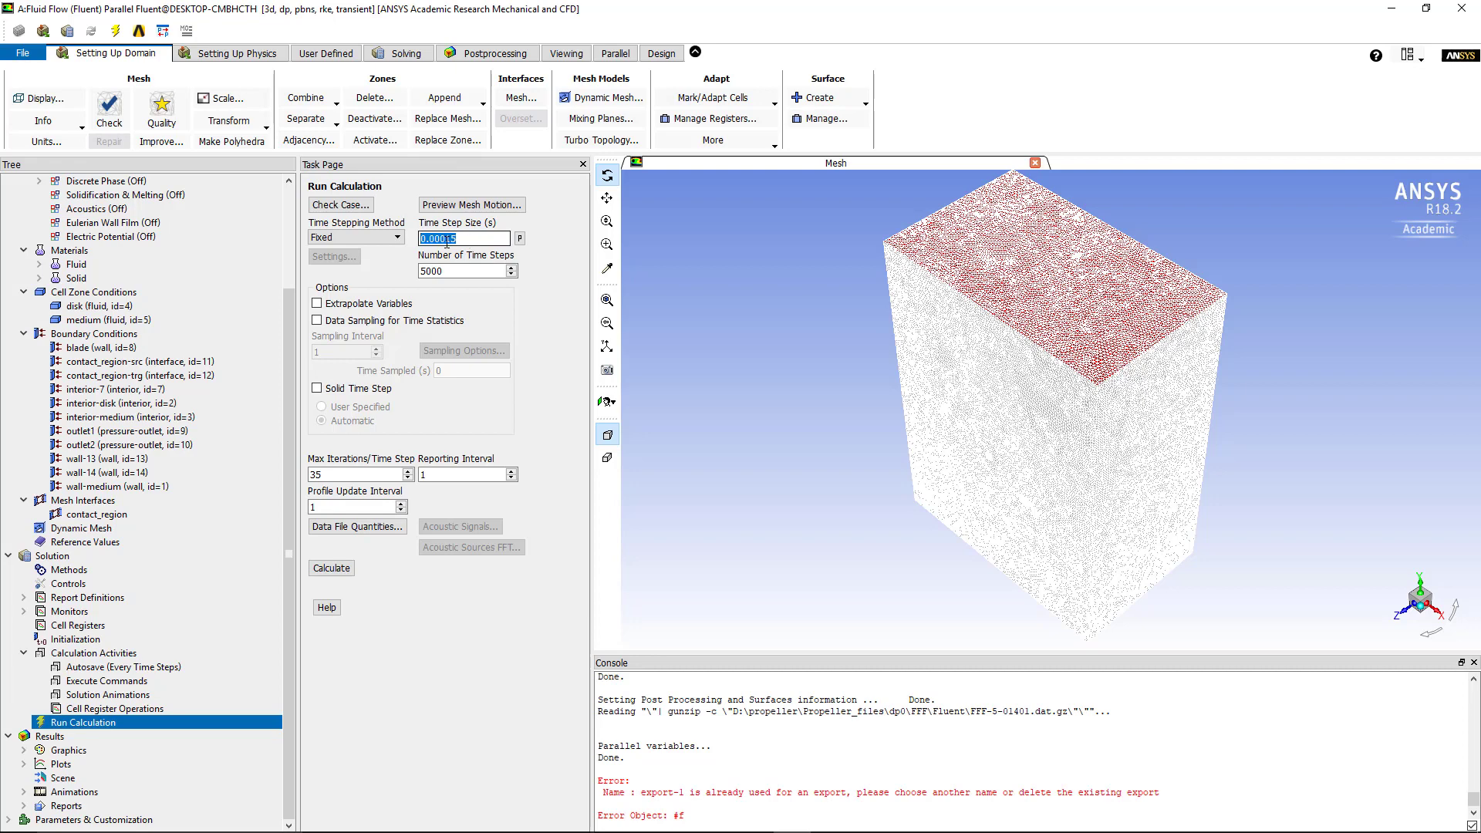
type("0.00015")
left_click(466, 270)
left_click(348, 471)
left_click(331, 569)
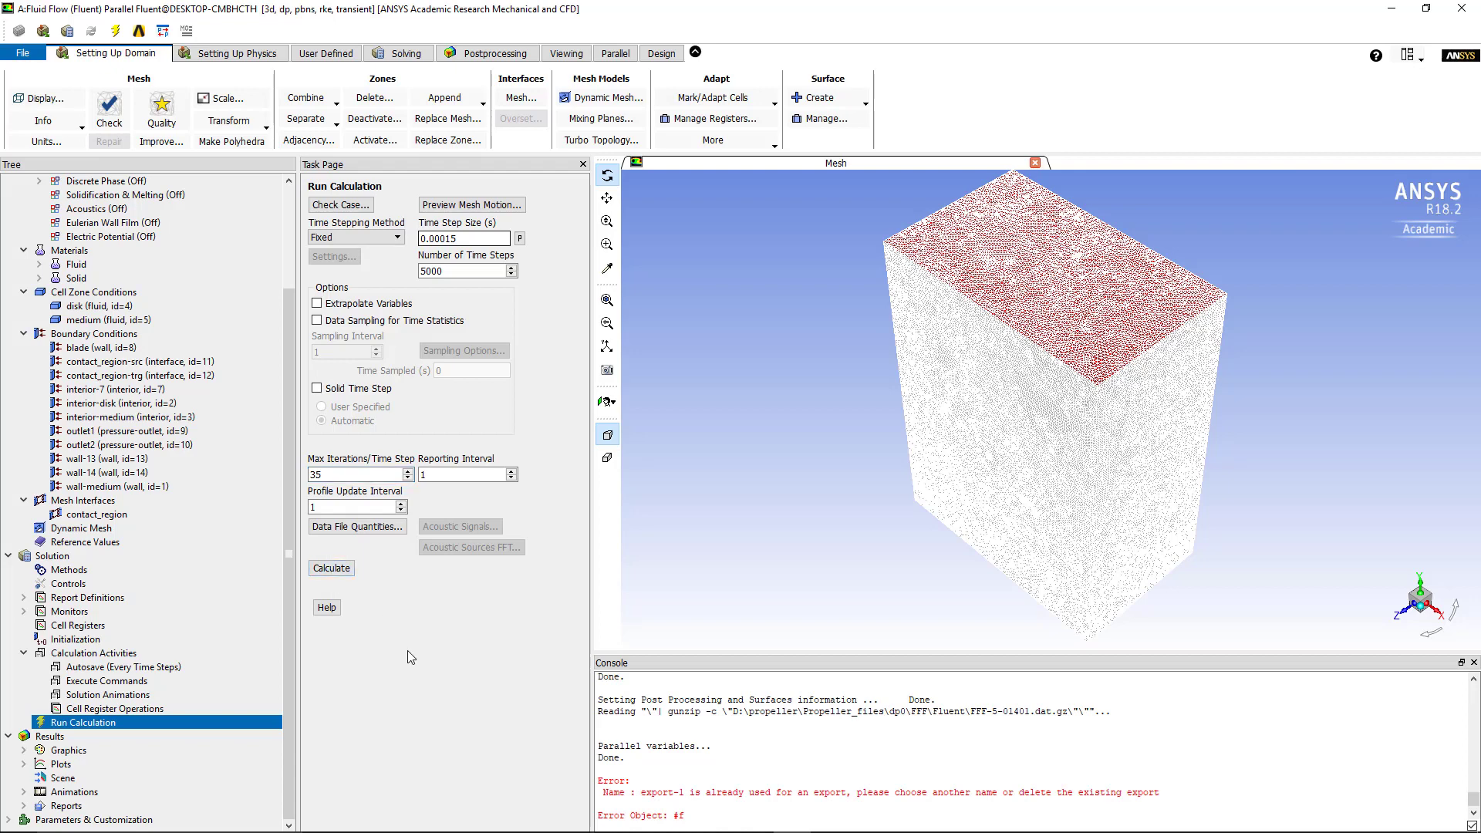